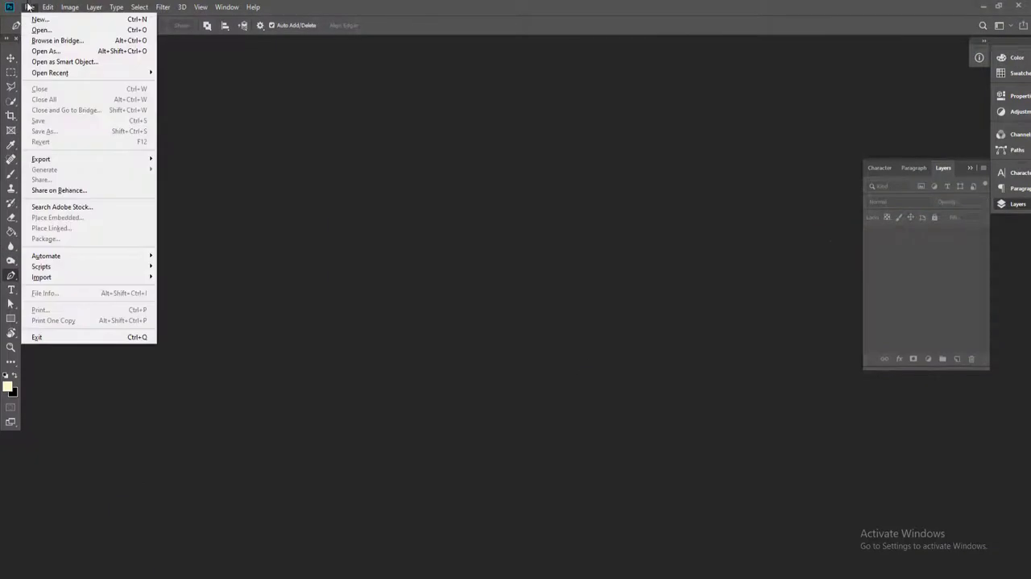
# Open 001.psd and compare the cut-out snail with its surroundings by hiding and reshowing the Background layer
pyautogui.click(46, 27)
pyautogui.click(126, 90)
pyautogui.click(629, 488)
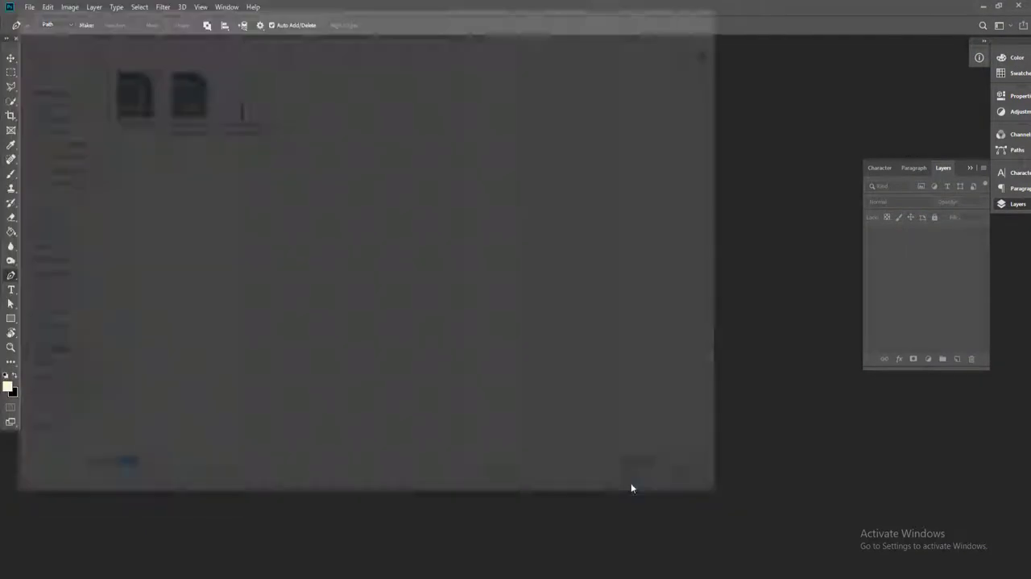
pyautogui.click(871, 254)
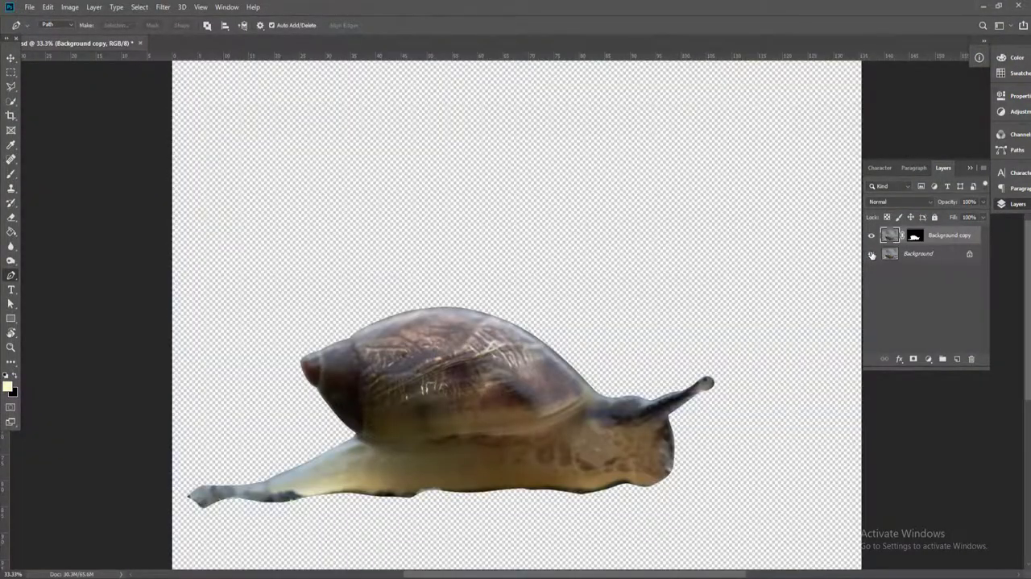
pyautogui.click(872, 254)
# Add a Curves adjustment clipped to the Background copy layer, lowering its white point and midtones to darken the snail
pyautogui.click(928, 358)
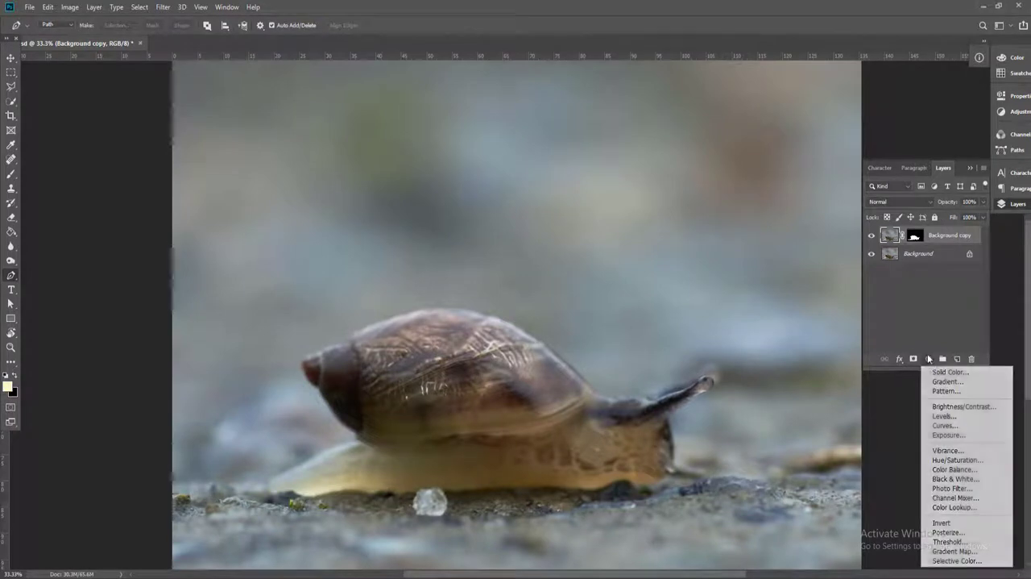
pyautogui.click(941, 421)
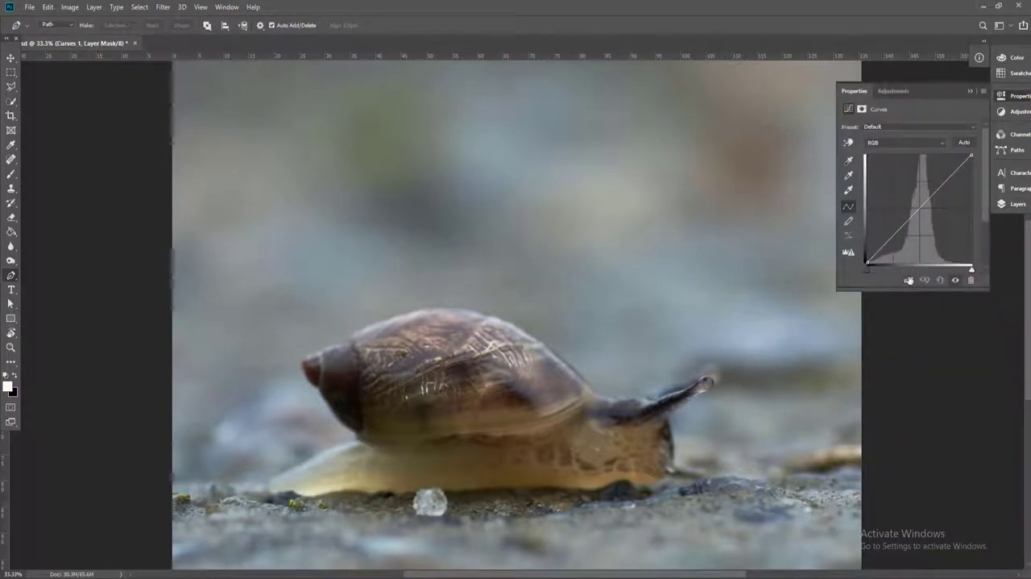
pyautogui.moveTo(971, 157); pyautogui.dragTo(972, 184)
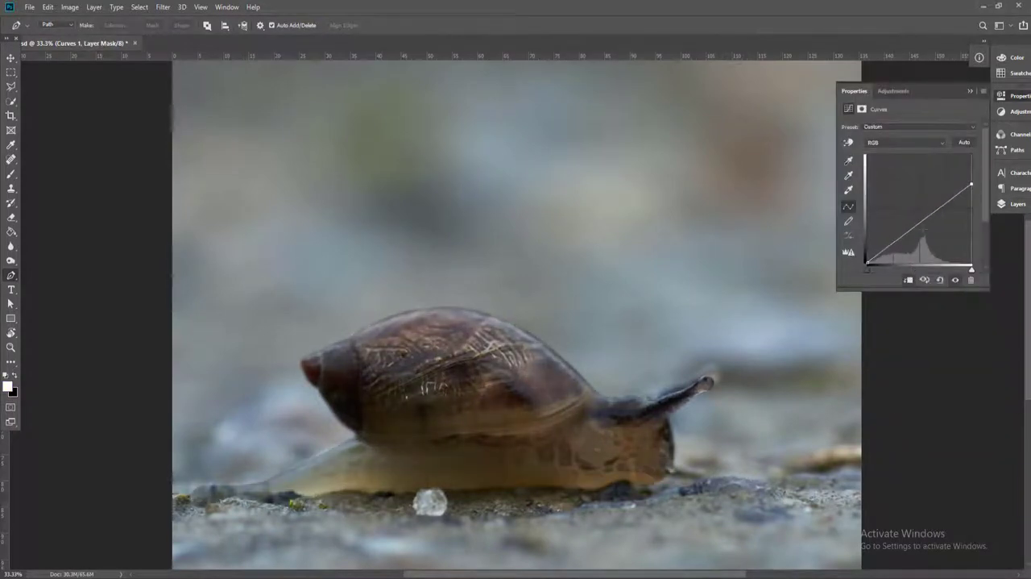
pyautogui.moveTo(919, 224); pyautogui.dragTo(919, 236)
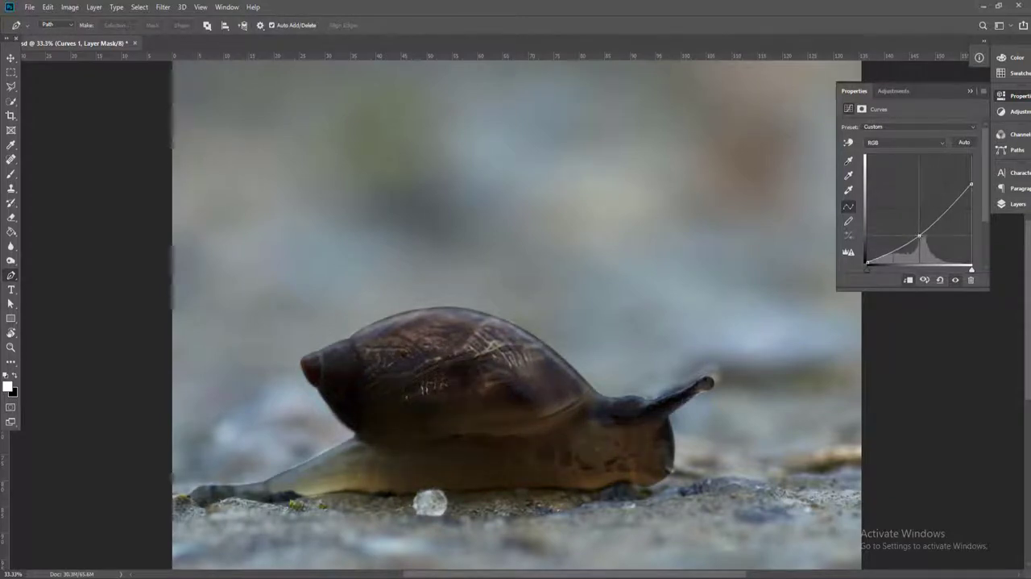
# Add a Curves adjustment directly above the Background layer, slightly lowering its white point and midtones to darken the scenery
pyautogui.click(1005, 205)
pyautogui.click(925, 282)
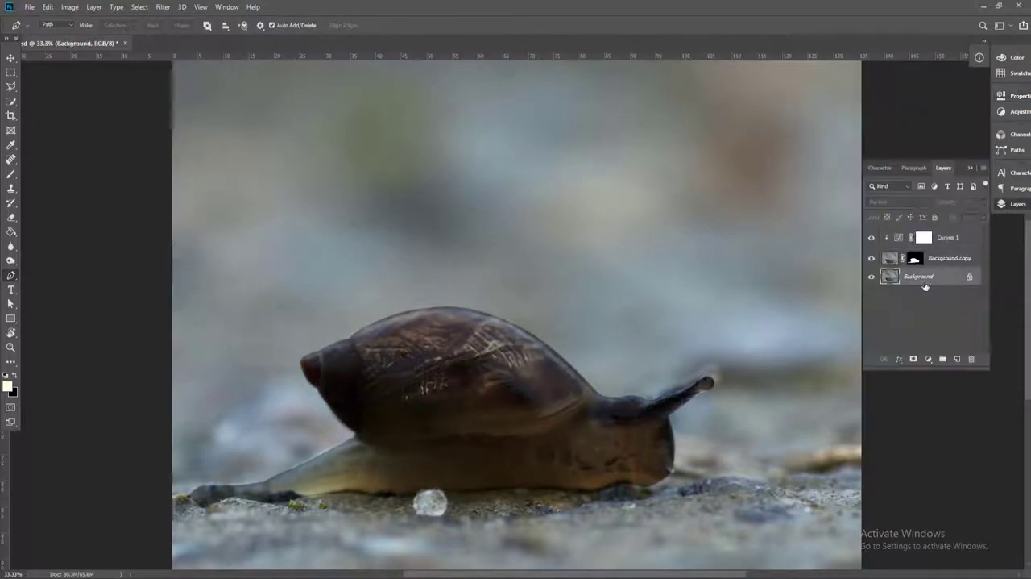
pyautogui.click(928, 359)
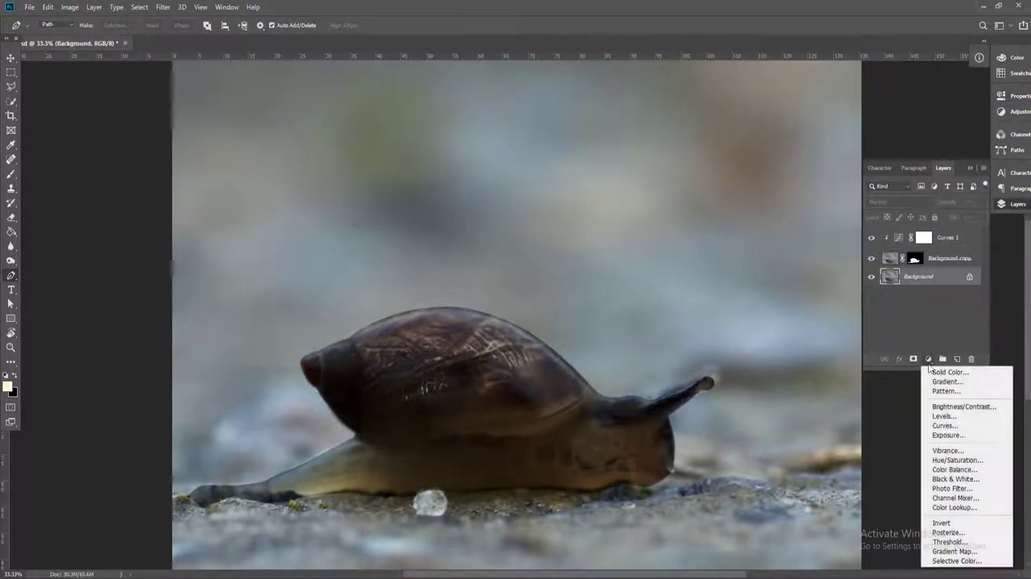
pyautogui.click(949, 425)
pyautogui.moveTo(972, 155); pyautogui.dragTo(971, 168)
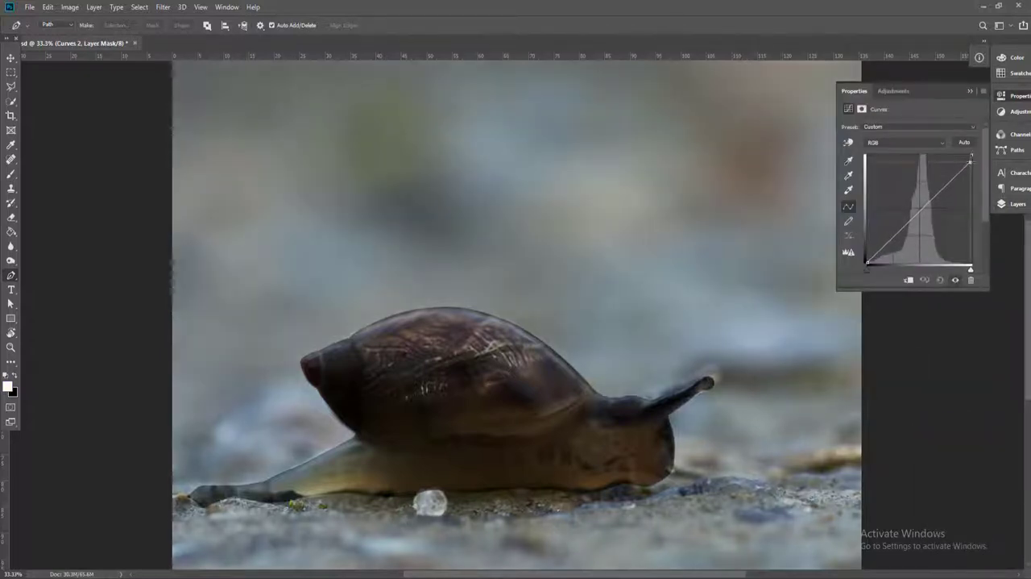
pyautogui.moveTo(936, 200); pyautogui.dragTo(935, 208)
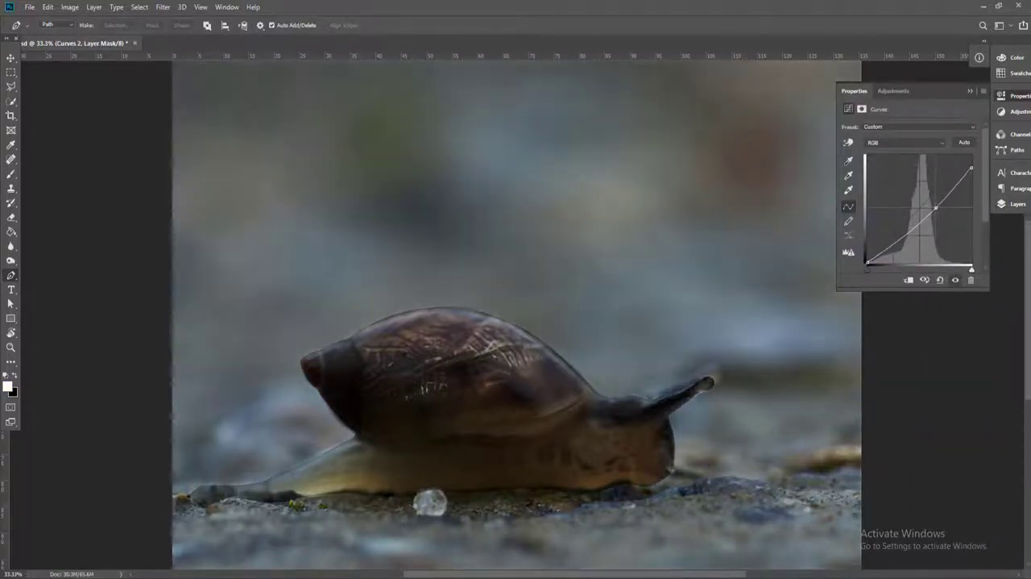
# Target the Curves 1 layer mask and set up the Brush tool with a soft round tip, black colour and 49% opacity
pyautogui.press('F7')
pyautogui.click(924, 238)
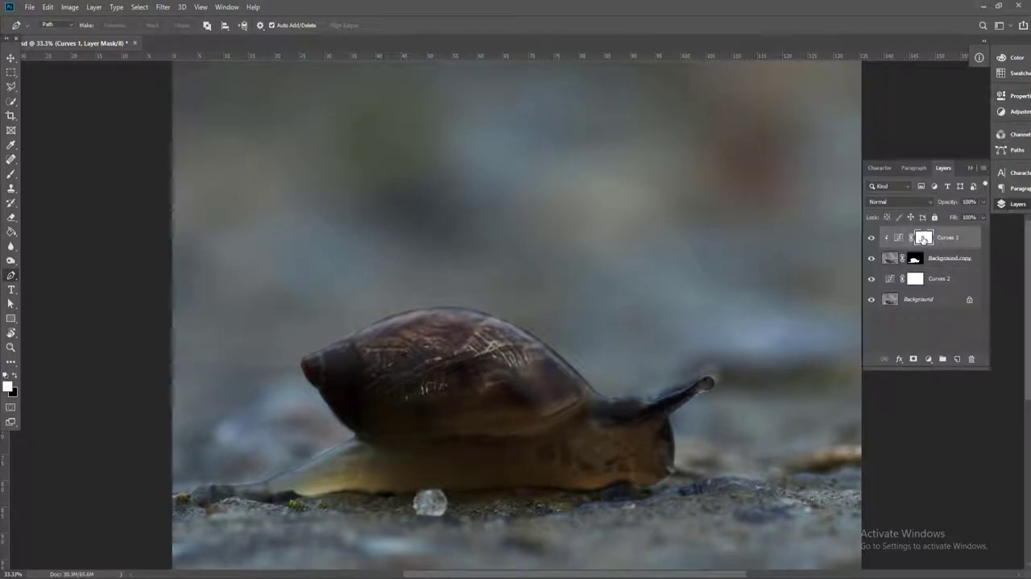
pyautogui.click(11, 174)
pyautogui.rightClick(12, 174)
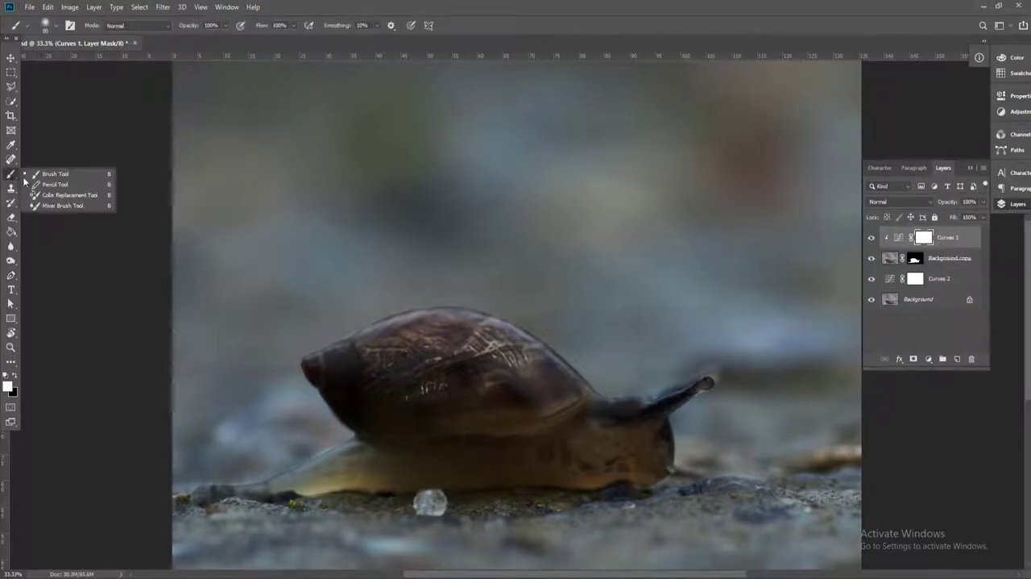
pyautogui.click(53, 174)
pyautogui.click(57, 25)
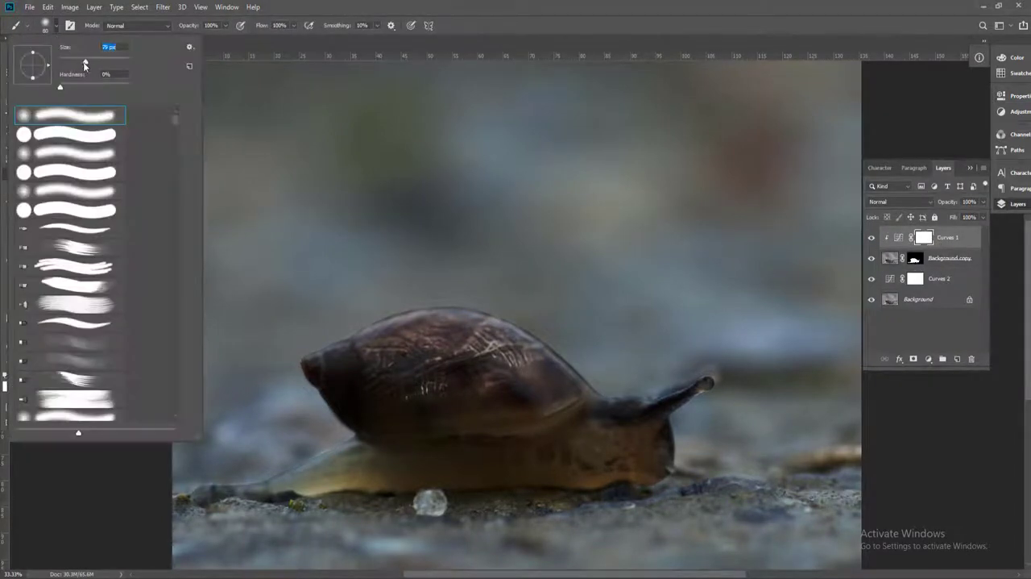
pyautogui.click(227, 25)
pyautogui.moveTo(218, 40); pyautogui.dragTo(199, 40)
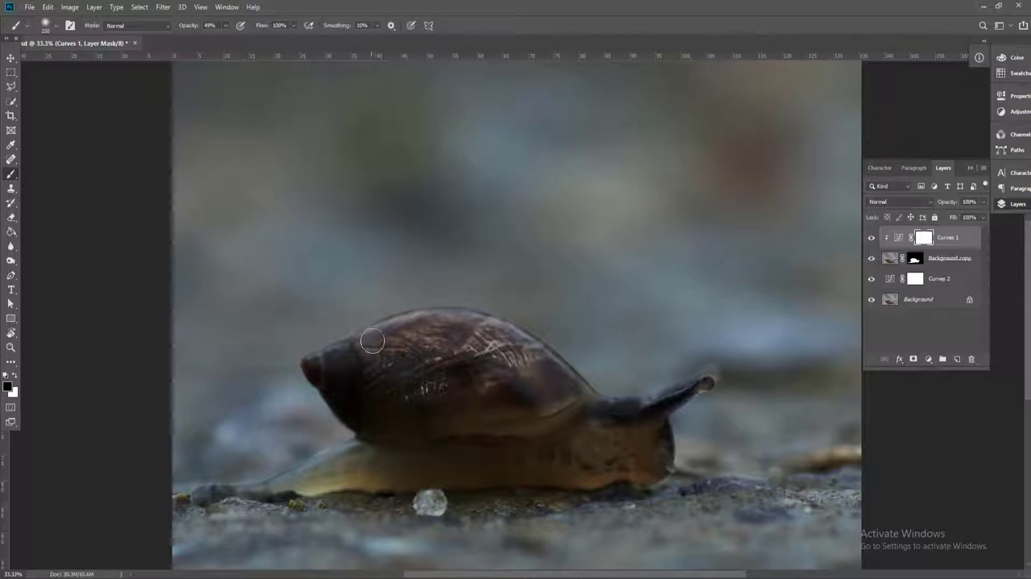
# Brush highlights back along the shell's top edge and the snail's tentacle on the Curves 1 mask, reducing brush opacity to 28%
pyautogui.scroll(1, 376, 347)
pyautogui.moveTo(376, 346)
pyautogui.mouseDown()
pyautogui.moveTo(368, 294)
pyautogui.moveTo(295, 285)
pyautogui.mouseUp()
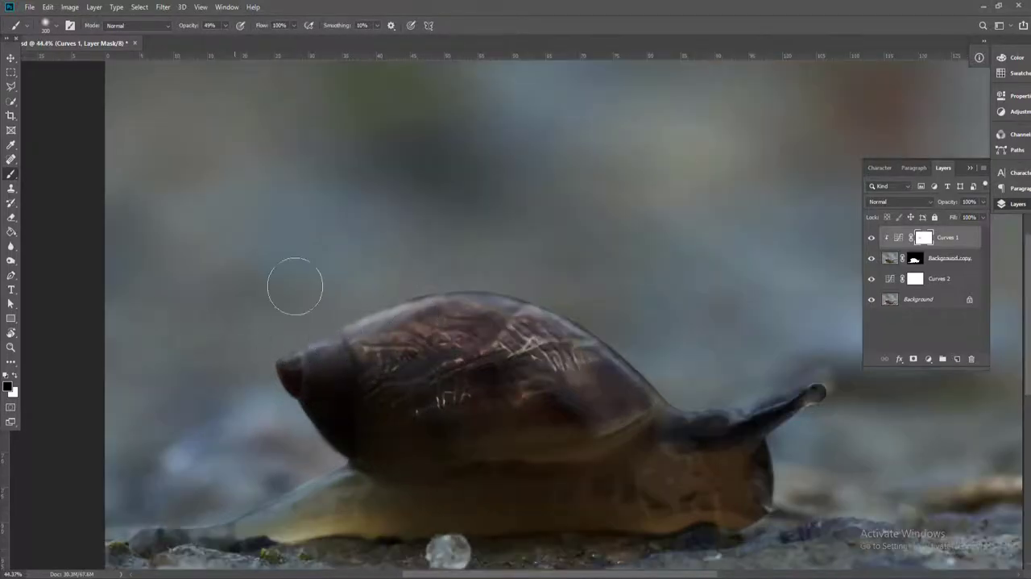
pyautogui.click(225, 25)
pyautogui.moveTo(374, 292)
pyautogui.mouseDown()
pyautogui.moveTo(541, 283)
pyautogui.moveTo(624, 350)
pyautogui.moveTo(621, 384)
pyautogui.moveTo(667, 384)
pyautogui.mouseUp()
pyautogui.moveTo(777, 344)
pyautogui.mouseDown()
pyautogui.moveTo(727, 388)
pyautogui.moveTo(801, 353)
pyautogui.moveTo(739, 391)
pyautogui.moveTo(793, 354)
pyautogui.moveTo(751, 387)
pyautogui.moveTo(787, 366)
pyautogui.moveTo(762, 390)
pyautogui.mouseUp()
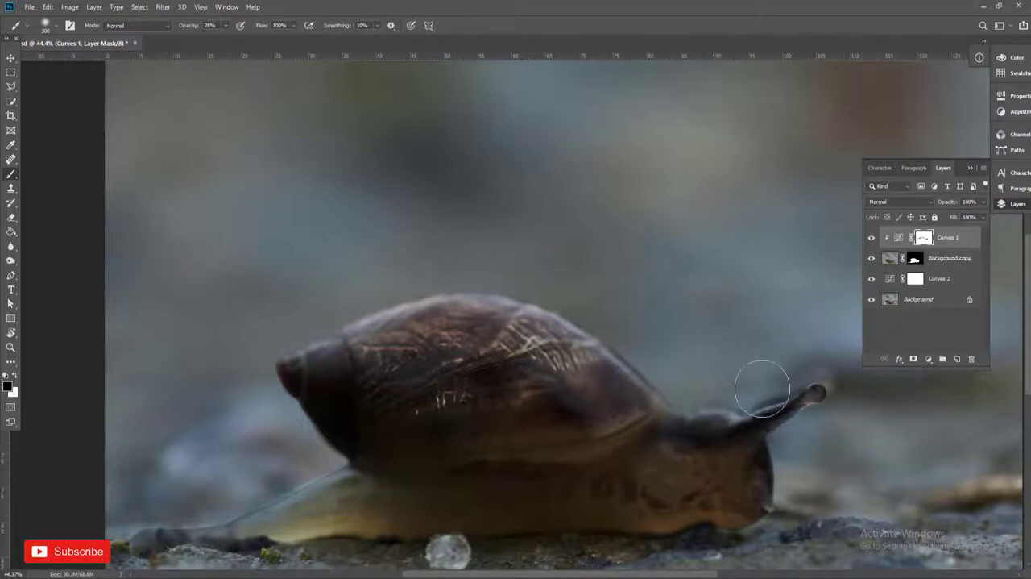
# Continue brushing the Curves 1 mask at 28% opacity around the shell's pointed tip and the snail's lower body
pyautogui.moveTo(601, 395); pyautogui.dragTo(642, 225)
pyautogui.moveTo(299, 342)
pyautogui.mouseDown()
pyautogui.moveTo(326, 299)
pyautogui.moveTo(250, 339)
pyautogui.moveTo(357, 315)
pyautogui.moveTo(234, 323)
pyautogui.moveTo(339, 290)
pyautogui.mouseUp()
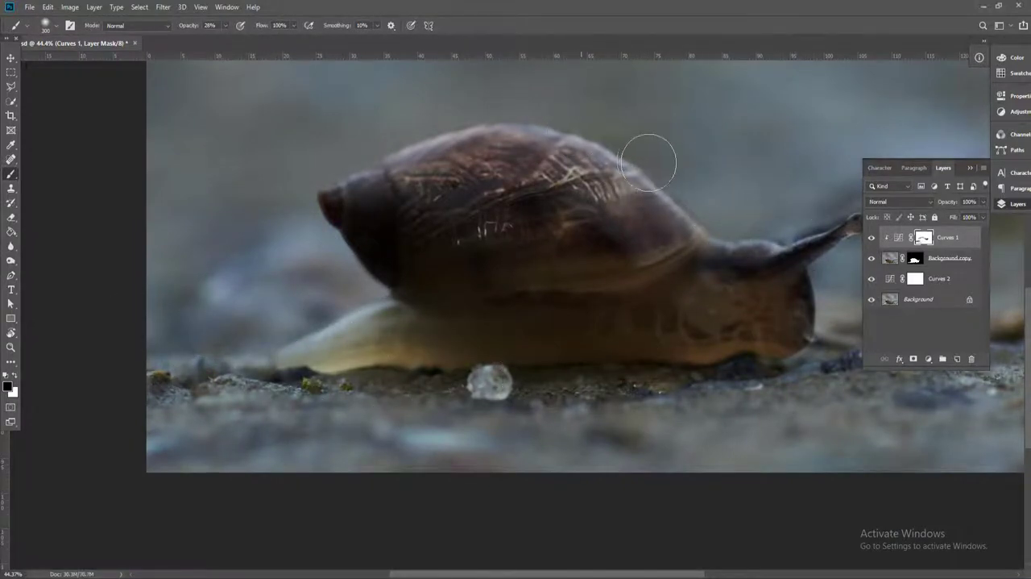
pyautogui.moveTo(679, 230); pyautogui.dragTo(612, 205)
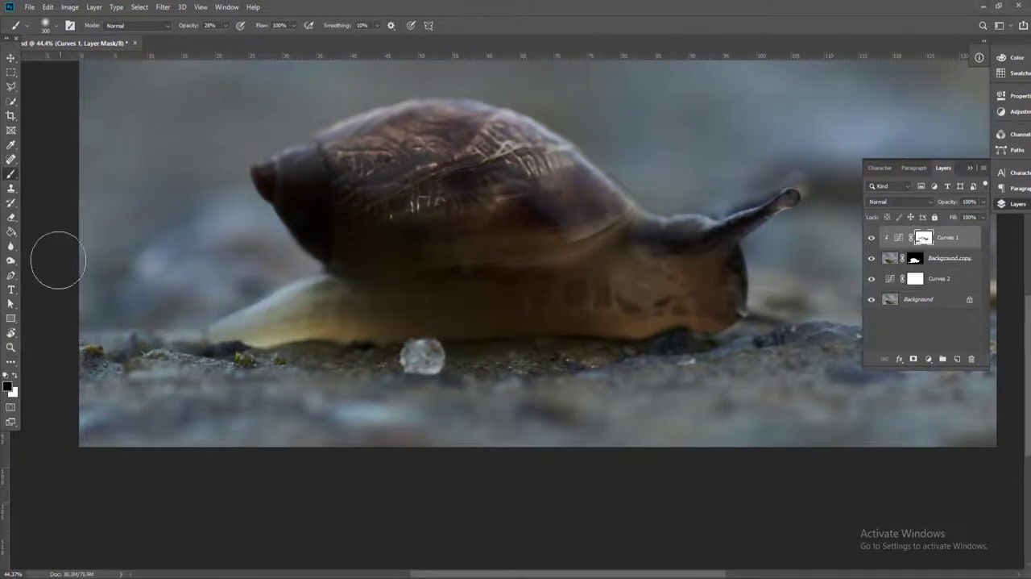
pyautogui.click(14, 376)
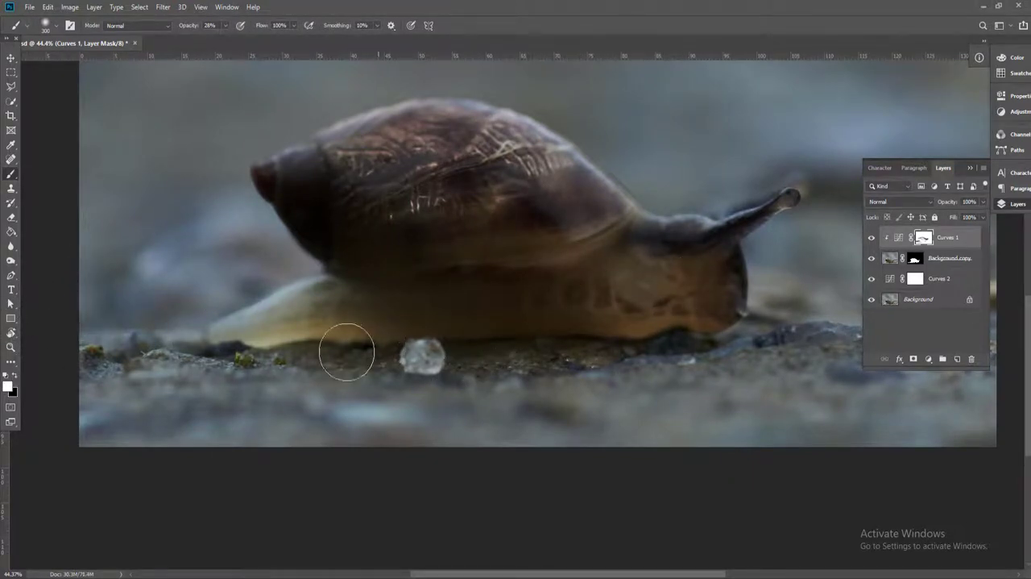
pyautogui.click(13, 373)
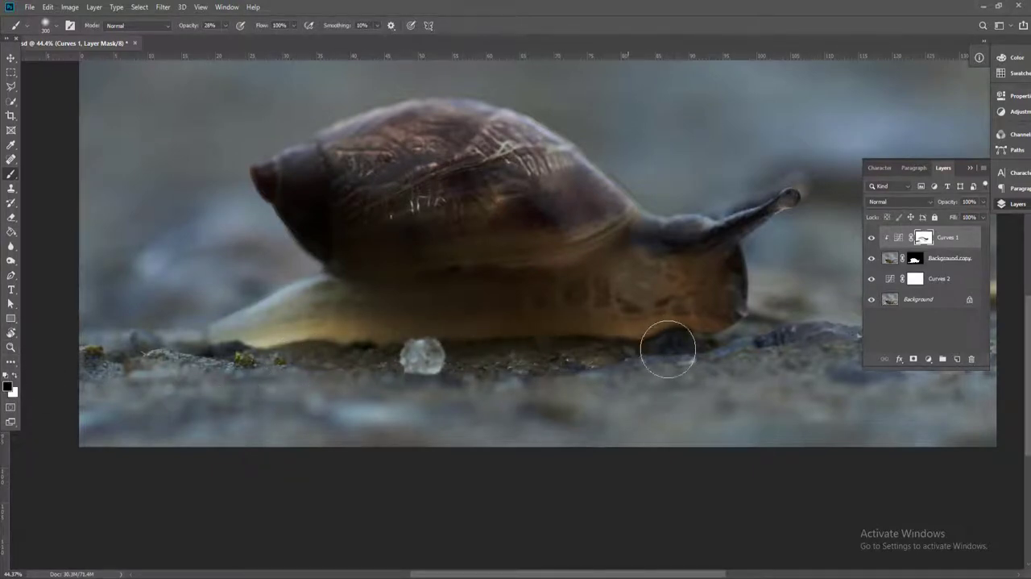
# Reduce the brush size to 100 px and brush black over the shell's surface details on the Curves 1 mask
pyautogui.press('[')
pyautogui.press('[')
pyautogui.press('[')
pyautogui.press('[')
pyautogui.press('[')
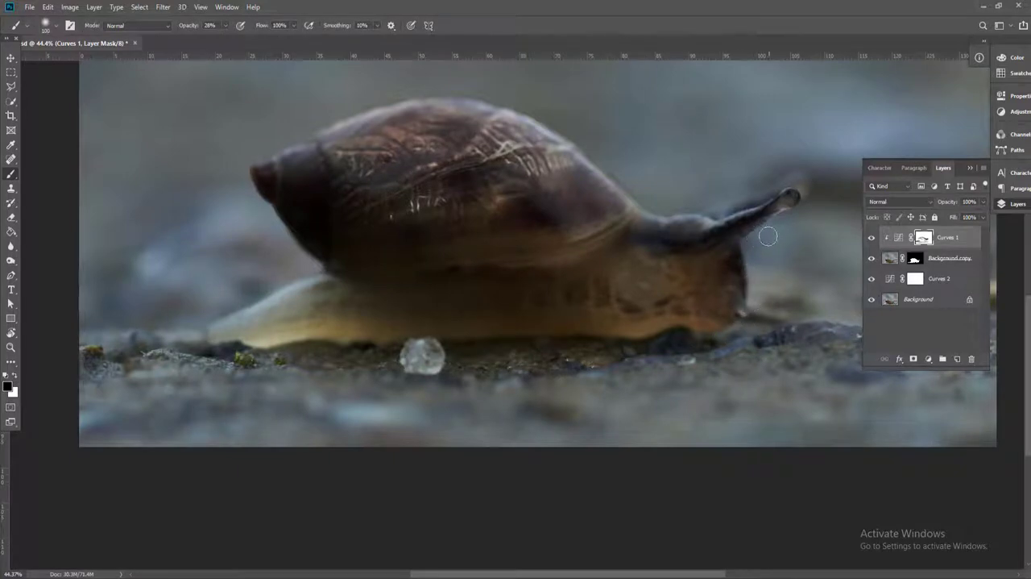
pyautogui.moveTo(279, 187)
pyautogui.mouseDown()
pyautogui.moveTo(233, 182)
pyautogui.moveTo(302, 151)
pyautogui.moveTo(266, 149)
pyautogui.moveTo(357, 109)
pyautogui.moveTo(474, 118)
pyautogui.moveTo(607, 171)
pyautogui.mouseUp()
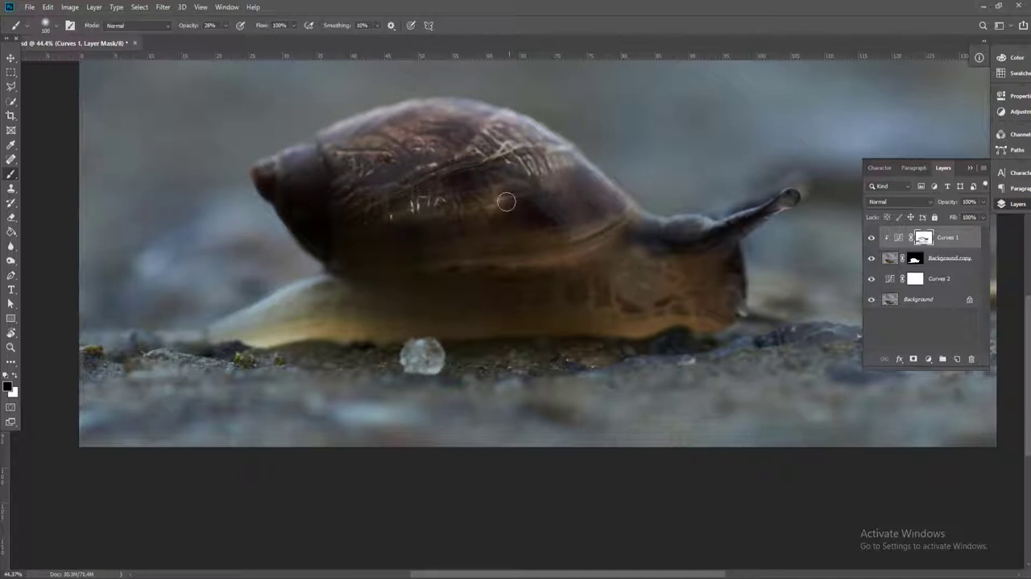
# Examine the lighting on the snail's shell, head and body both close up and within the whole composition
pyautogui.press('v')
pyautogui.scroll(-4, 568, 222)
pyautogui.scroll(1, 528, 301)
pyautogui.click(128, 242)
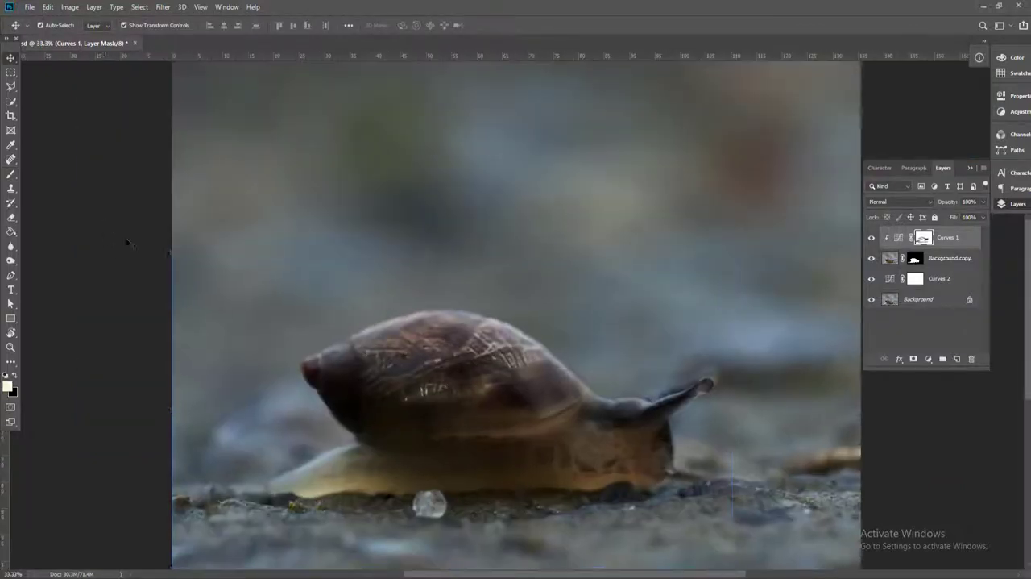
pyautogui.click(615, 466)
pyautogui.scroll(1, 614, 466)
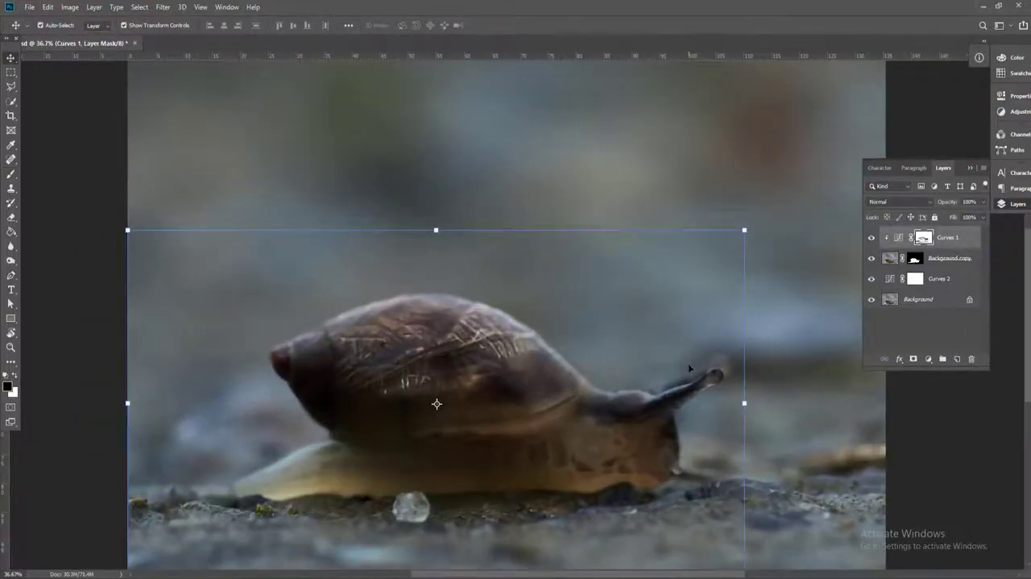
pyautogui.press('b')
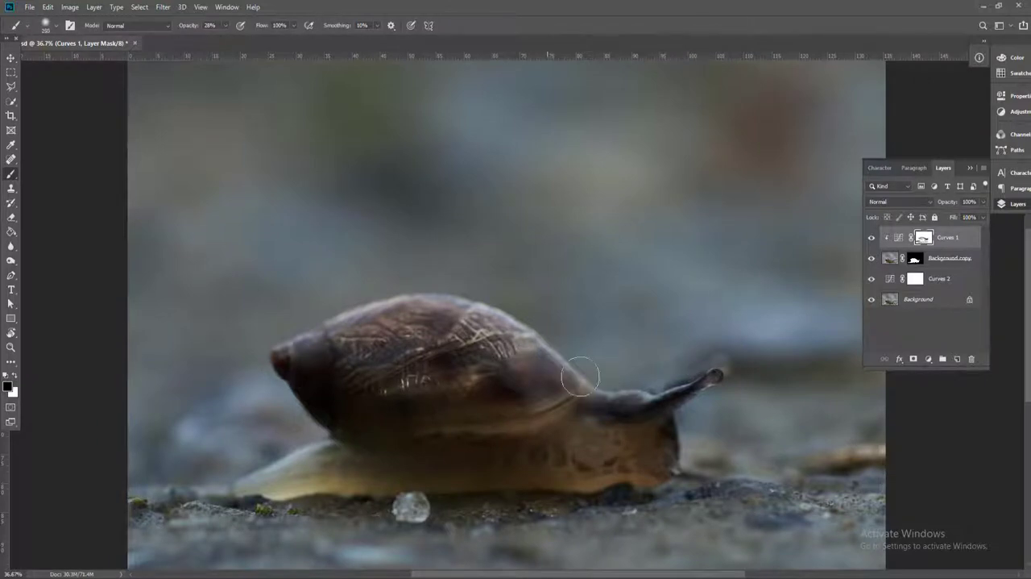
pyautogui.scroll(-2, 579, 353)
pyautogui.press('v')
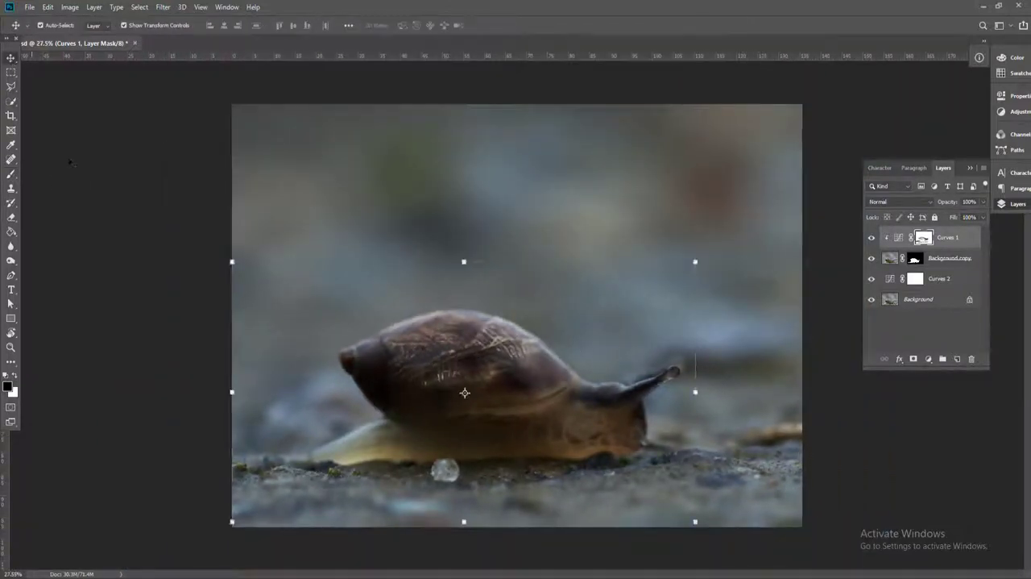
pyautogui.click(158, 183)
# Open cold8_by_faestock_d6mj02m.psd and bring its masked layer of the woman on the bench into the snail document
pyautogui.click(29, 9)
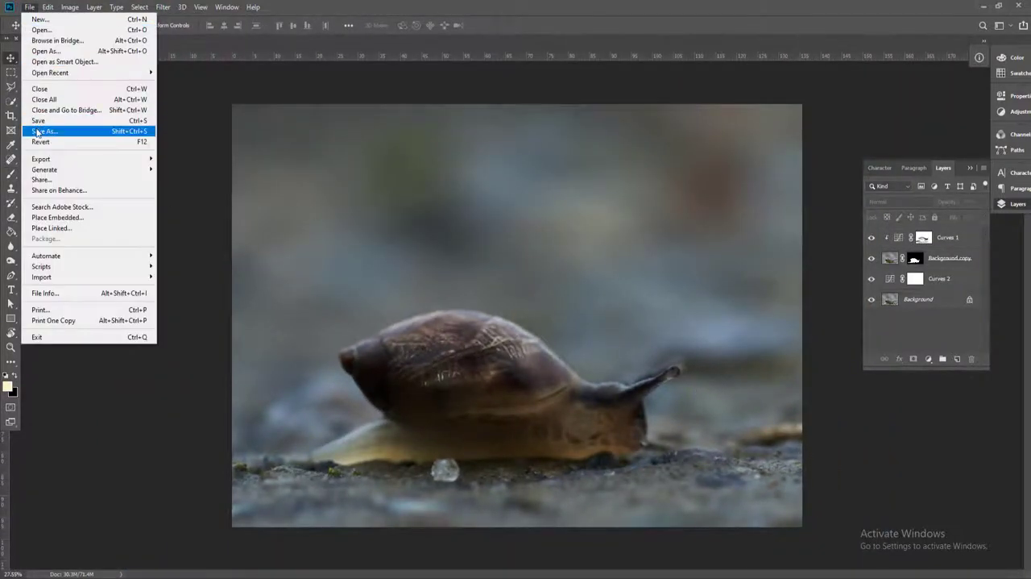
pyautogui.click(42, 30)
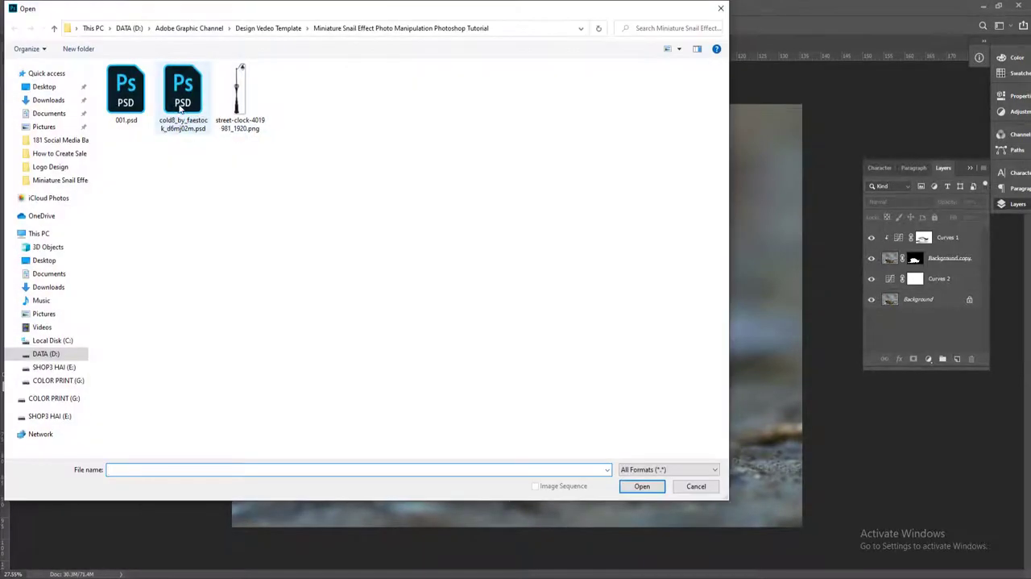
pyautogui.click(203, 102)
pyautogui.click(643, 546)
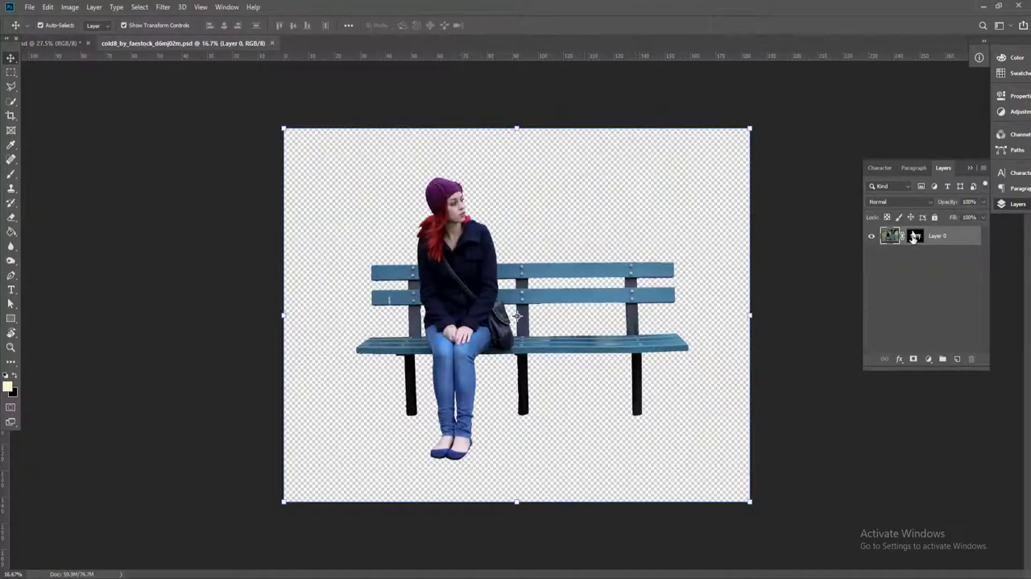
pyautogui.keyDown('shift'); pyautogui.click(914, 237); pyautogui.keyUp('shift')
pyautogui.keyDown('shift'); pyautogui.click(914, 237); pyautogui.keyUp('shift')
pyautogui.moveTo(484, 262); pyautogui.dragTo(444, 299)
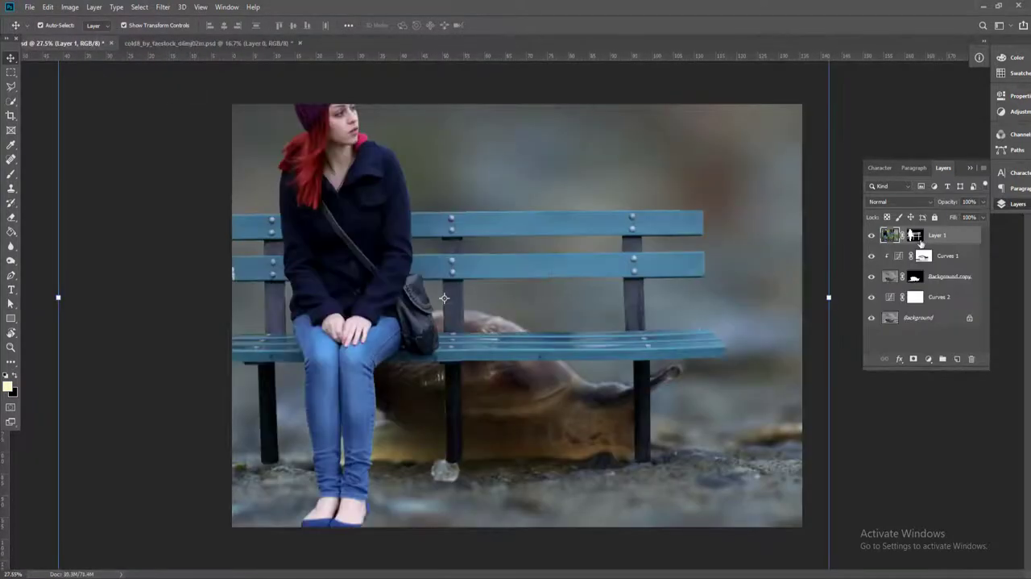
# Scale the woman-and-bench layer to about 30.37% and position it on top of the snail's shell
pyautogui.scroll(-5, 444, 299)
pyautogui.moveTo(281, 148); pyautogui.dragTo(403, 243)
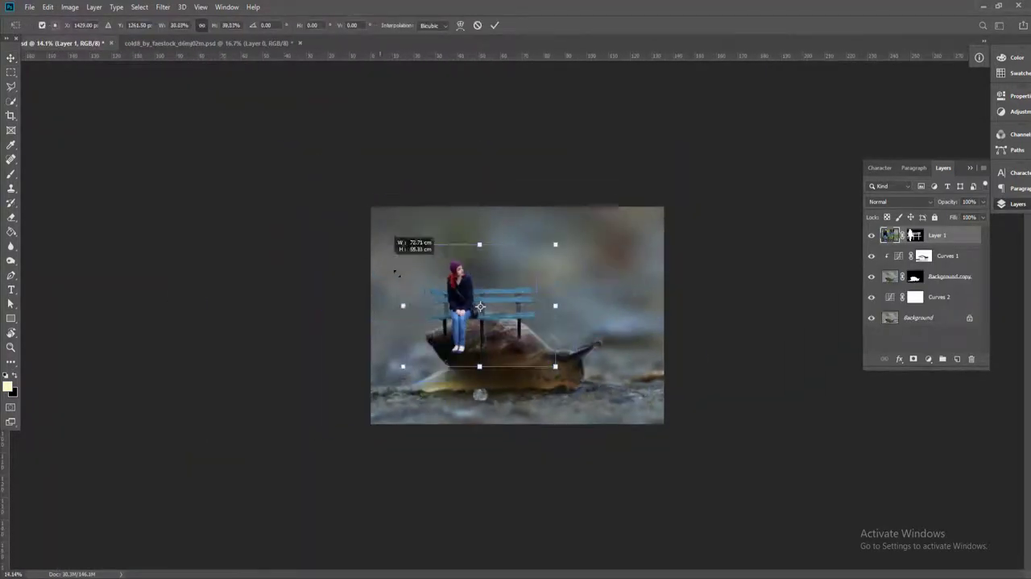
pyautogui.scroll(6, 480, 307)
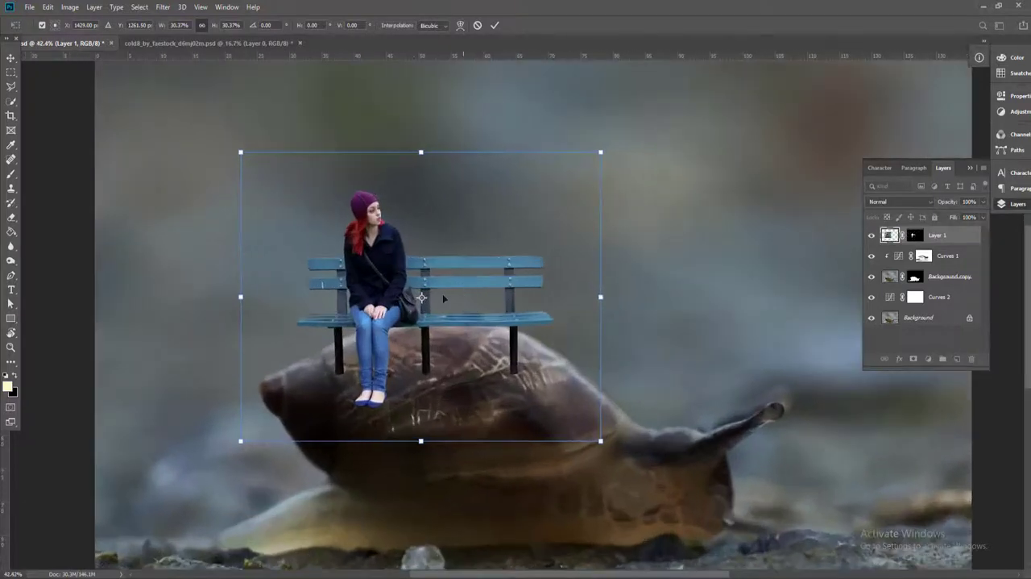
pyautogui.moveTo(421, 298); pyautogui.dragTo(459, 286)
pyautogui.scroll(3, 468, 291)
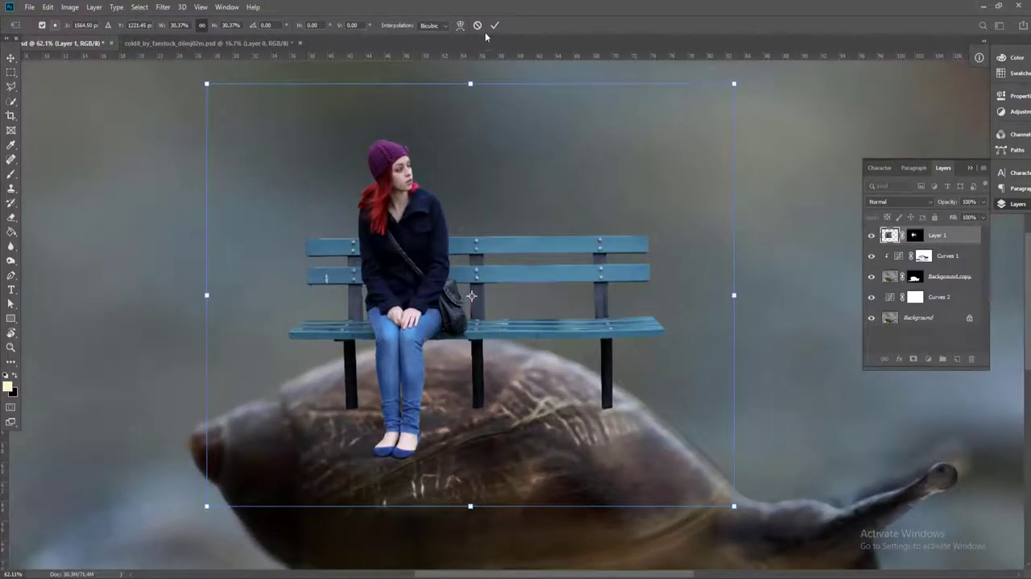
pyautogui.click(495, 25)
pyautogui.scroll(-3, 491, 334)
pyautogui.scroll(2, 491, 334)
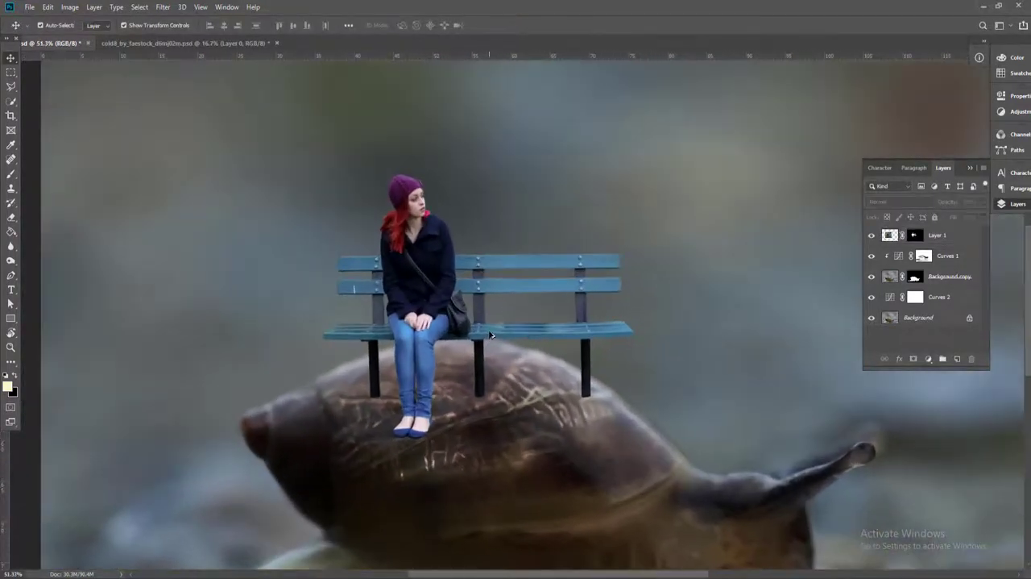
# On the woman-and-bench layer's mask, brush black with a very small brush at 68% opacity along the ends of the bench legs
pyautogui.scroll(4, 491, 334)
pyautogui.click(914, 236)
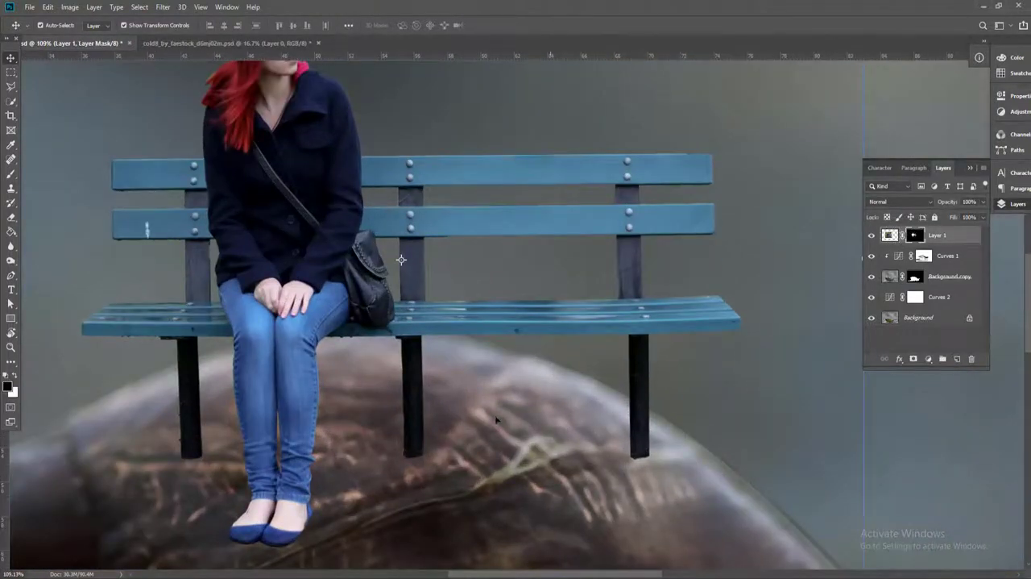
pyautogui.press('b')
pyautogui.press('[')
pyautogui.press('[')
pyautogui.press('[')
pyautogui.press('[')
pyautogui.press('[')
pyautogui.press('[')
pyautogui.press('[')
pyautogui.press('[')
pyautogui.press('[')
pyautogui.press('[')
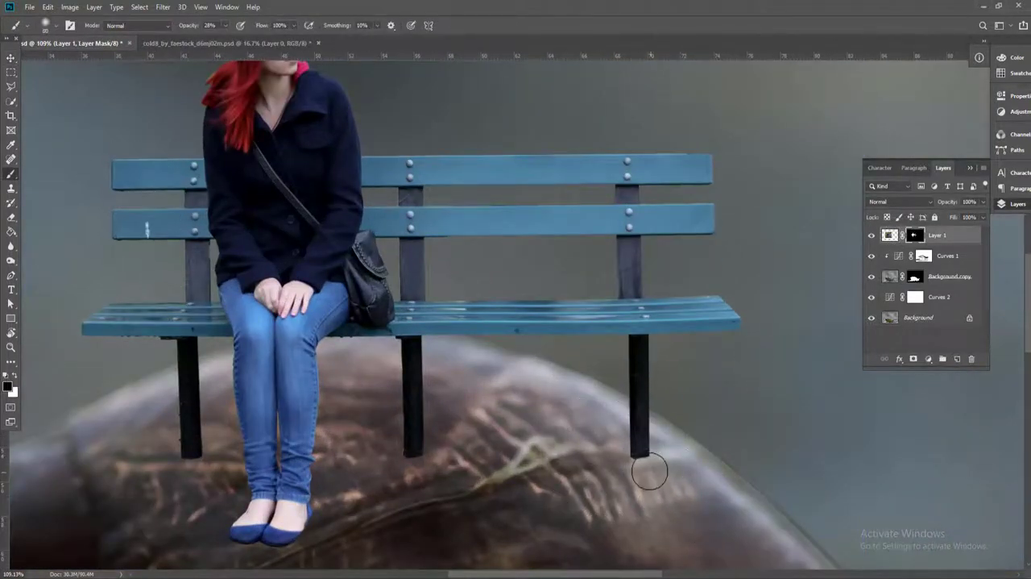
pyautogui.scroll(4, 638, 467)
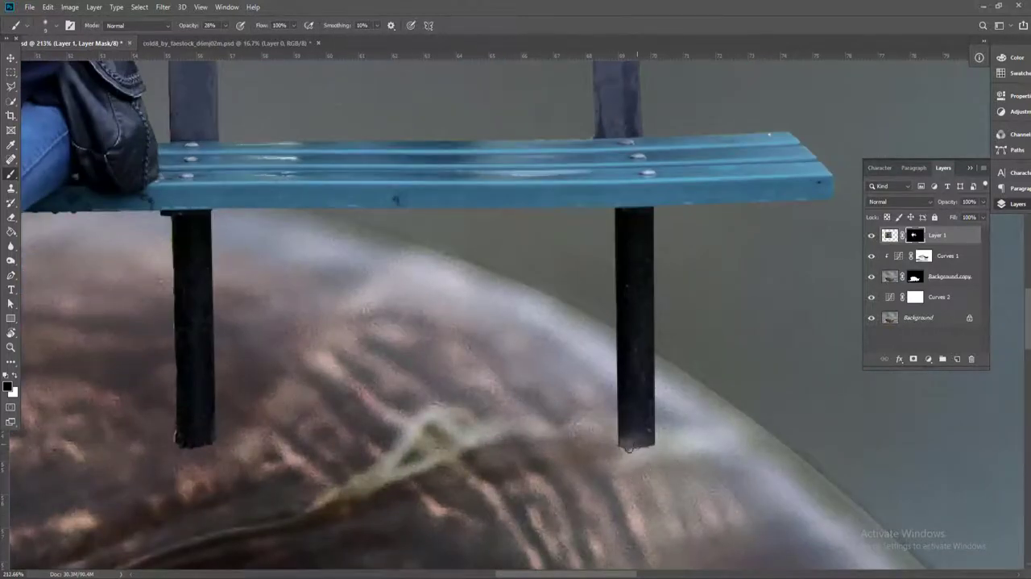
pyautogui.moveTo(333, 469); pyautogui.dragTo(428, 415)
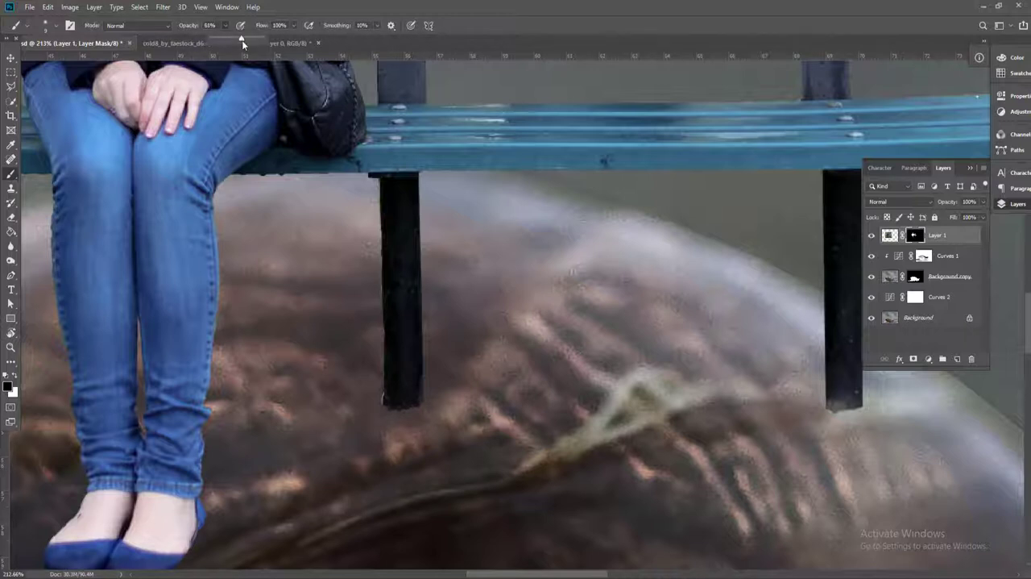
pyautogui.moveTo(412, 408); pyautogui.dragTo(400, 410)
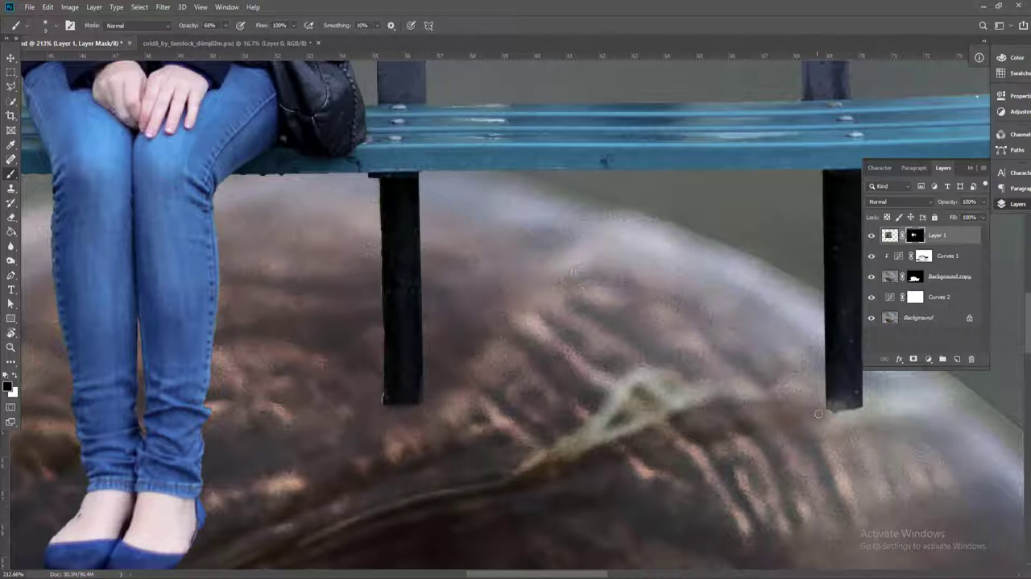
pyautogui.moveTo(347, 427); pyautogui.dragTo(691, 400)
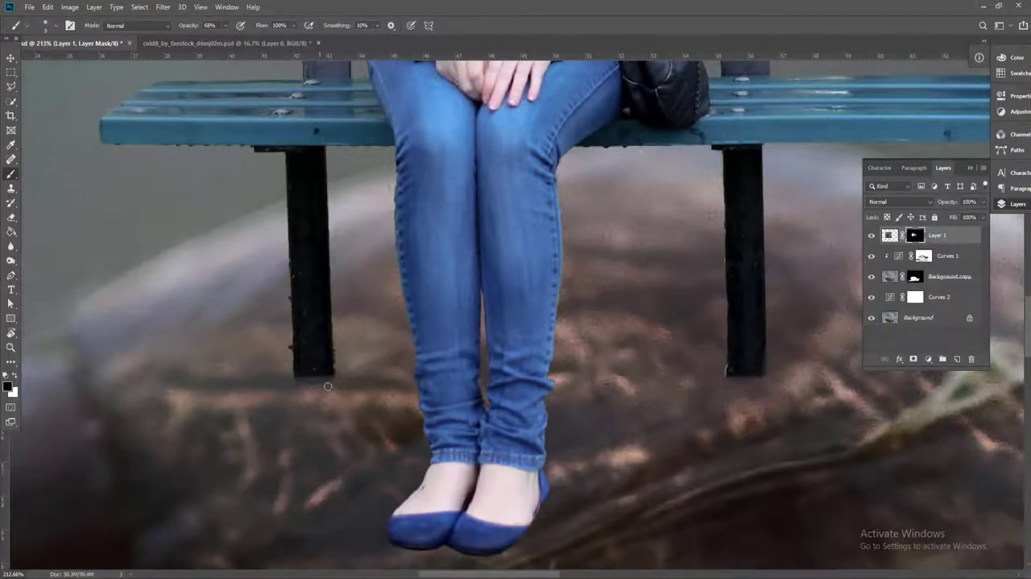
# Add a new layer beneath the woman-and-bench layer and dab soft black at 95% opacity under the foot of the left bench leg
pyautogui.scroll(-4, 328, 386)
pyautogui.click(958, 359)
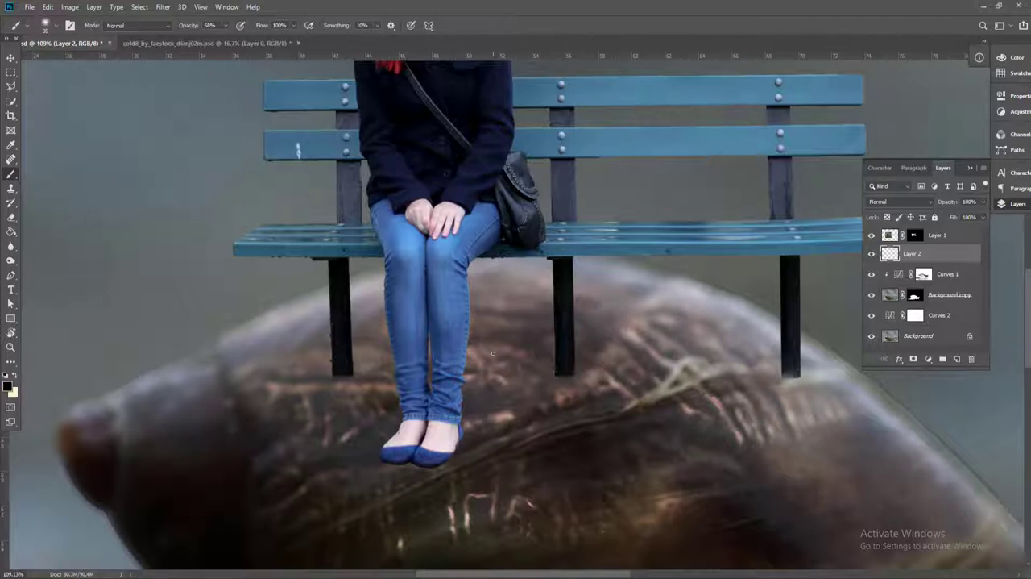
pyautogui.click(225, 26)
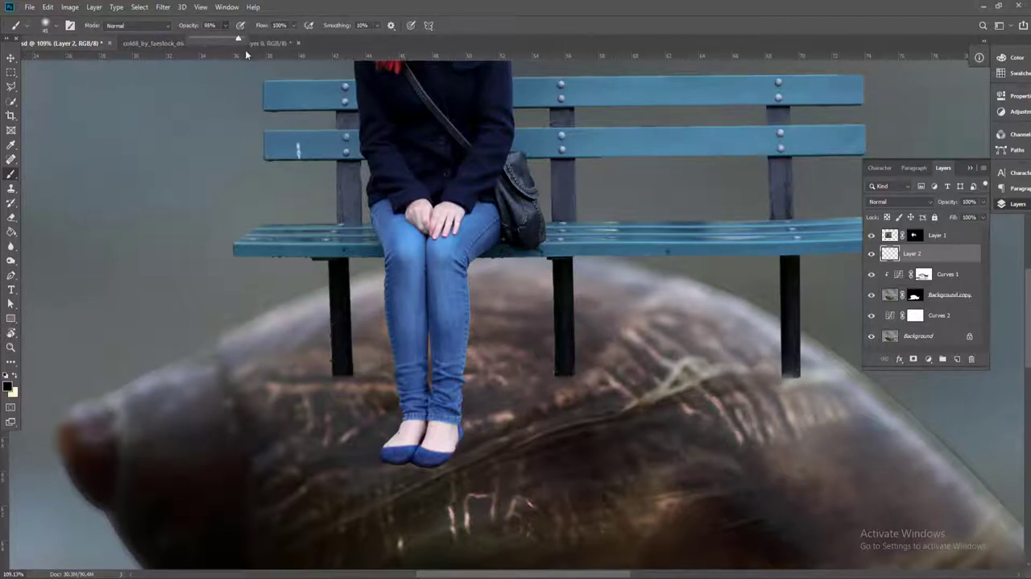
pyautogui.click(343, 383)
# Stretch the black dab to about 243.6% width and centre it under the left bench leg as a contact shadow
pyautogui.press('v')
pyautogui.scroll(6, 330, 385)
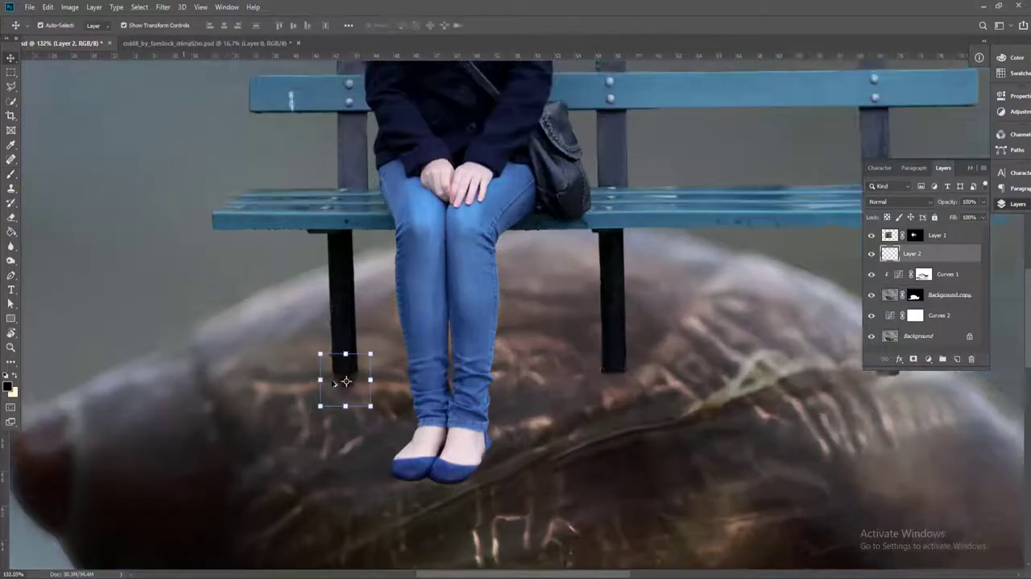
pyautogui.moveTo(353, 344)
pyautogui.mouseDown()
pyautogui.moveTo(353, 374)
pyautogui.moveTo(442, 420)
pyautogui.mouseUp()
pyautogui.moveTo(382, 386); pyautogui.dragTo(381, 376)
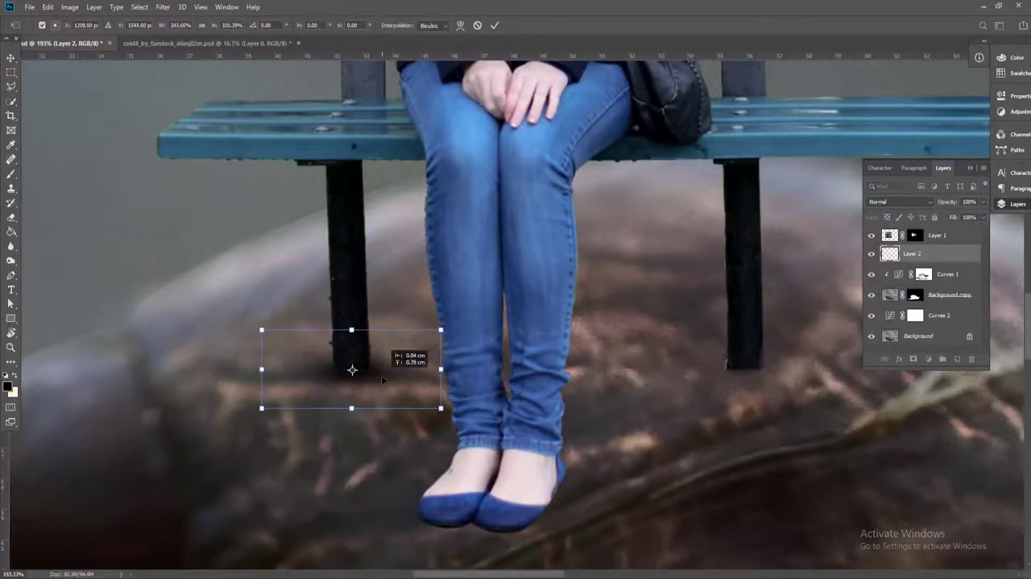
pyautogui.press('Return')
# Duplicate the contact shadow twice and place the copies under the middle and right bench legs
pyautogui.scroll(-4, 374, 387)
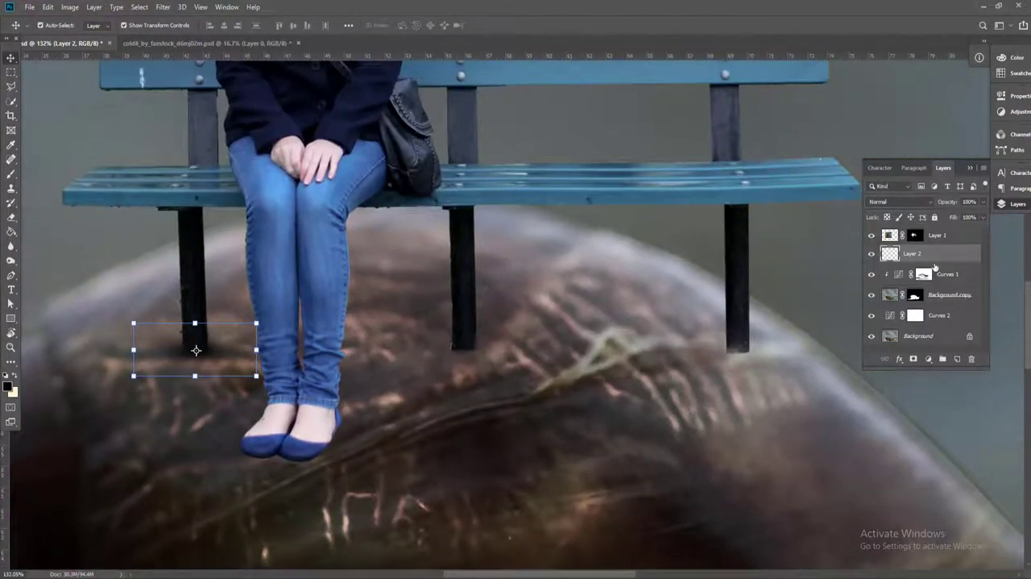
pyautogui.hotkey('ctrl', 'j')
pyautogui.moveTo(209, 360); pyautogui.dragTo(489, 357)
pyautogui.moveTo(465, 323); pyautogui.dragTo(469, 331)
pyautogui.press('Return')
pyautogui.moveTo(918, 259); pyautogui.dragTo(958, 359)
pyautogui.moveTo(508, 377); pyautogui.dragTo(608, 366)
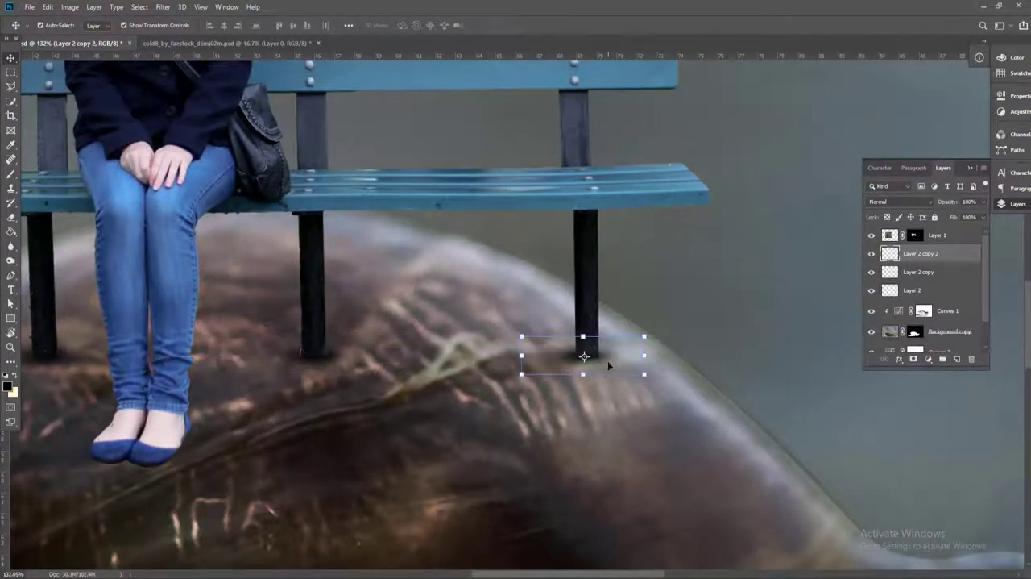
# Merge the three contact shadow layers into one and check the whole composition
pyautogui.keyDown('shift'); pyautogui.click(913, 291); pyautogui.keyUp('shift')
pyautogui.rightClick(916, 276)
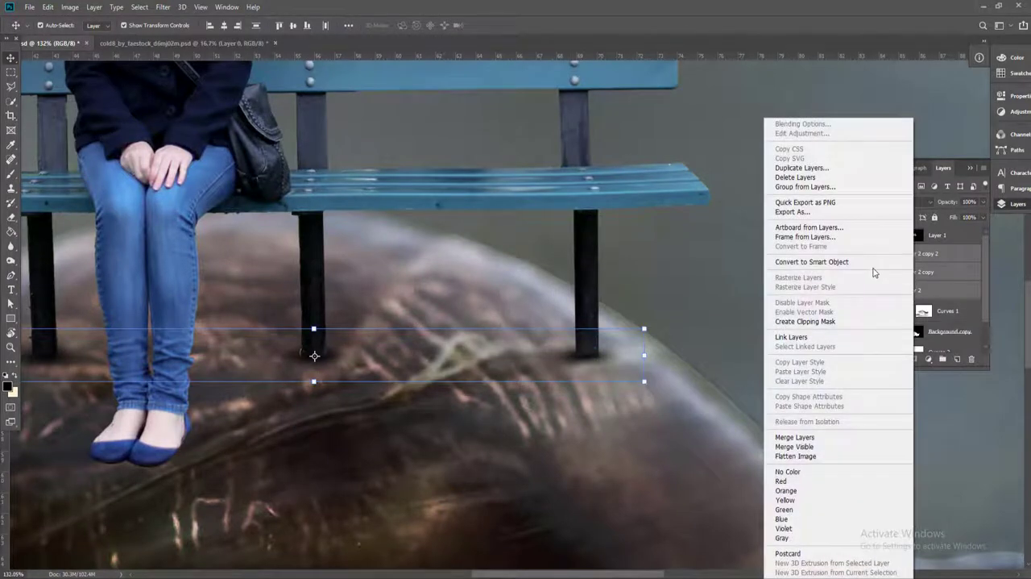
pyautogui.click(810, 437)
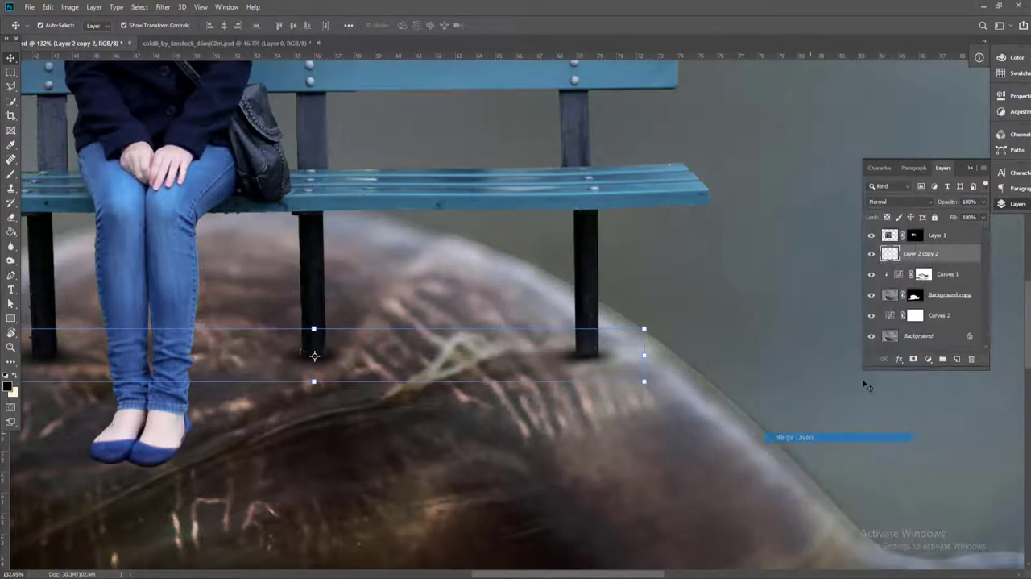
pyautogui.moveTo(975, 219); pyautogui.dragTo(969, 218)
pyautogui.click(639, 405)
pyautogui.hotkey('ctrl', '0')
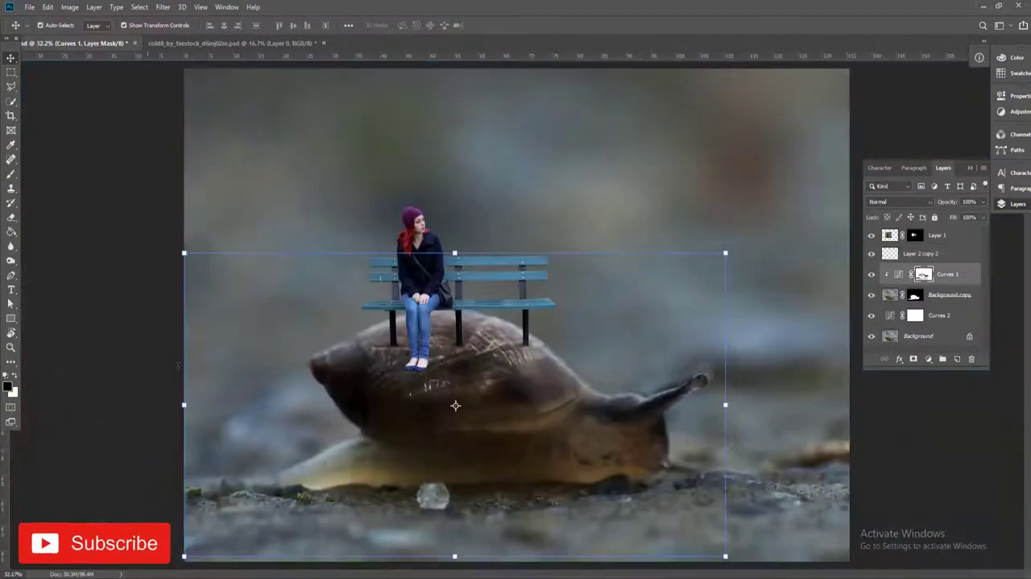
# Add a Levels adjustment clipped to the woman-and-bench layer with input levels 9, 0.72 and 250
pyautogui.scroll(2, 297, 288)
pyautogui.click(297, 287)
pyautogui.scroll(2, 476, 226)
pyautogui.click(470, 236)
pyautogui.scroll(2, 472, 238)
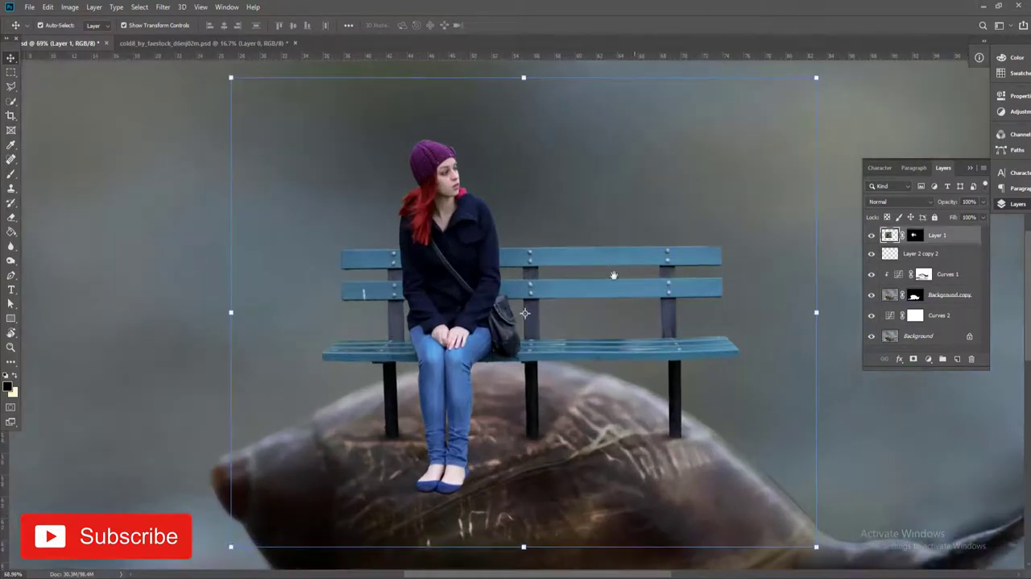
pyautogui.click(929, 360)
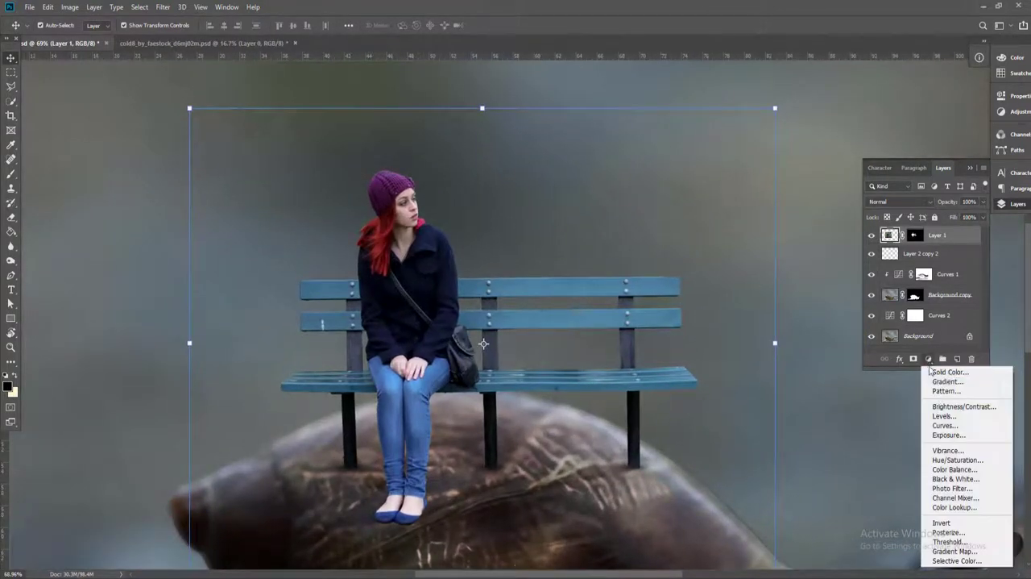
pyautogui.click(945, 417)
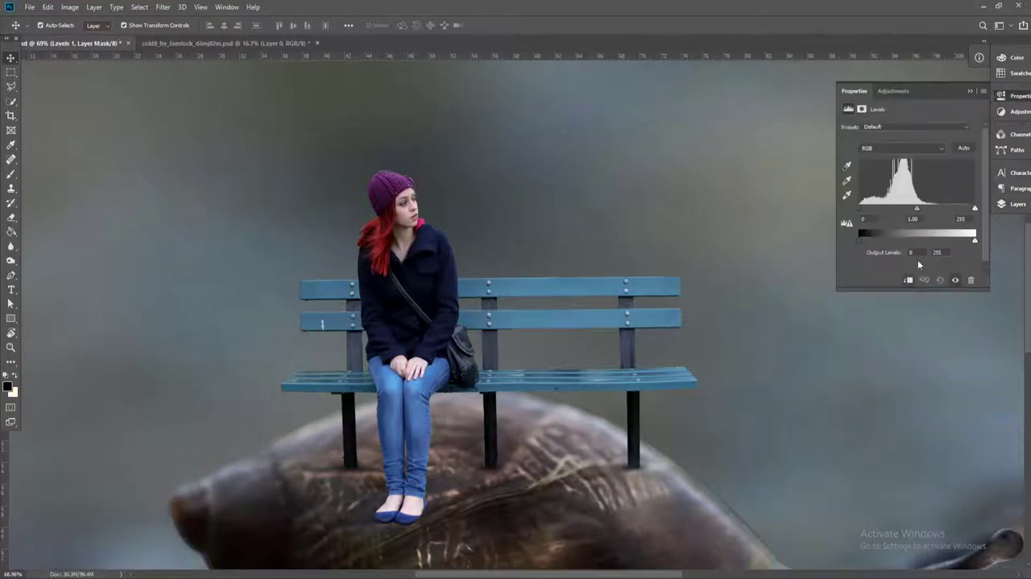
pyautogui.moveTo(861, 208); pyautogui.dragTo(933, 209)
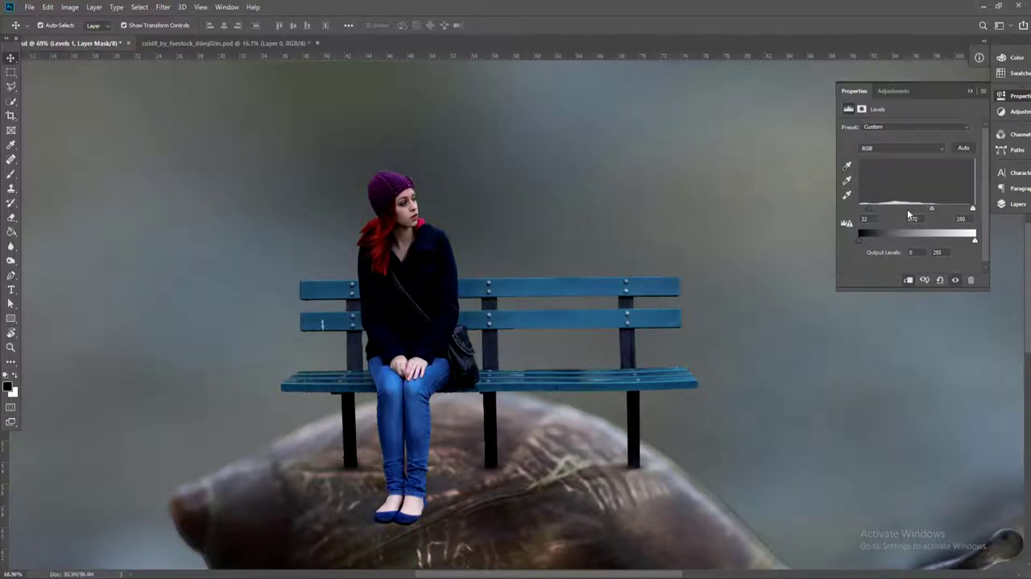
pyautogui.moveTo(868, 212); pyautogui.dragTo(860, 209)
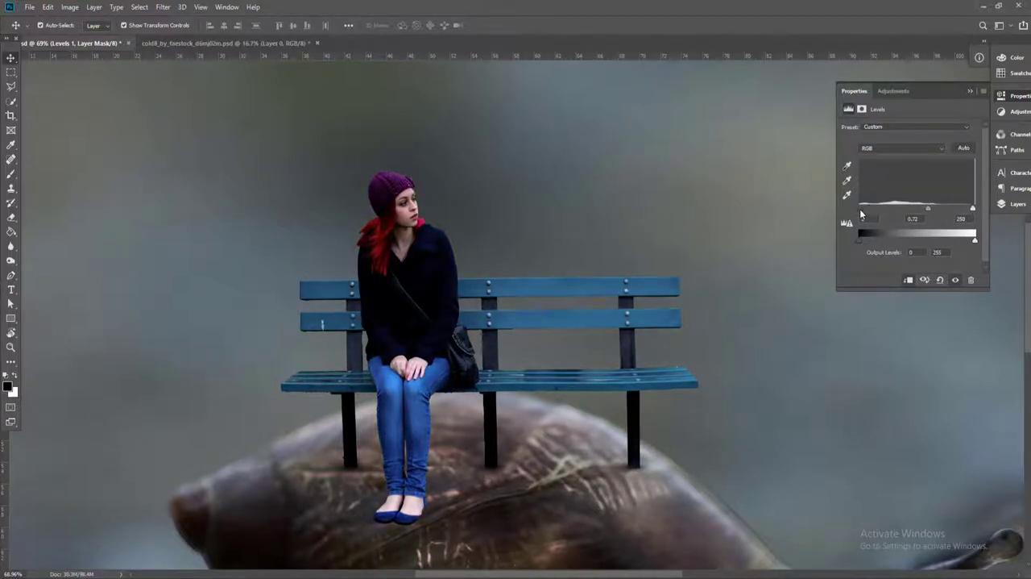
# Enlarge the soft brush up to 500 px and brush black on the Levels 1 mask over the woman's upper body and the bench's right side
pyautogui.click(1014, 204)
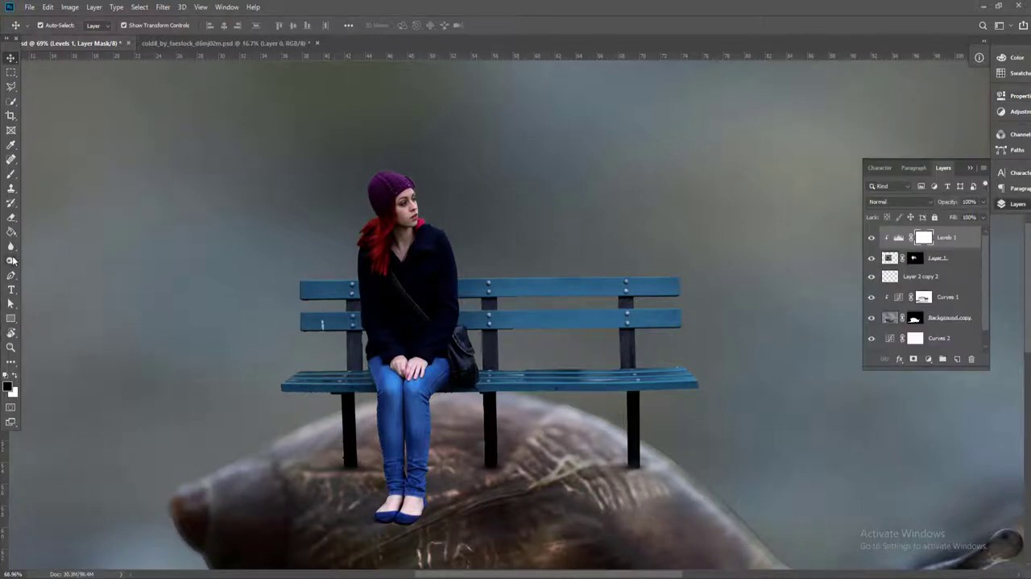
pyautogui.click(11, 174)
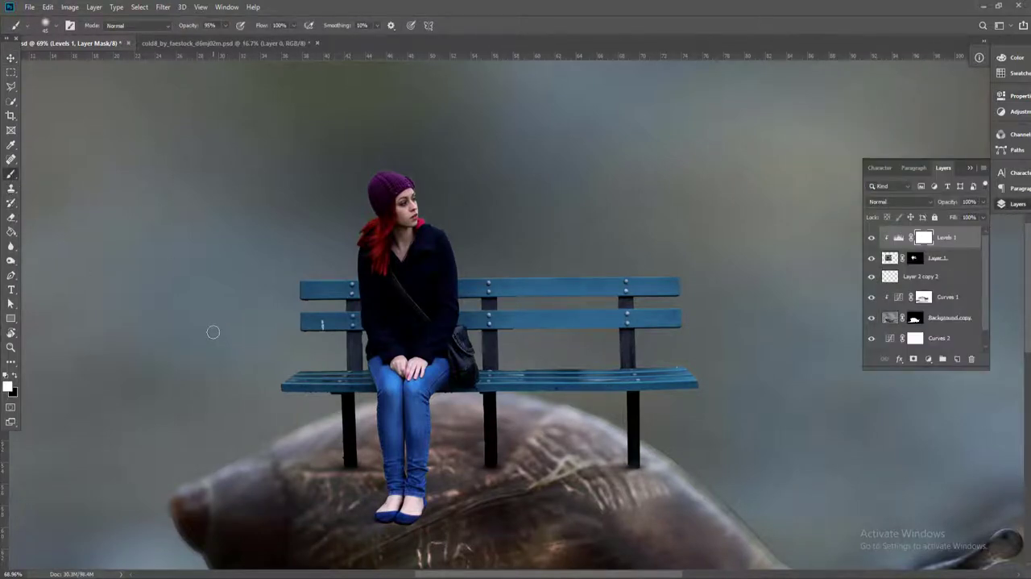
pyautogui.press(']')
pyautogui.press(']')
pyautogui.press(']')
pyautogui.press(']')
pyautogui.press(']')
pyautogui.press(']')
pyautogui.press(']')
pyautogui.press(']')
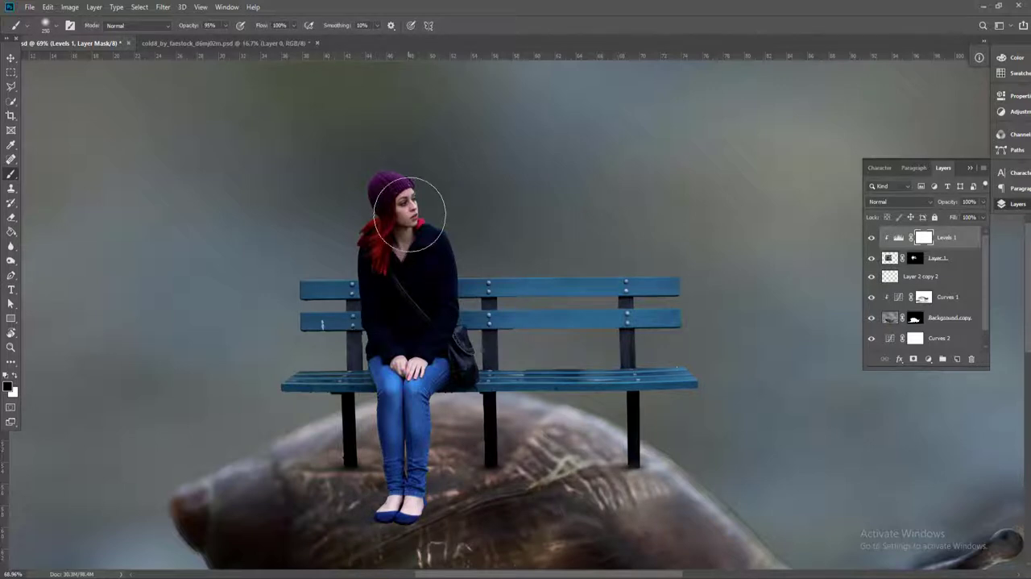
pyautogui.click(608, 296)
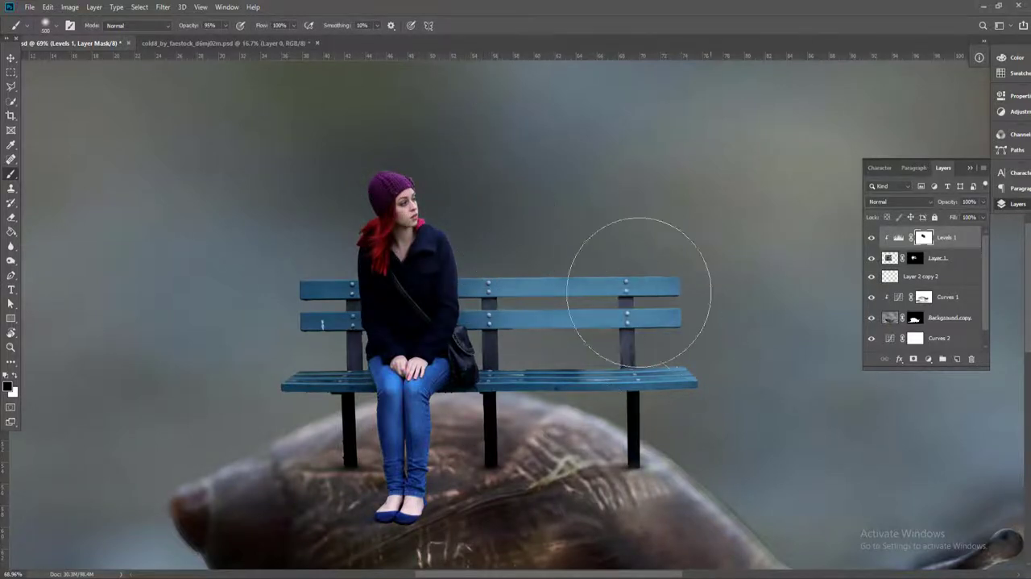
# Add a Curves adjustment clipped above Levels 1, lowering the white point and pulling the upper midtones down to darken the woman and bench
pyautogui.click(951, 243)
pyautogui.click(929, 358)
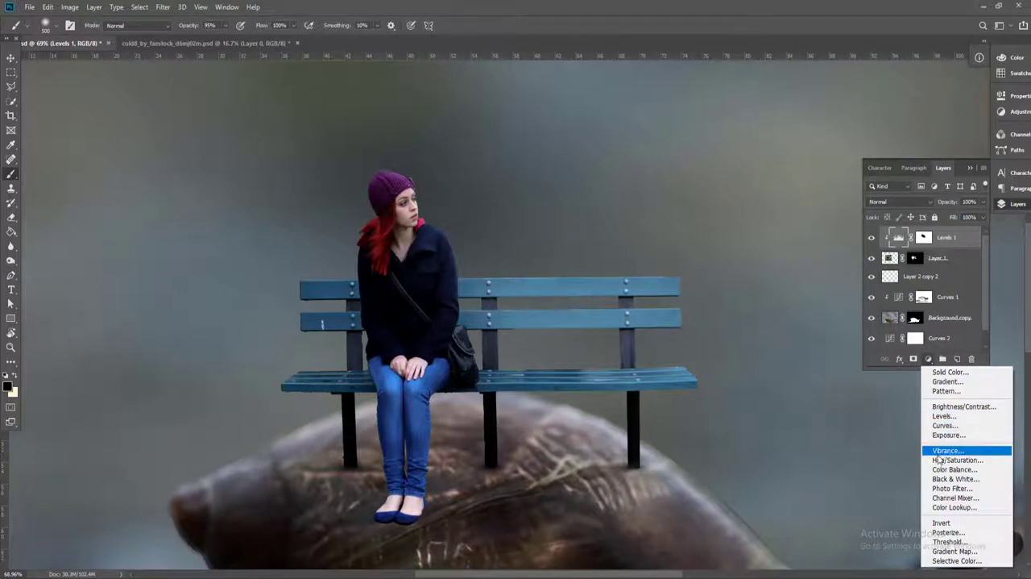
pyautogui.click(937, 427)
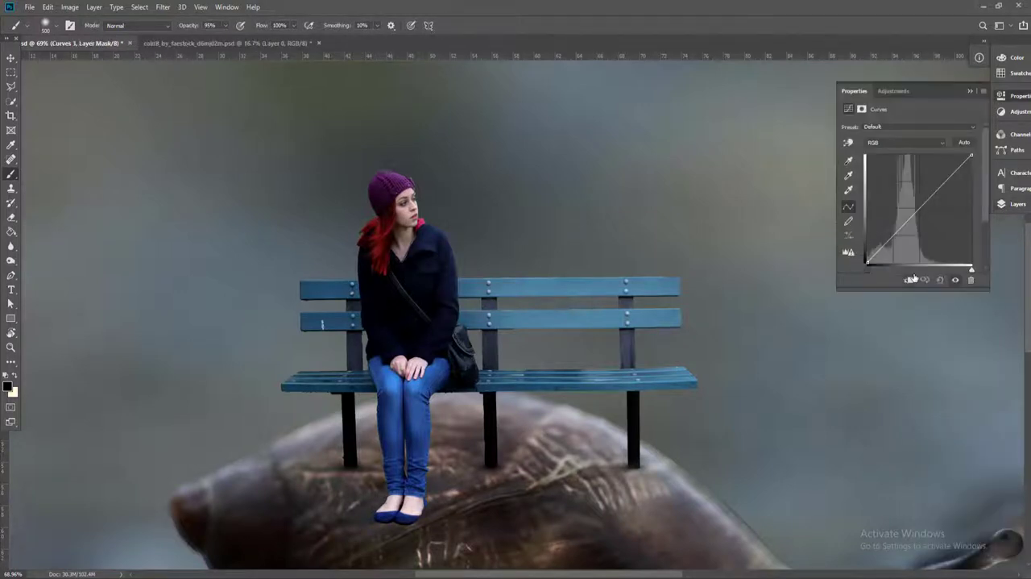
pyautogui.click(909, 281)
pyautogui.moveTo(933, 195); pyautogui.dragTo(934, 203)
pyautogui.moveTo(972, 157); pyautogui.dragTo(971, 162)
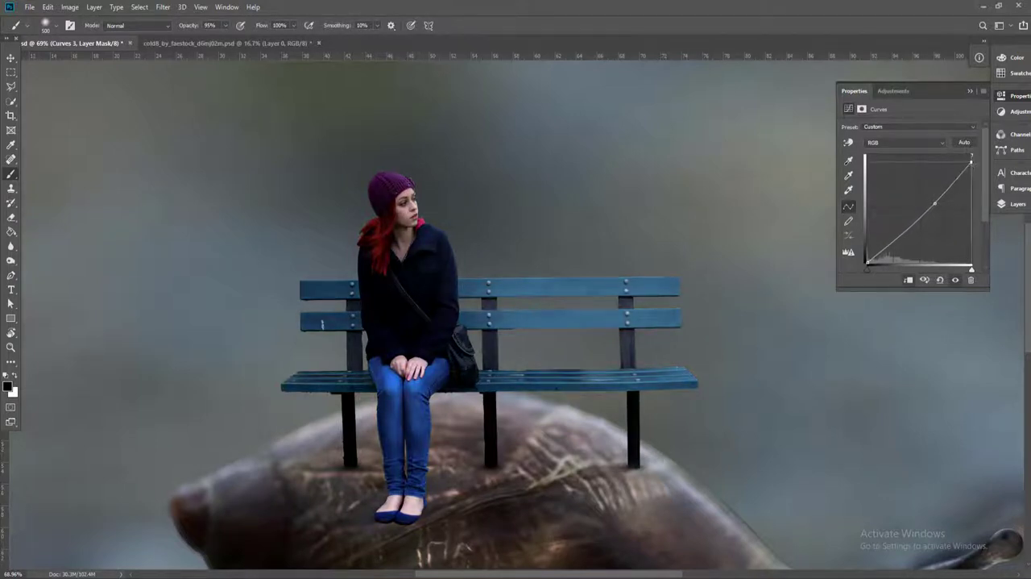
pyautogui.moveTo(937, 203); pyautogui.dragTo(939, 203)
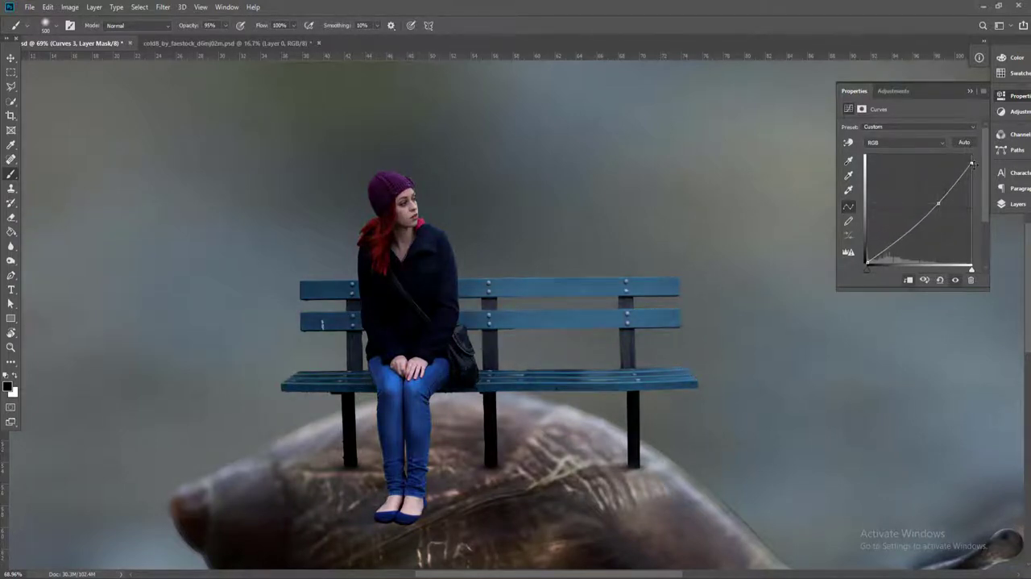
pyautogui.moveTo(973, 163); pyautogui.dragTo(938, 207)
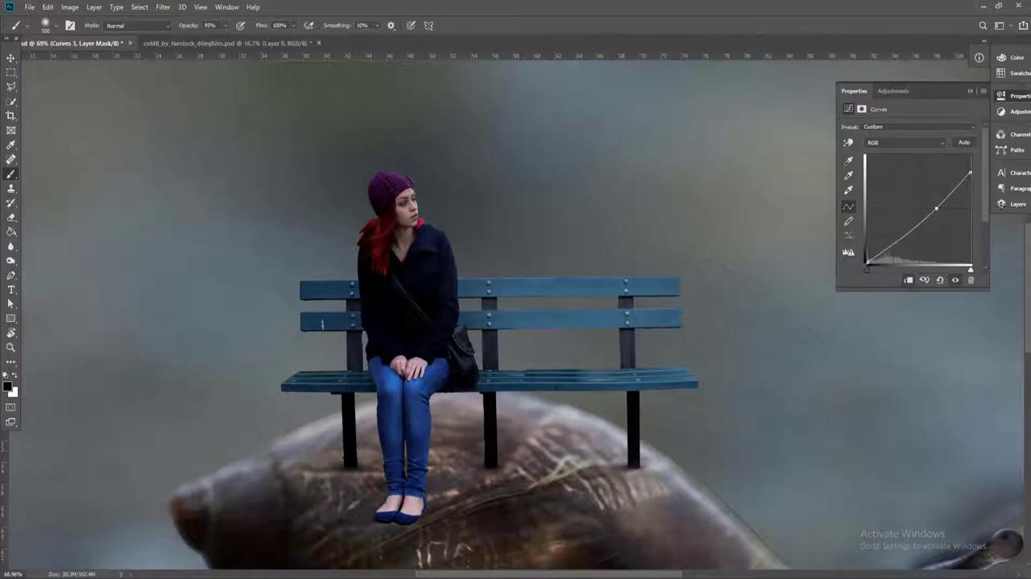
# Brush black on the Curves 3 mask with the 500 px brush over the woman's right side and the right part of the bench
pyautogui.click(1012, 204)
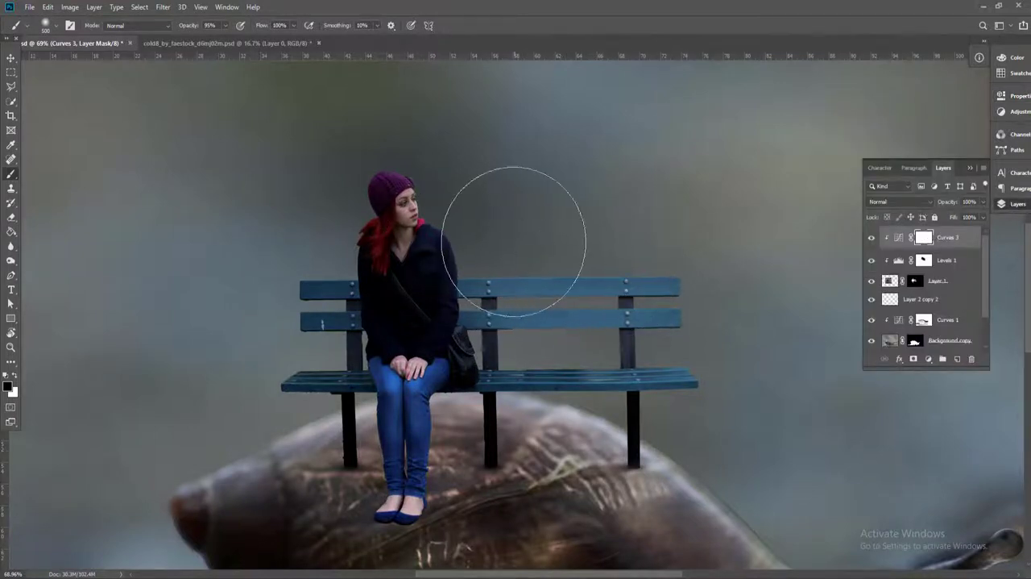
pyautogui.moveTo(513, 241)
pyautogui.mouseDown()
pyautogui.moveTo(468, 200)
pyautogui.moveTo(498, 241)
pyautogui.moveTo(540, 221)
pyautogui.moveTo(449, 156)
pyautogui.moveTo(465, 269)
pyautogui.moveTo(499, 333)
pyautogui.moveTo(675, 324)
pyautogui.moveTo(502, 366)
pyautogui.moveTo(473, 448)
pyautogui.moveTo(498, 492)
pyautogui.mouseUp()
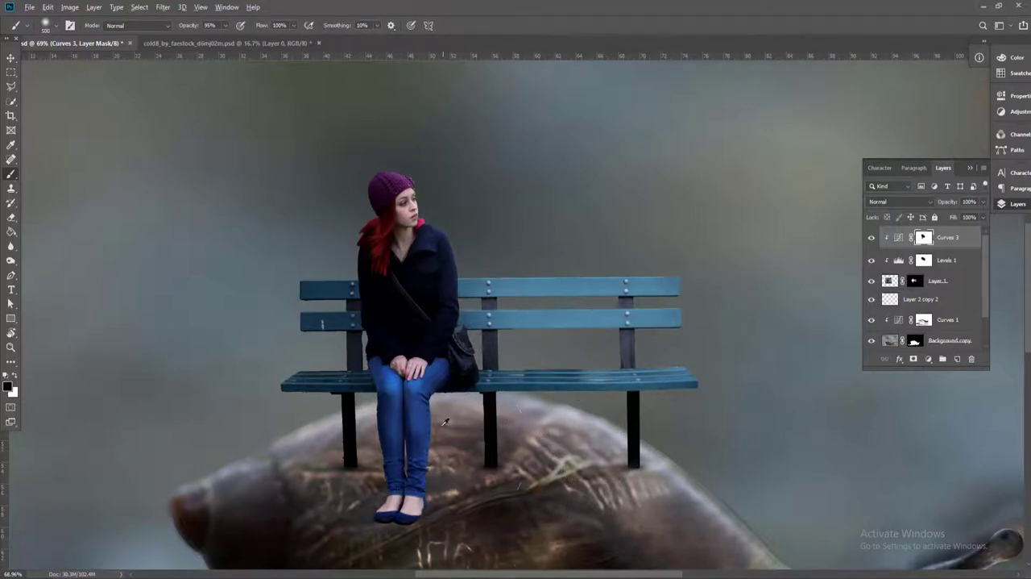
pyautogui.scroll(2, 445, 422)
pyautogui.click(11, 60)
# Lower the brush opacity to 29% and brush black on the Curves 3 mask over the woman's hands and lower coat
pyautogui.scroll(3, 416, 333)
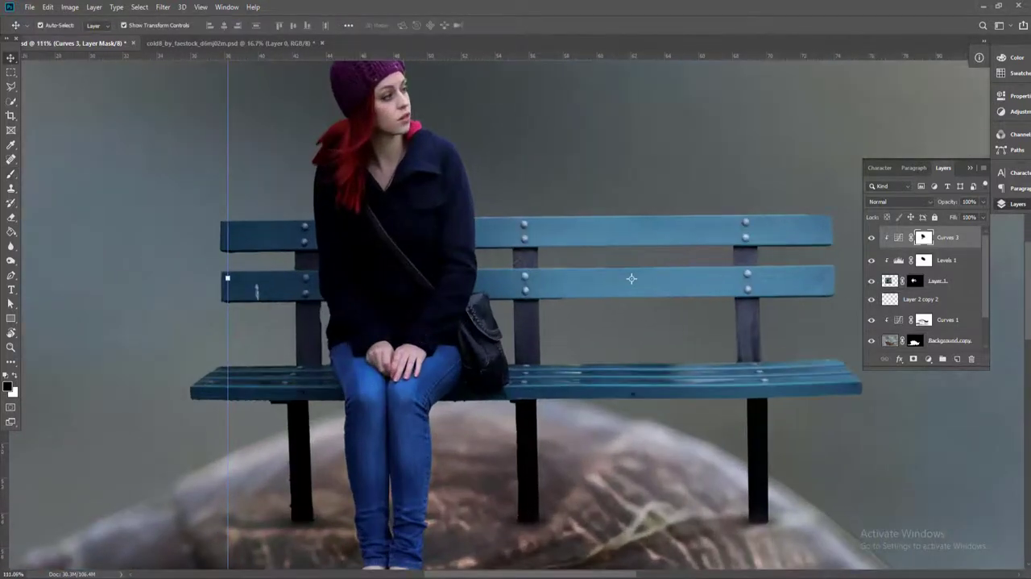
pyautogui.click(924, 260)
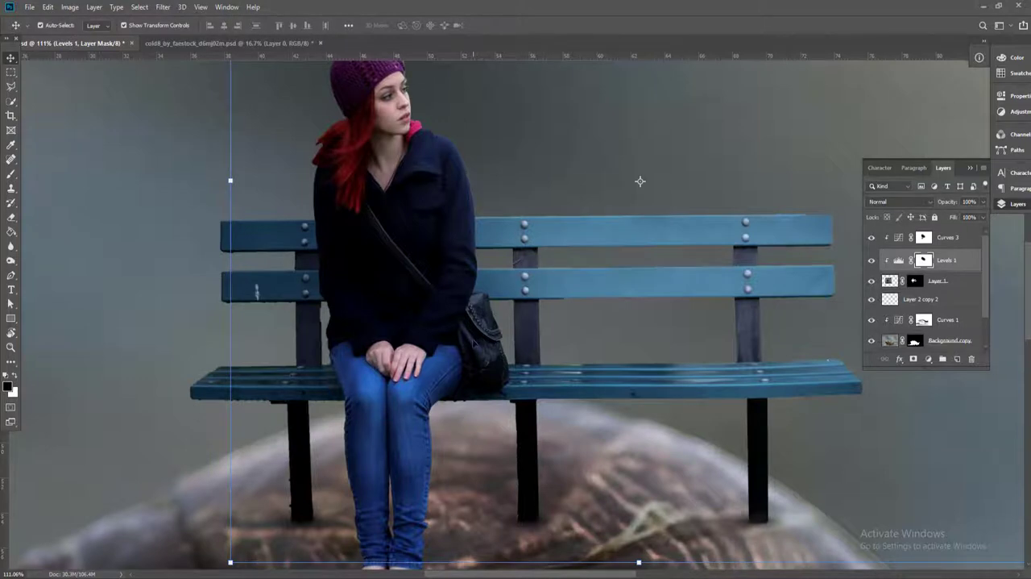
pyautogui.press('b')
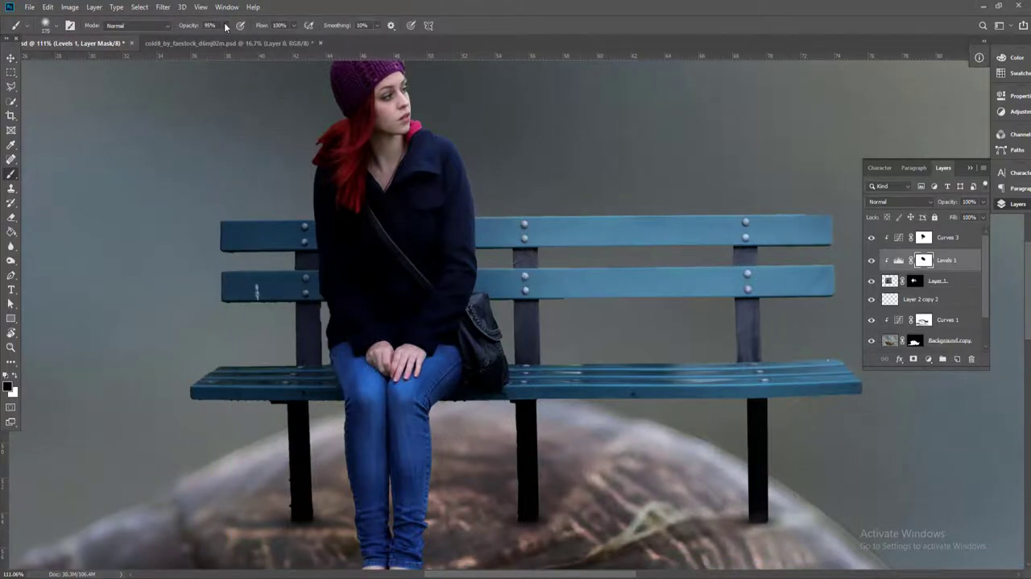
pyautogui.moveTo(226, 26); pyautogui.dragTo(196, 39)
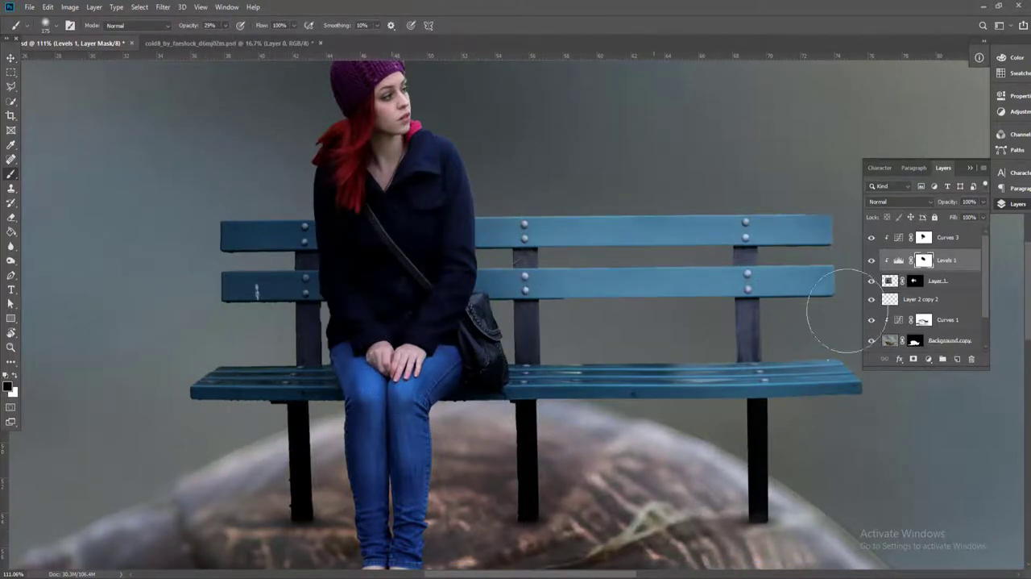
pyautogui.click(924, 237)
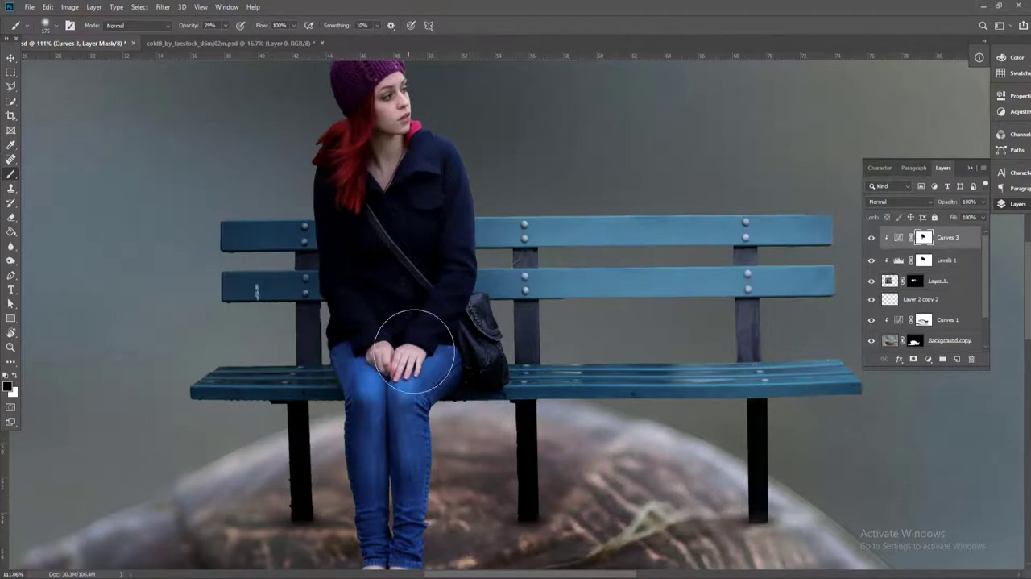
pyautogui.moveTo(414, 351); pyautogui.dragTo(425, 308)
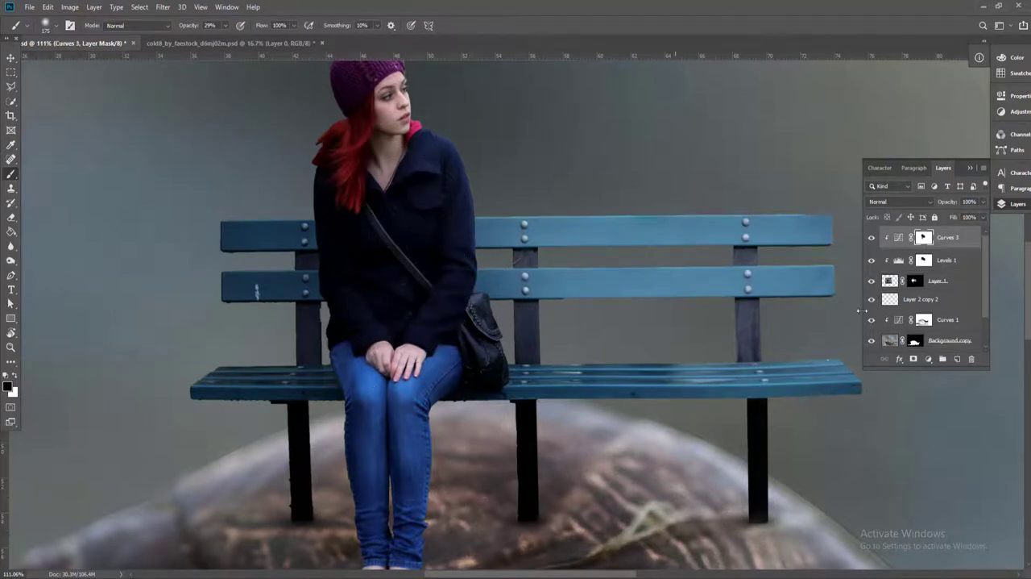
# Create a new layer above Curves 3 and fill it with neutral gray
pyautogui.click(955, 242)
pyautogui.click(956, 359)
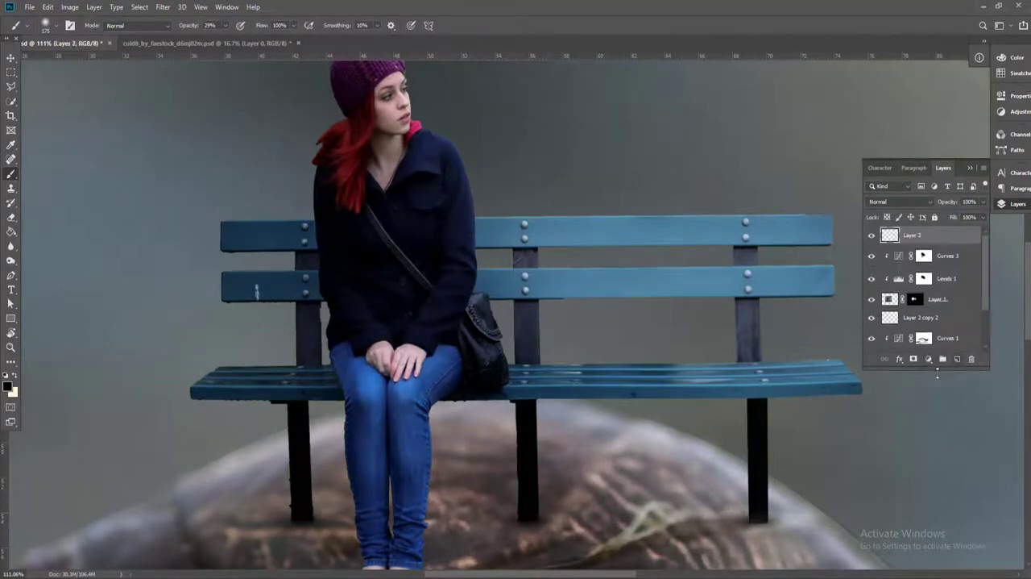
pyautogui.click(47, 8)
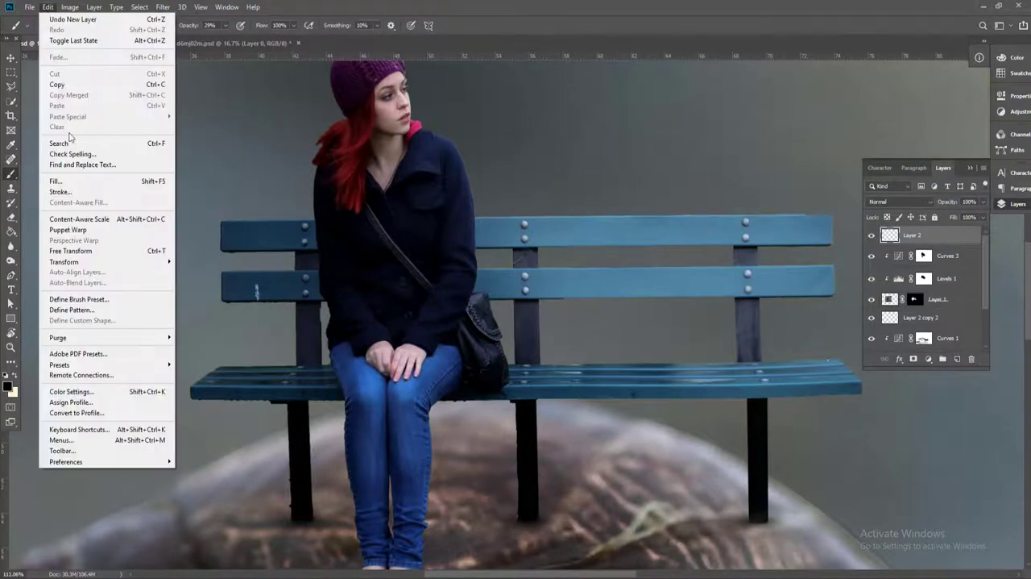
pyautogui.click(73, 184)
pyautogui.click(580, 158)
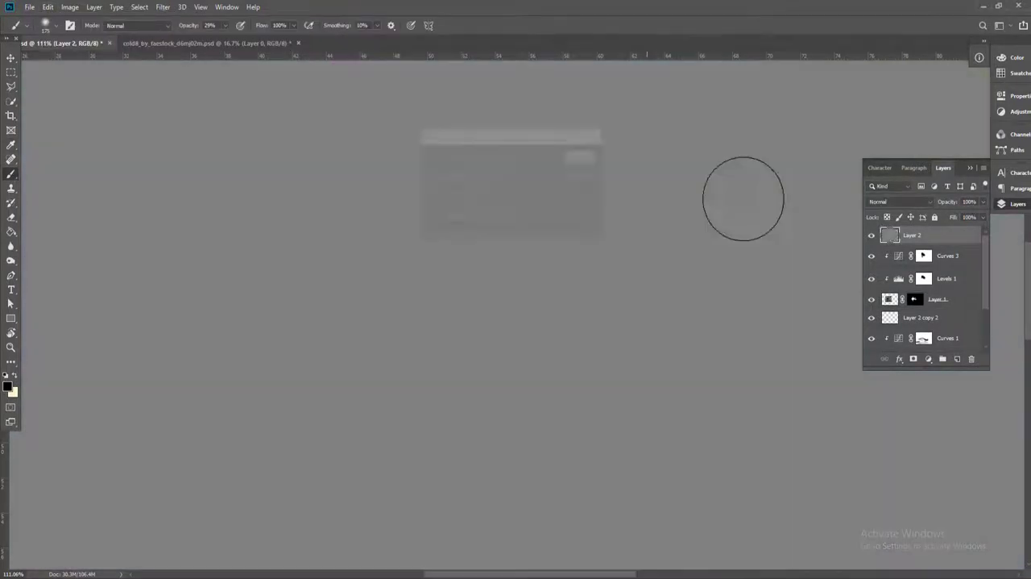
# Clip the gray layer to the woman and bench and set its blend mode to Overlay
pyautogui.keyDown('alt'); pyautogui.click(904, 244); pyautogui.keyUp('alt')
pyautogui.click(899, 201)
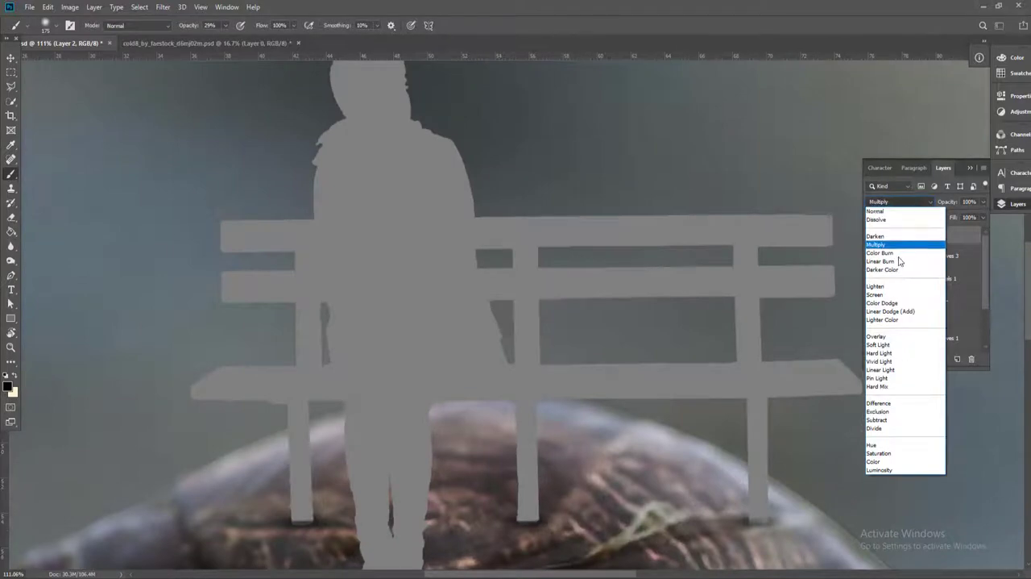
pyautogui.click(888, 337)
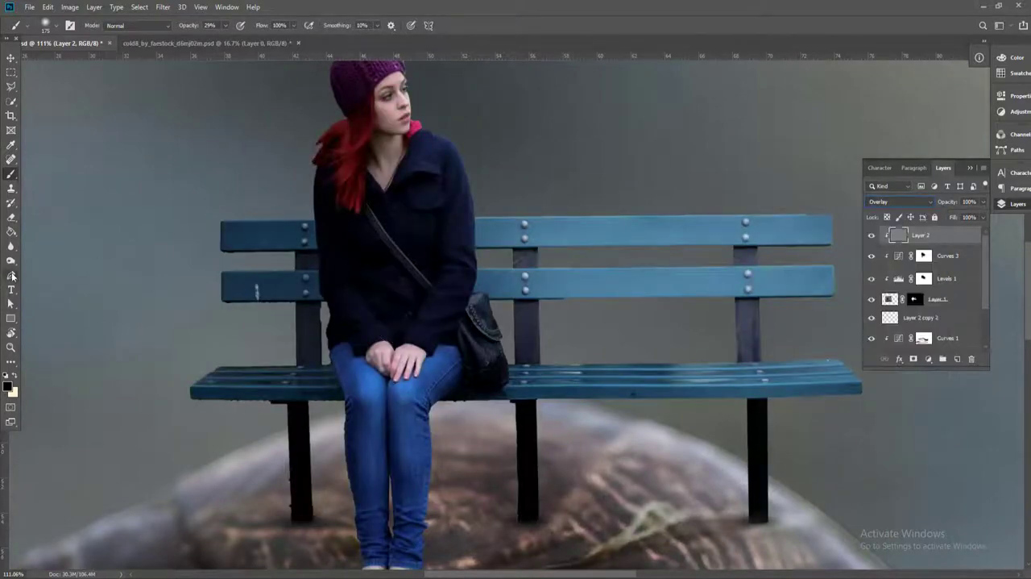
# Dodge the right edges of the woman's coat, bag and jeans on the gray layer, using midtones at 33% exposure
pyautogui.click(11, 261)
pyautogui.scroll(2, 447, 197)
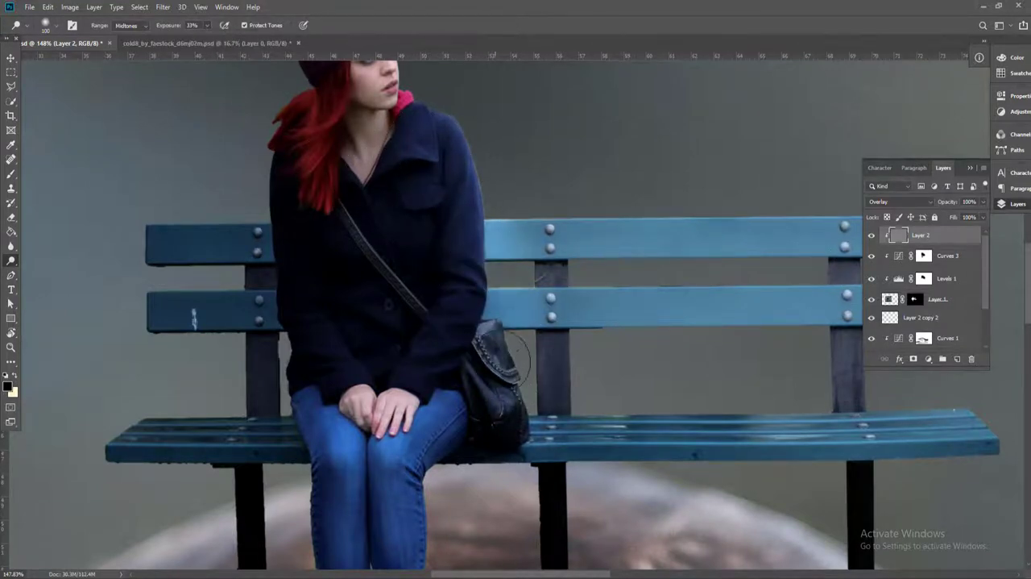
pyautogui.scroll(-3, 449, 316)
pyautogui.moveTo(426, 482); pyautogui.dragTo(435, 387)
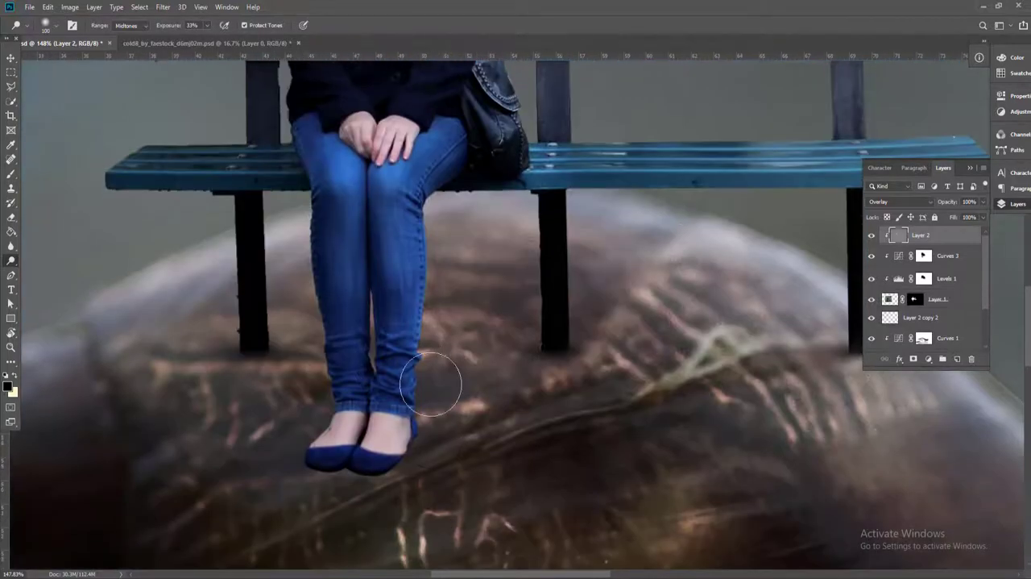
pyautogui.moveTo(467, 353); pyautogui.dragTo(534, 508)
pyautogui.moveTo(413, 269); pyautogui.dragTo(461, 398)
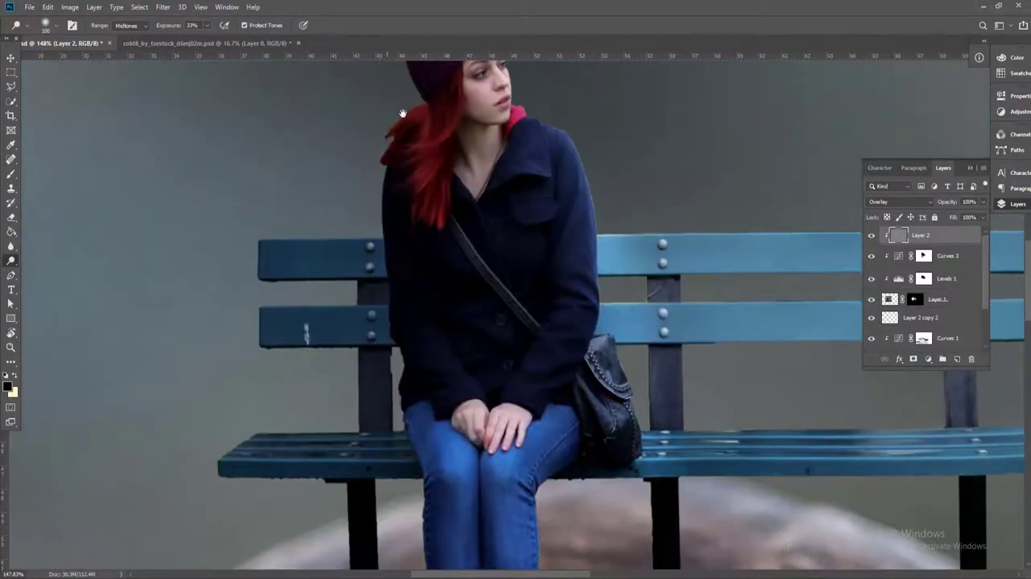
pyautogui.scroll(3, 402, 113)
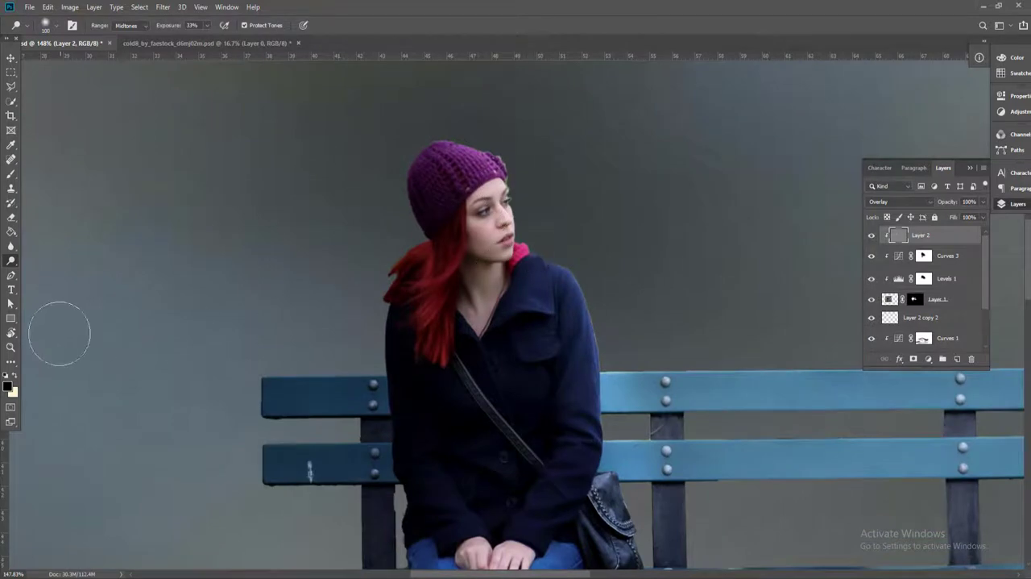
# Use the Burn tool on midtones at 34% exposure to darken the woman's shaded areas from coat to jeans on the gray layer
pyautogui.rightClick(11, 260)
pyautogui.click(48, 271)
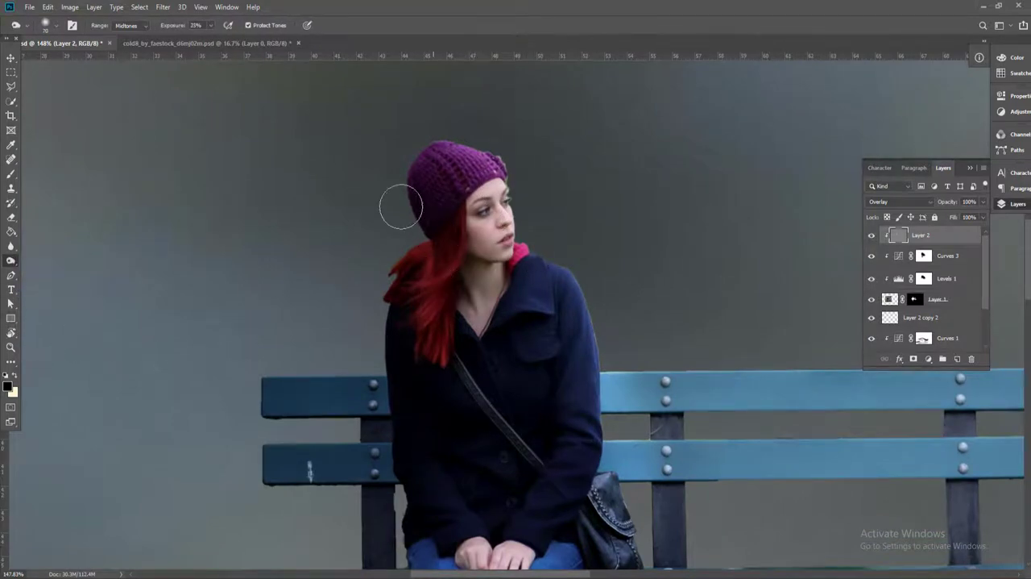
pyautogui.click(212, 29)
pyautogui.click(215, 38)
pyautogui.click(484, 274)
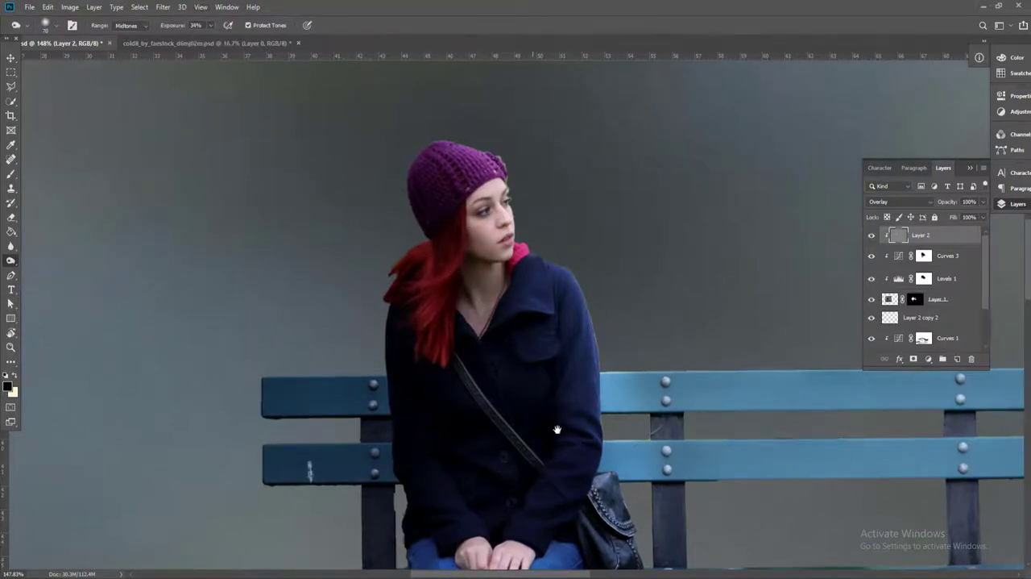
pyautogui.moveTo(557, 427); pyautogui.dragTo(535, 258)
pyautogui.moveTo(514, 410); pyautogui.dragTo(532, 326)
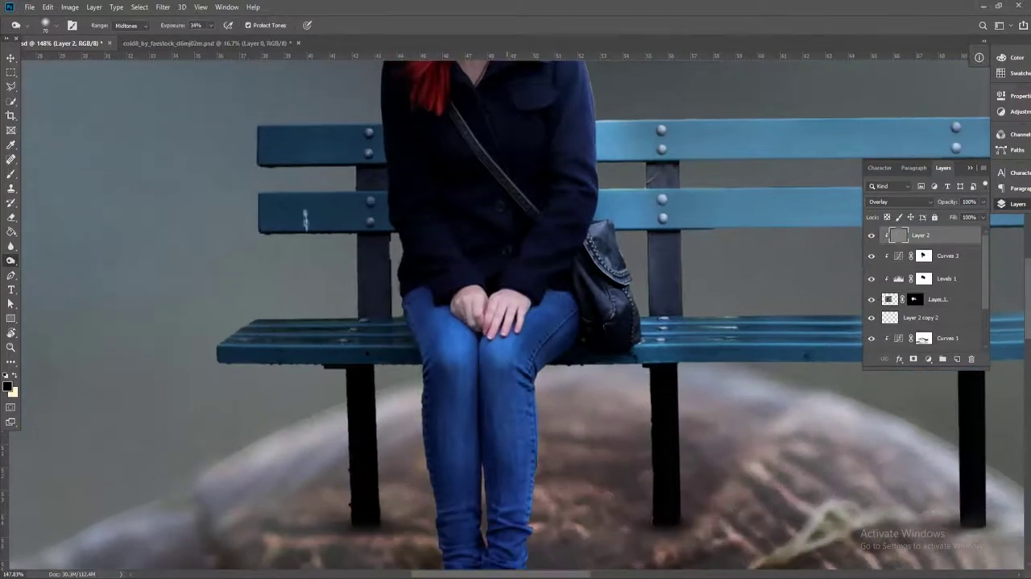
pyautogui.moveTo(507, 435); pyautogui.dragTo(506, 352)
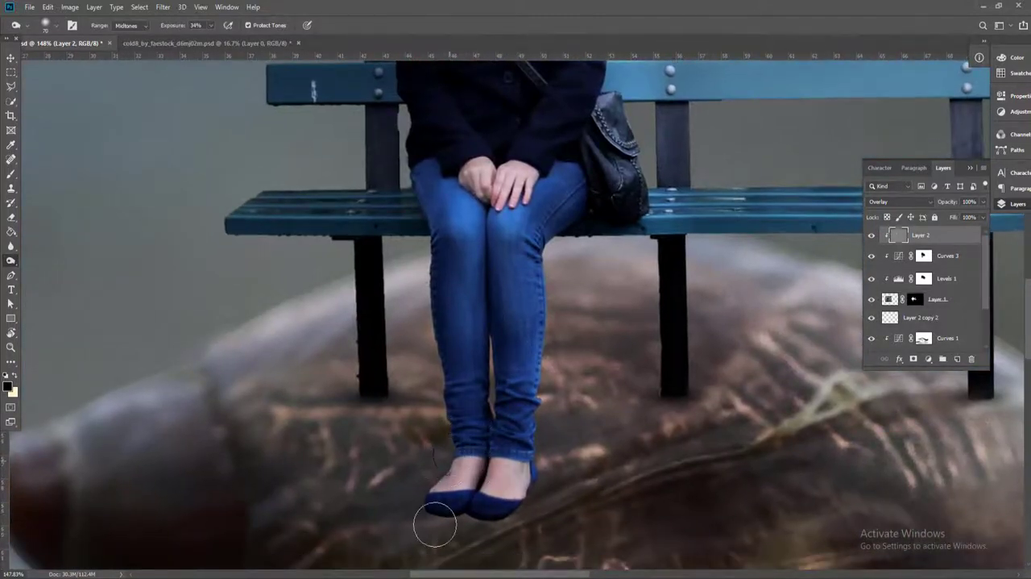
# Continue burning the left side of the woman's legs, coat and hair with the 70 px brush
pyautogui.moveTo(433, 239); pyautogui.dragTo(476, 419)
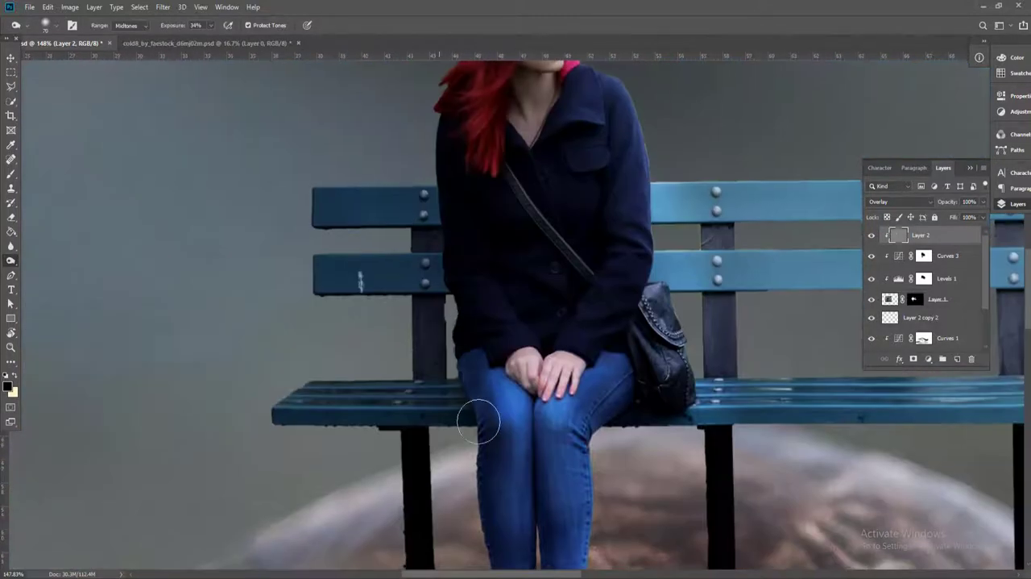
pyautogui.moveTo(502, 456); pyautogui.dragTo(507, 295)
pyautogui.moveTo(538, 258)
pyautogui.mouseDown()
pyautogui.moveTo(546, 325)
pyautogui.moveTo(531, 322)
pyautogui.mouseUp()
pyautogui.moveTo(549, 231); pyautogui.dragTo(577, 412)
pyautogui.moveTo(519, 192)
pyautogui.mouseDown()
pyautogui.moveTo(517, 270)
pyautogui.moveTo(560, 265)
pyautogui.mouseUp()
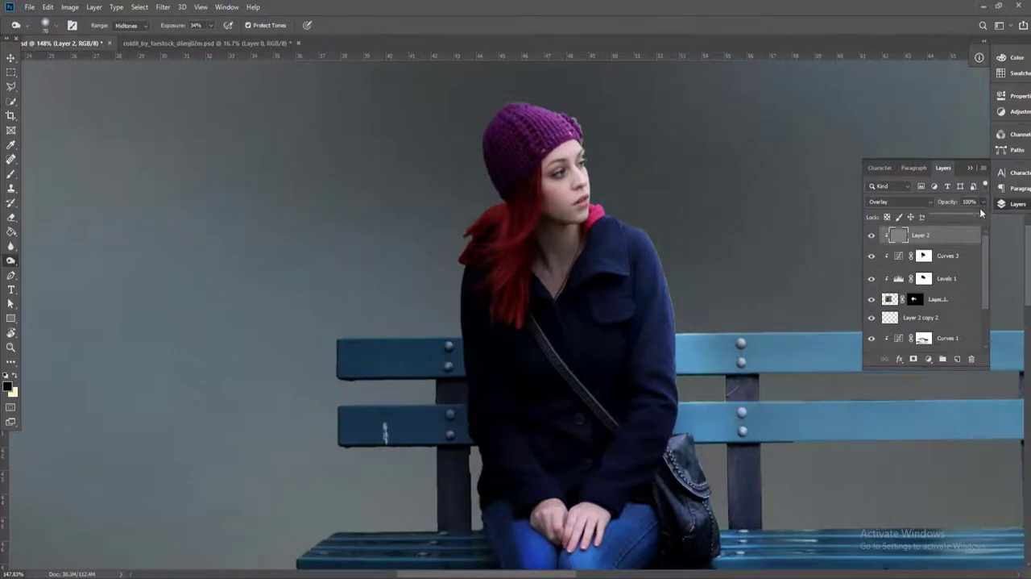
# Slightly lower the opacity of the gray Overlay layer, then deselect all layers
pyautogui.moveTo(982, 213); pyautogui.dragTo(979, 215)
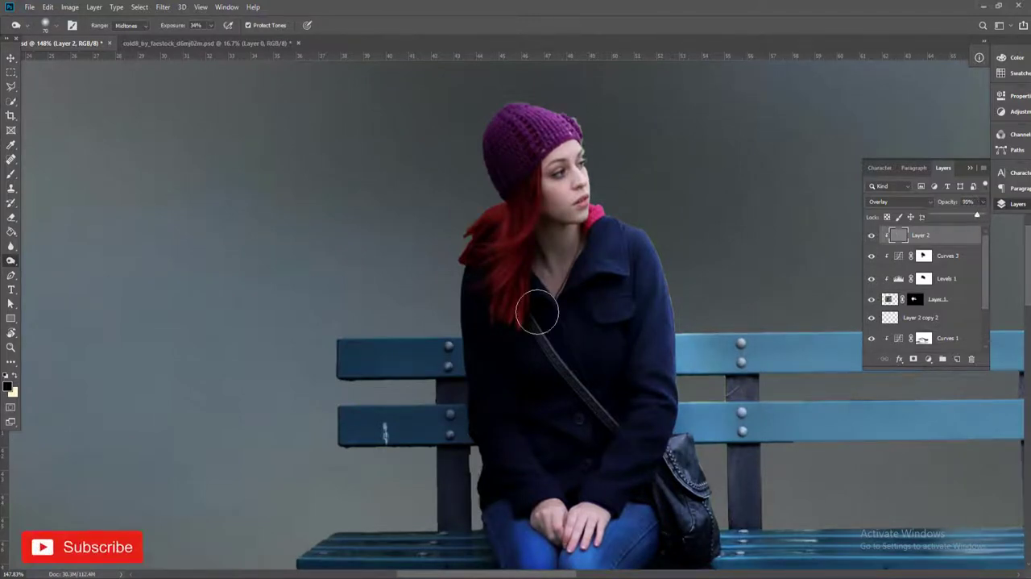
pyautogui.scroll(-10, 537, 310)
pyautogui.click(10, 58)
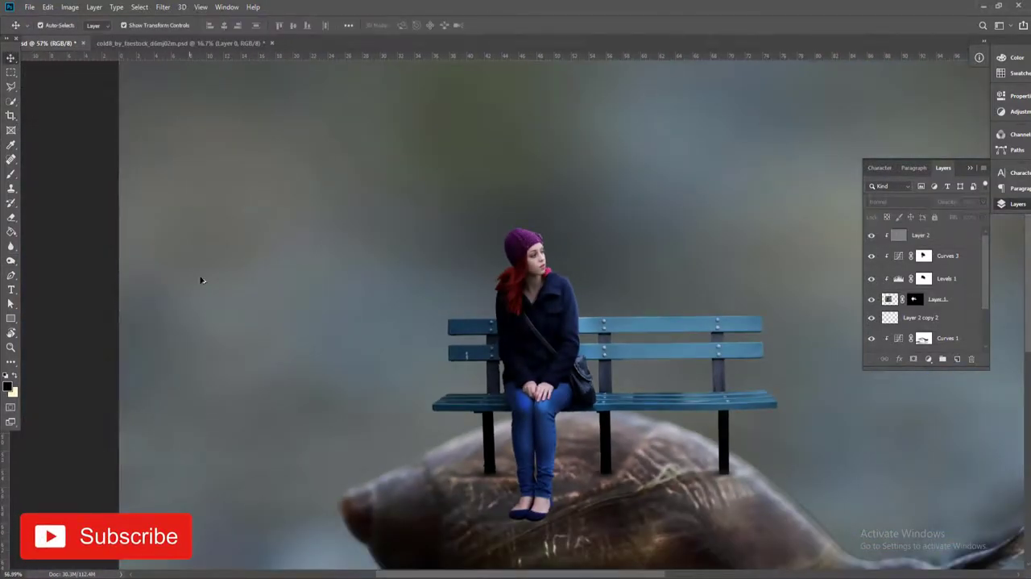
pyautogui.scroll(-4, 362, 300)
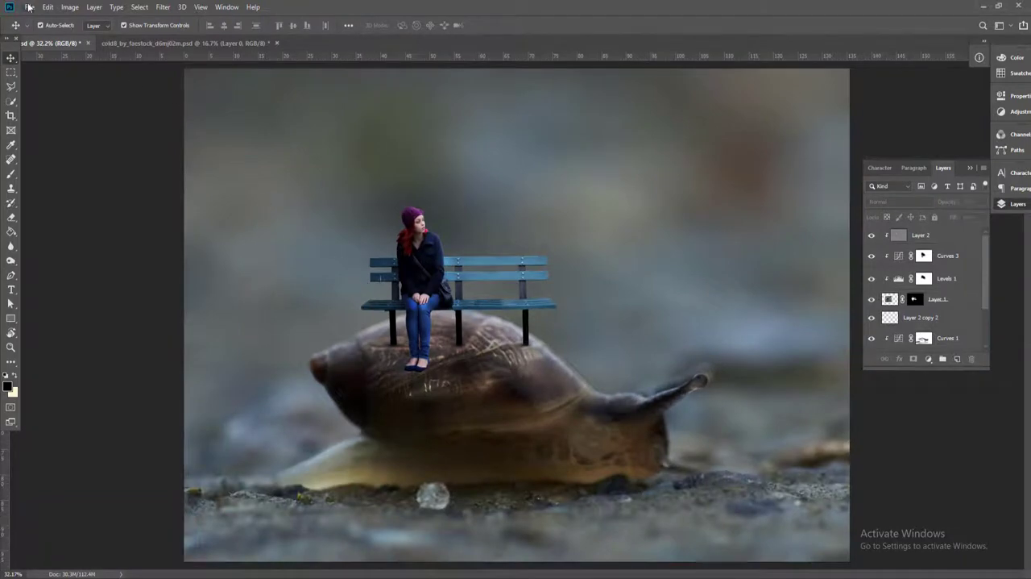
# Place street-clock-4019981_1920.png as a linked image, scaled down and standing on the snail's shell left of the bench
pyautogui.click(29, 8)
pyautogui.click(64, 207)
pyautogui.click(240, 95)
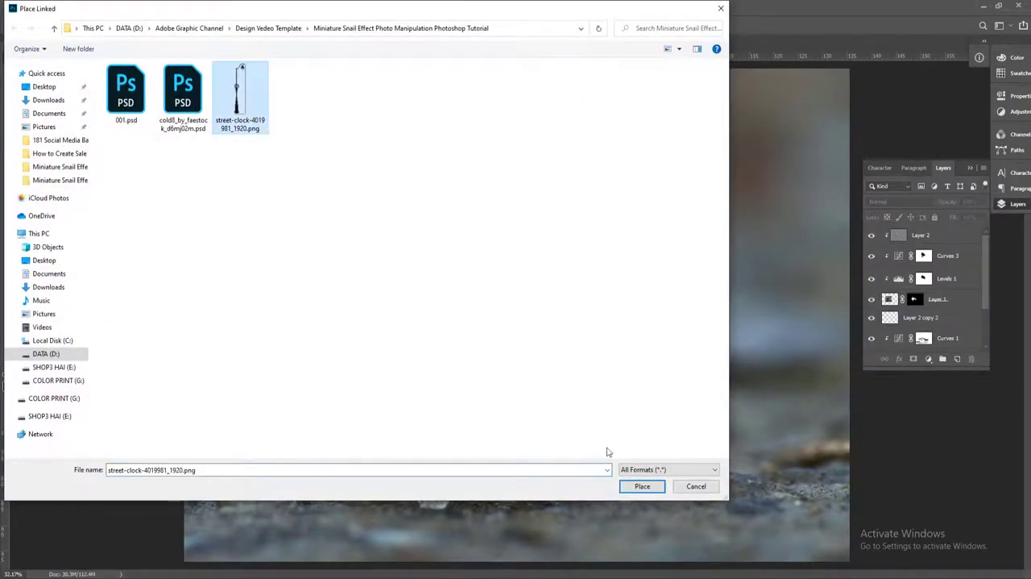
pyautogui.click(642, 486)
pyautogui.moveTo(516, 314); pyautogui.dragTo(353, 237)
pyautogui.click(389, 25)
pyautogui.moveTo(385, 76); pyautogui.dragTo(371, 159)
pyautogui.press('Return')
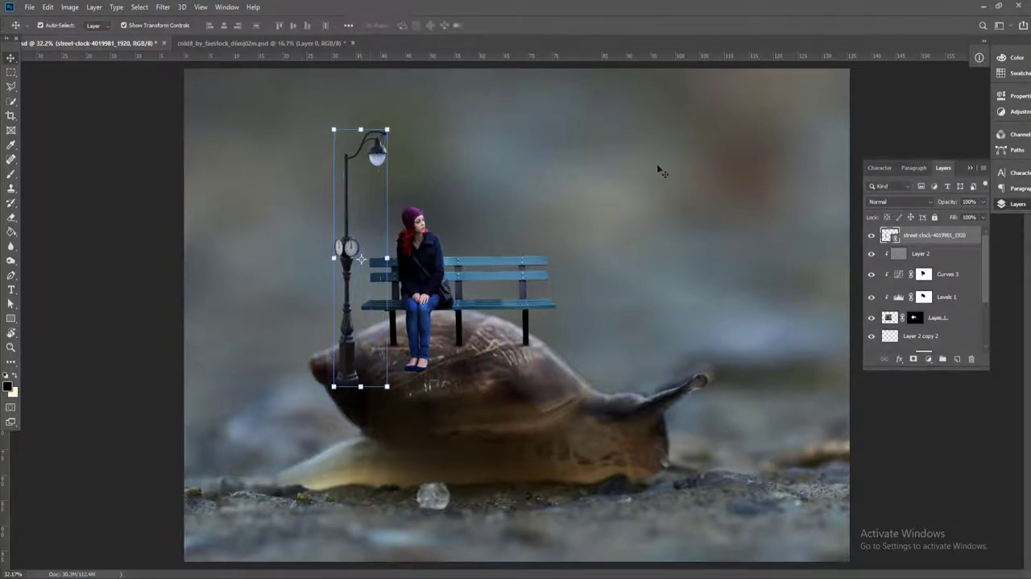
# Move the street-clock layer beneath Background copy and enlarge the street clock to about 88%
pyautogui.moveTo(932, 236); pyautogui.dragTo(933, 346)
pyautogui.scroll(3, 361, 259)
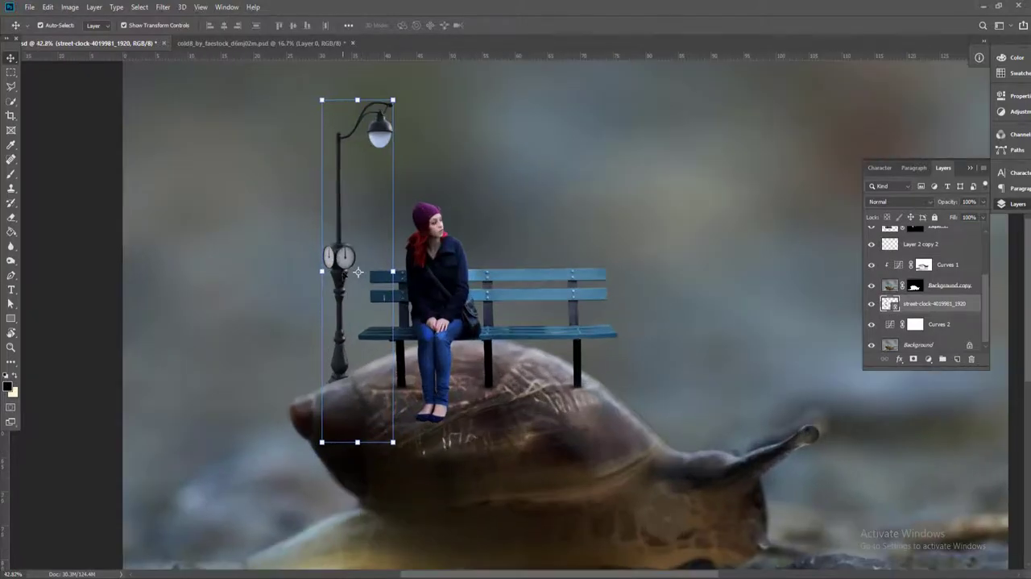
pyautogui.moveTo(342, 274)
pyautogui.mouseDown()
pyautogui.moveTo(346, 288)
pyautogui.moveTo(352, 274)
pyautogui.mouseUp()
pyautogui.moveTo(330, 111); pyautogui.dragTo(323, 77)
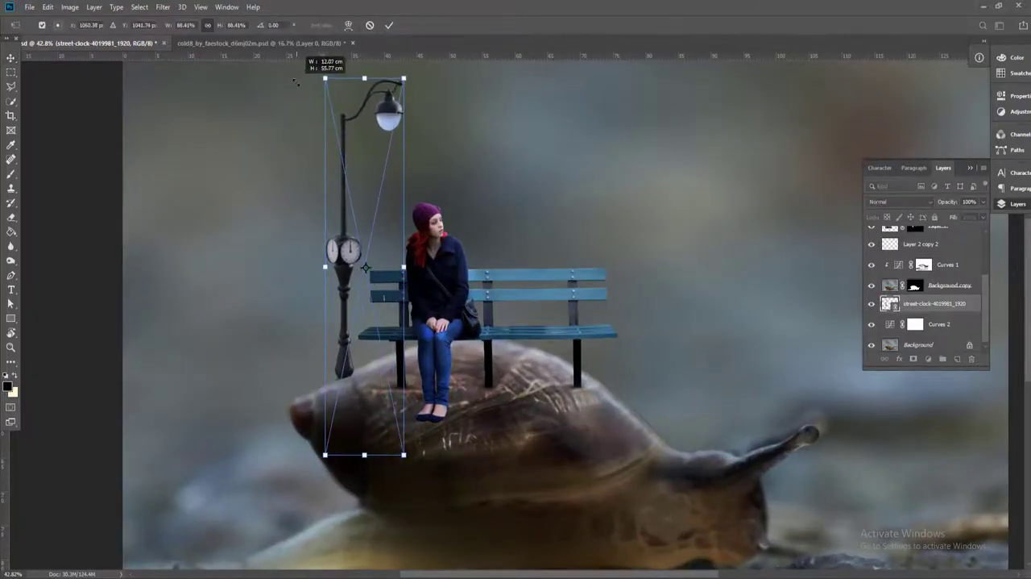
# Flip the street clock horizontally and position it behind the shell near the bench's right end
pyautogui.moveTo(402, 109); pyautogui.dragTo(433, 97)
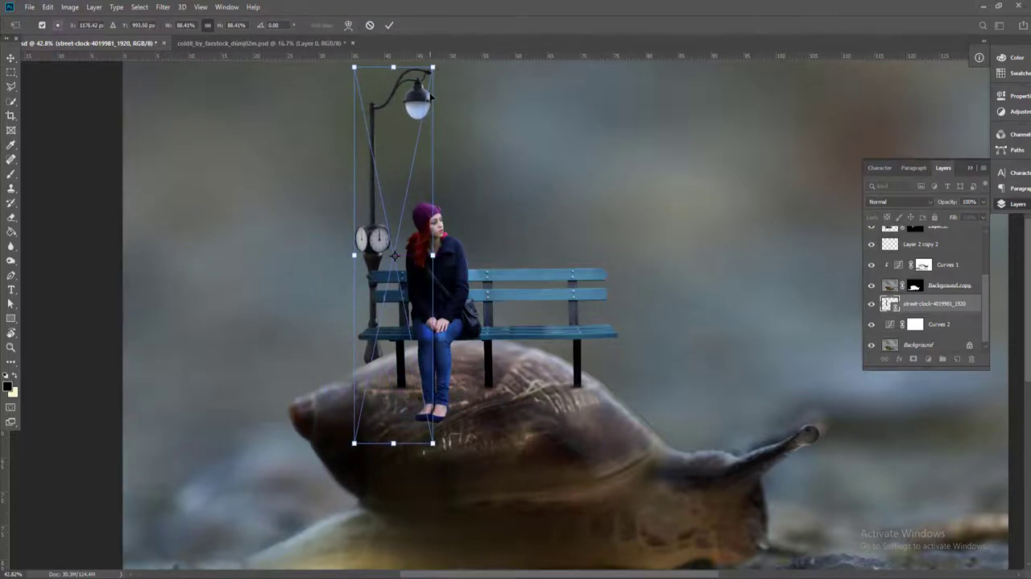
pyautogui.rightClick(470, 93)
pyautogui.click(495, 219)
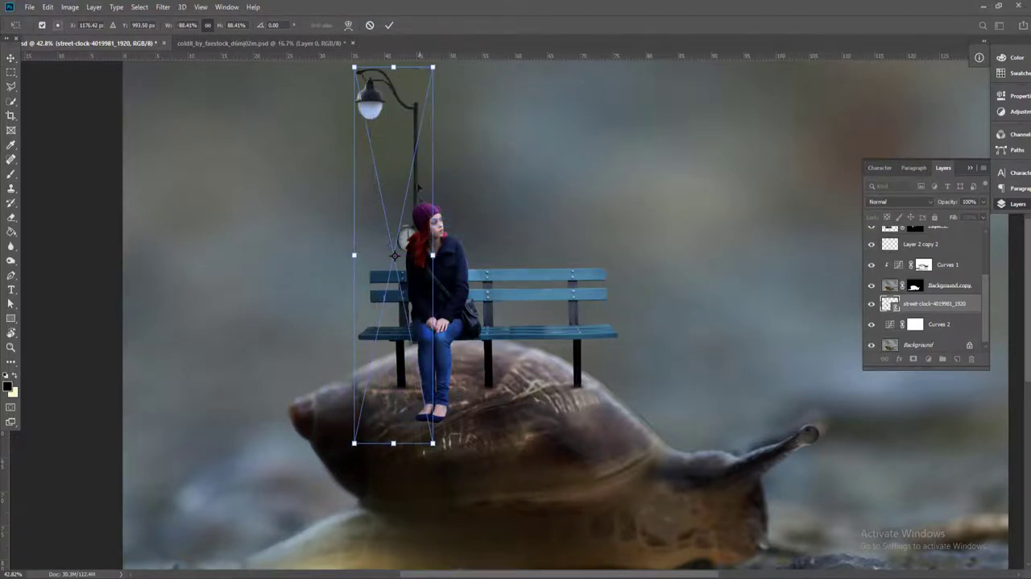
pyautogui.moveTo(474, 162); pyautogui.dragTo(695, 161)
pyautogui.press('Return')
# Choose the Dodge tool and rasterize the street-clock layer for direct retouching
pyautogui.scroll(5, 709, 182)
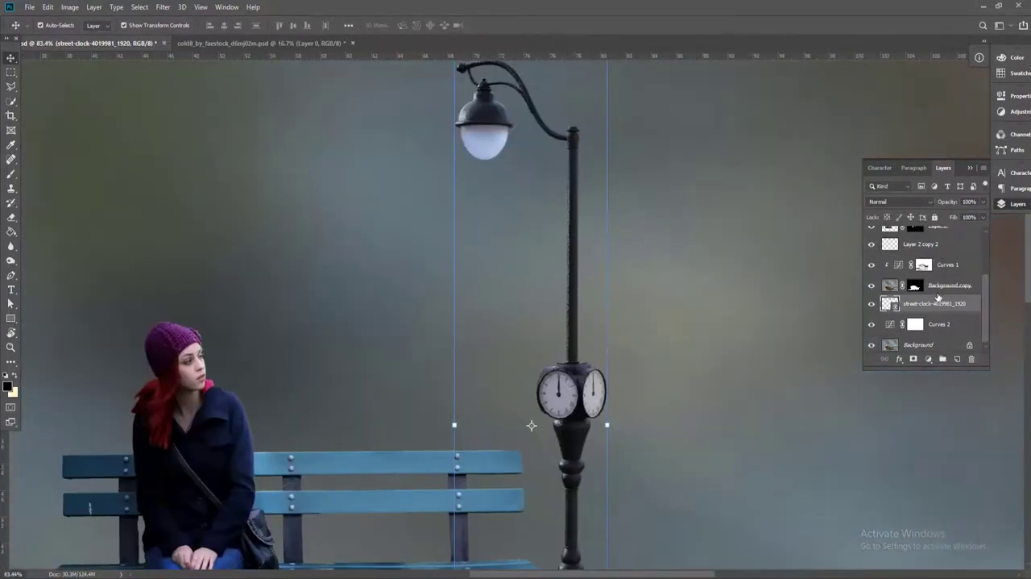
pyautogui.click(11, 260)
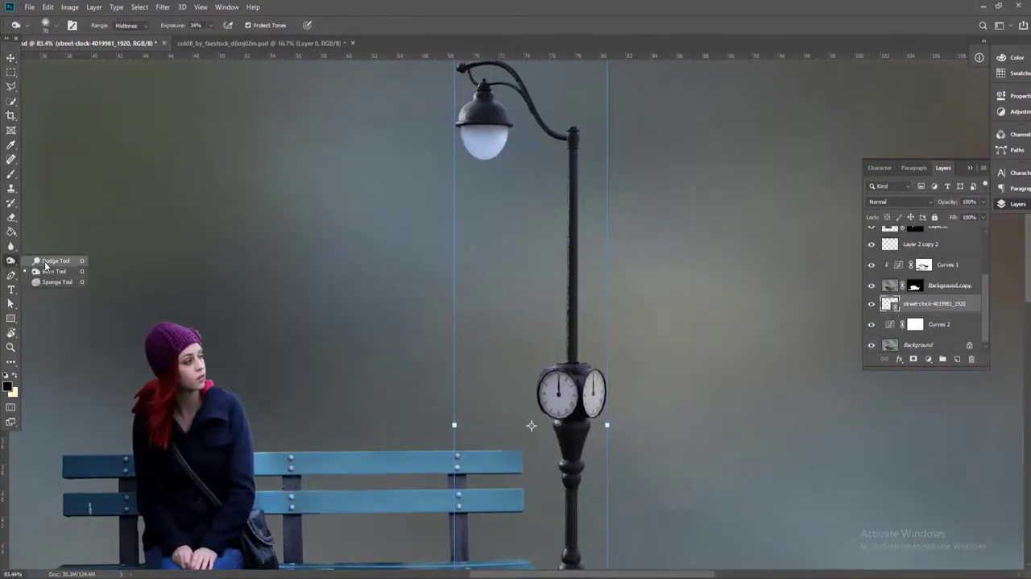
pyautogui.scroll(2, 578, 221)
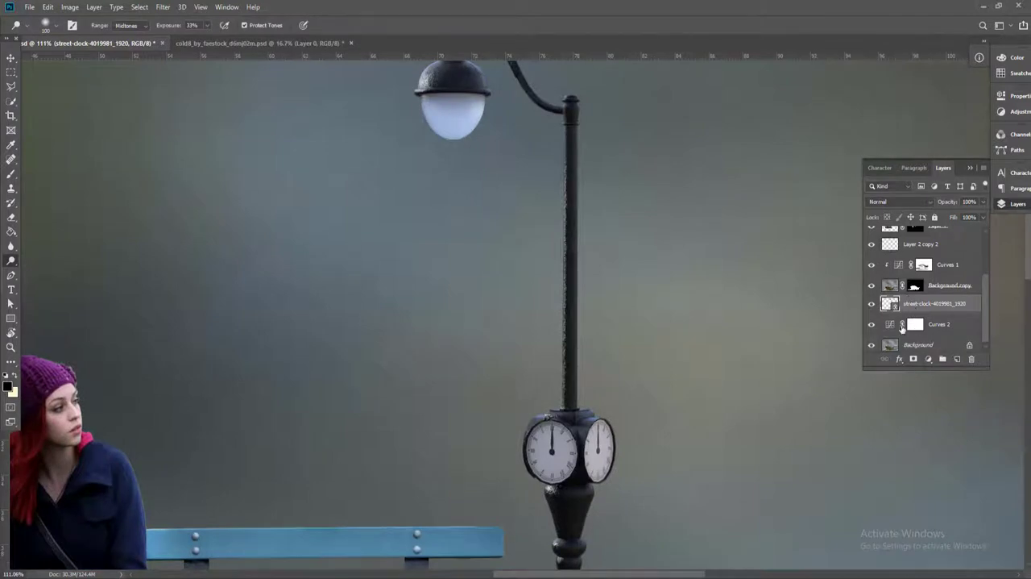
pyautogui.rightClick(904, 304)
pyautogui.click(818, 303)
# Dodge the left edge of the lamp post and the clock housing, using a 70 px brush
pyautogui.scroll(2, 540, 182)
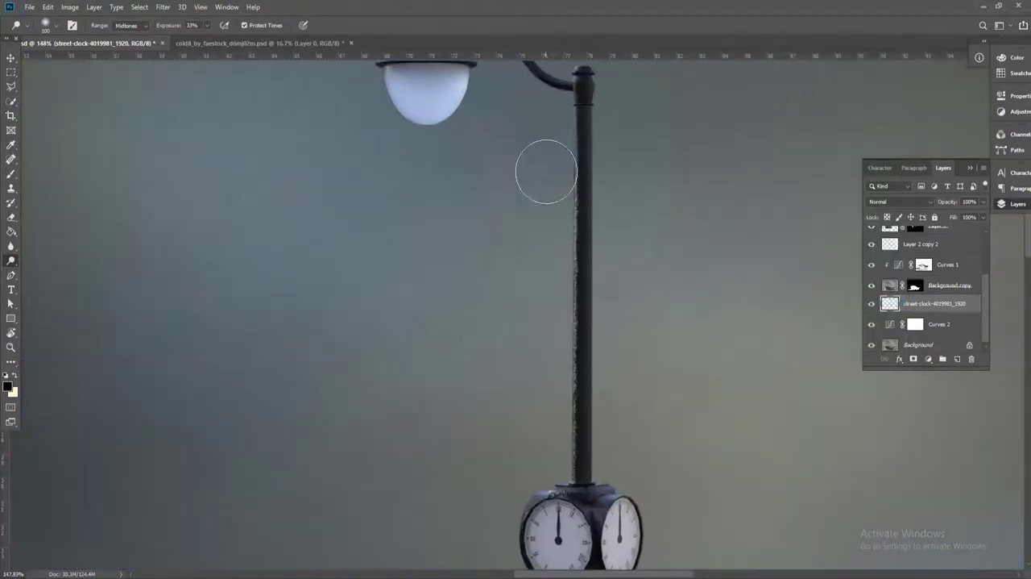
pyautogui.moveTo(553, 150); pyautogui.dragTo(555, 177)
pyautogui.press('[')
pyautogui.press('[')
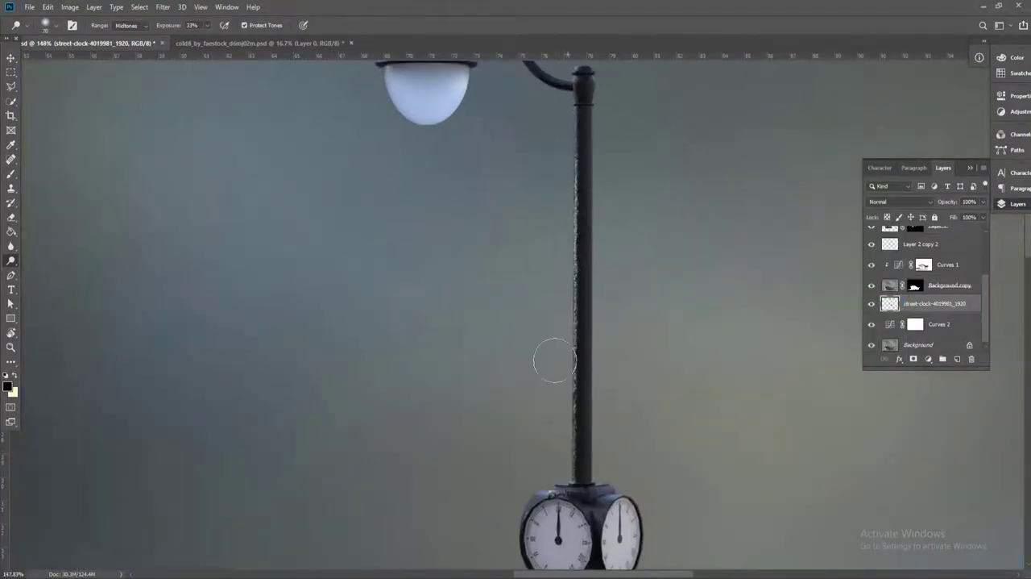
pyautogui.scroll(-3, 536, 495)
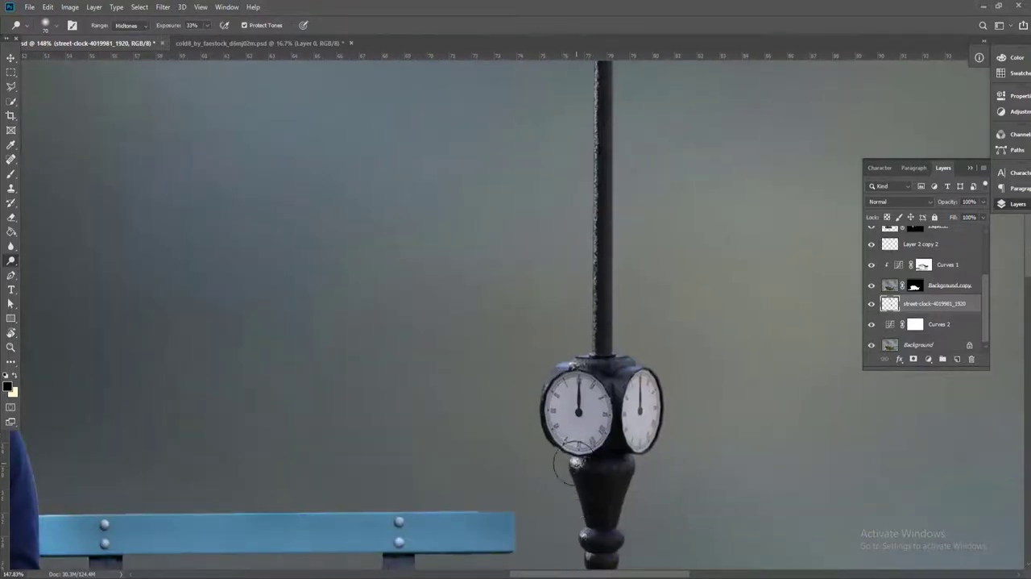
pyautogui.moveTo(563, 527); pyautogui.dragTo(568, 403)
pyautogui.moveTo(552, 447); pyautogui.dragTo(570, 548)
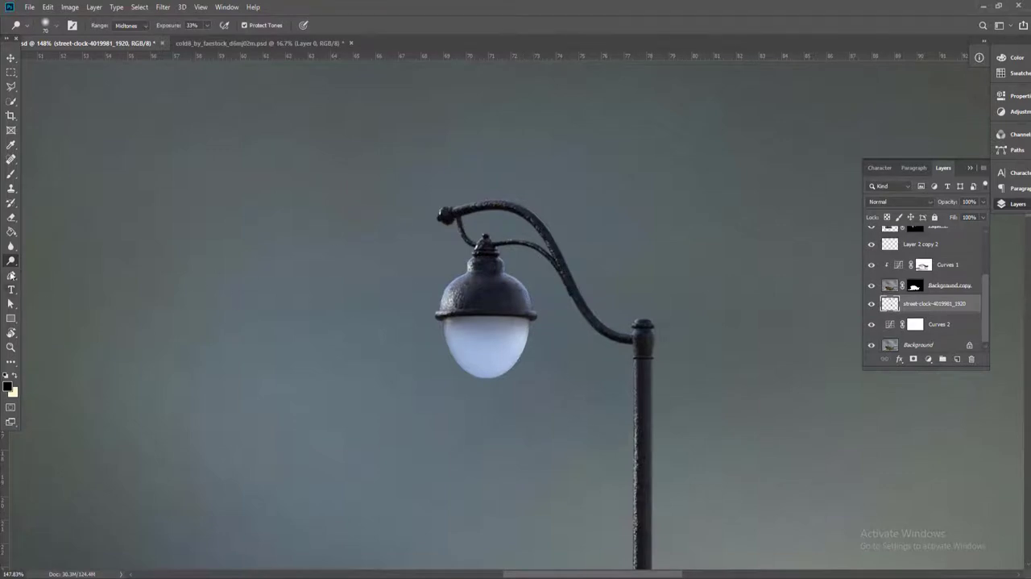
# Darken the right-hand side of the street clock with the Burn tool, from the lamp arm down the post to its base
pyautogui.rightClick(16, 264)
pyautogui.click(48, 271)
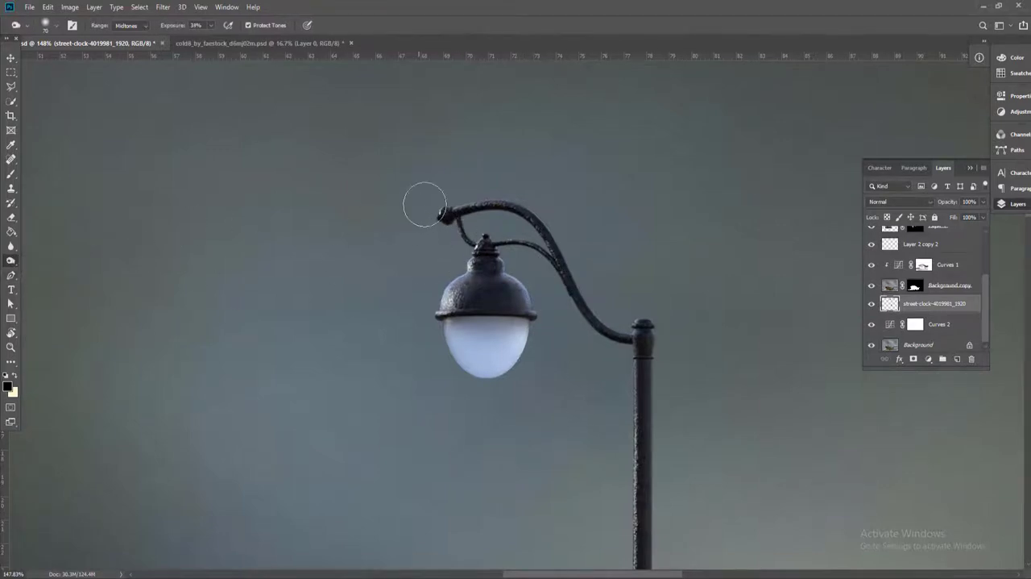
pyautogui.moveTo(672, 472); pyautogui.dragTo(665, 316)
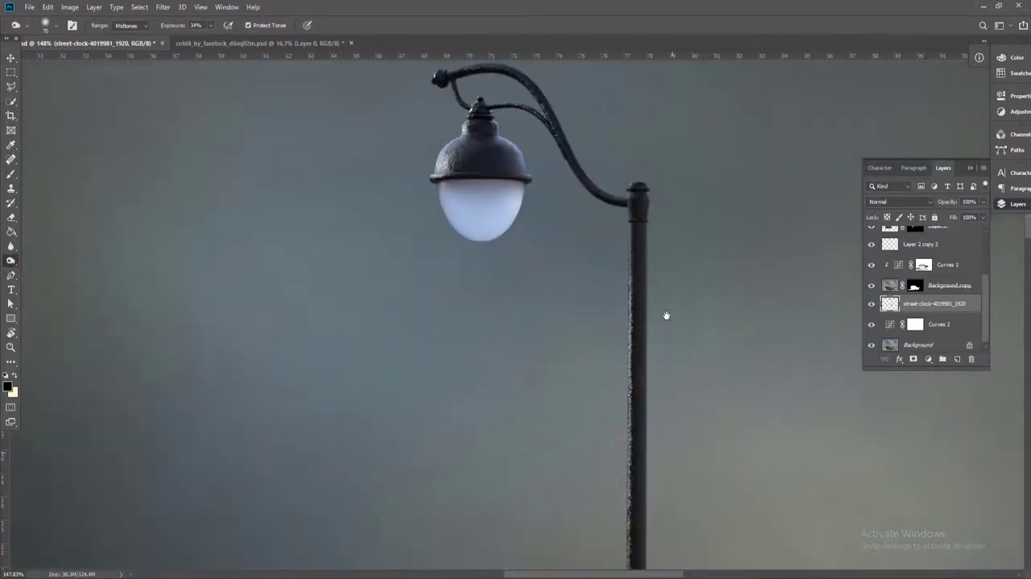
pyautogui.moveTo(641, 421); pyautogui.dragTo(644, 177)
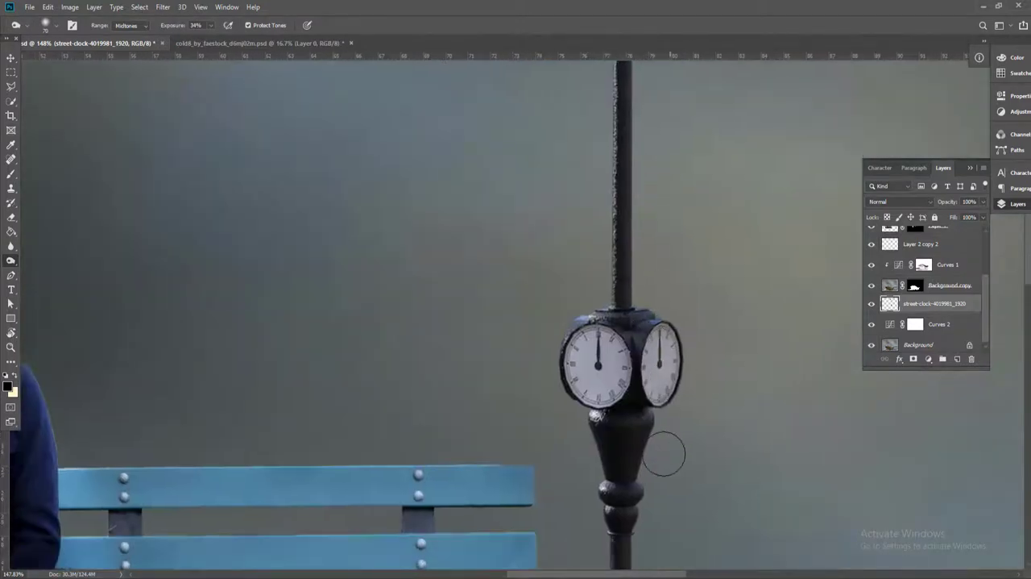
pyautogui.moveTo(638, 472); pyautogui.dragTo(651, 288)
pyautogui.moveTo(651, 501); pyautogui.dragTo(642, 218)
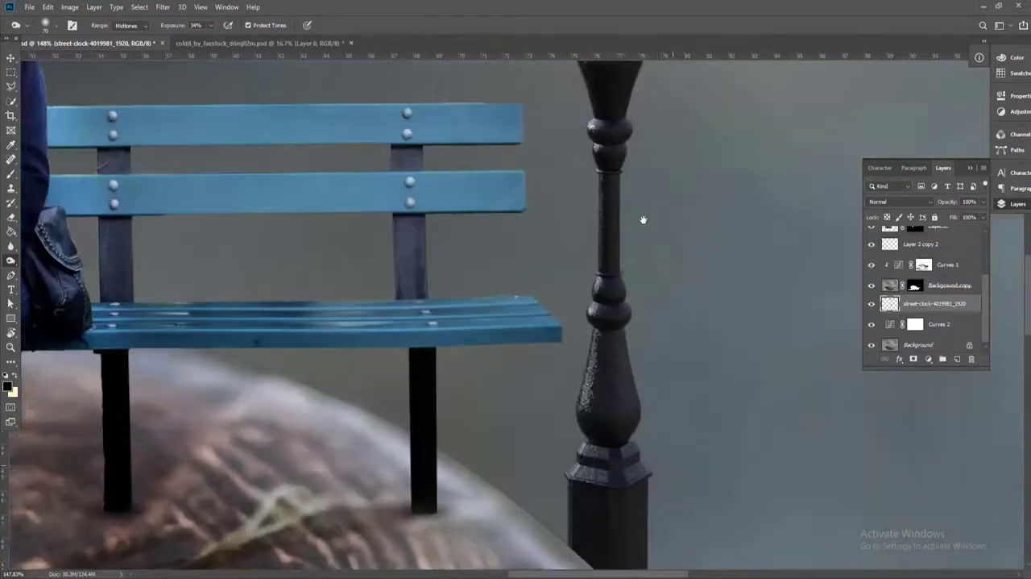
pyautogui.moveTo(635, 408); pyautogui.dragTo(649, 190)
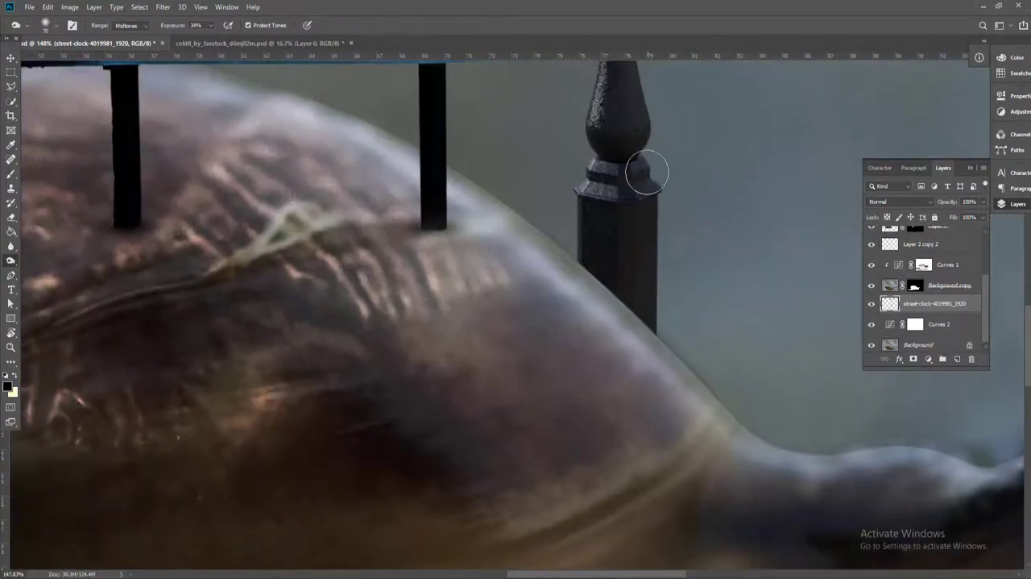
pyautogui.moveTo(645, 71); pyautogui.dragTo(642, 288)
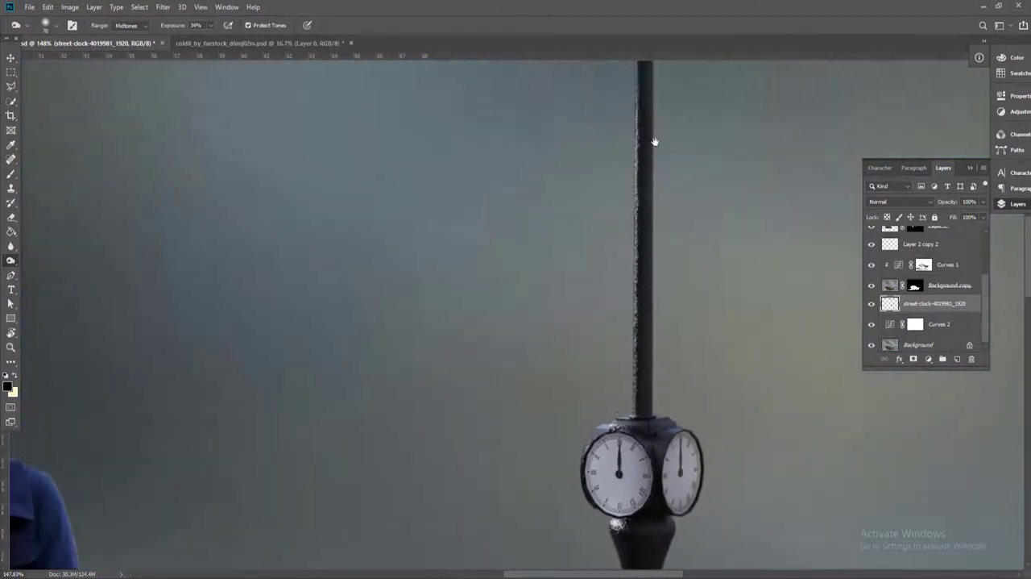
pyautogui.moveTo(638, 96); pyautogui.dragTo(668, 495)
pyautogui.moveTo(681, 335); pyautogui.dragTo(615, 288)
pyautogui.scroll(-14, 576, 372)
pyautogui.moveTo(597, 418); pyautogui.dragTo(576, 153)
pyautogui.scroll(3, 573, 337)
pyautogui.scroll(2, 573, 337)
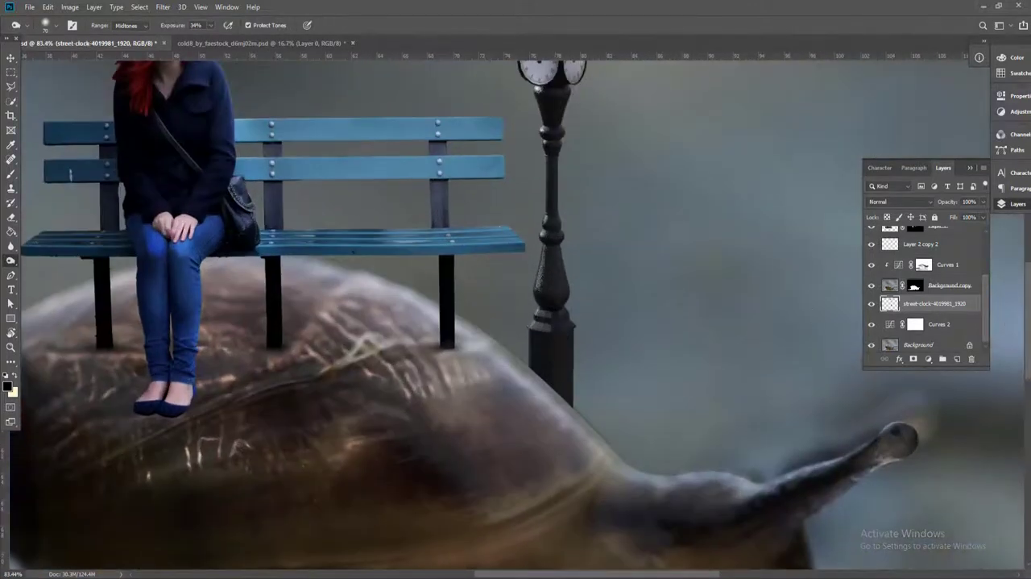
pyautogui.click(957, 359)
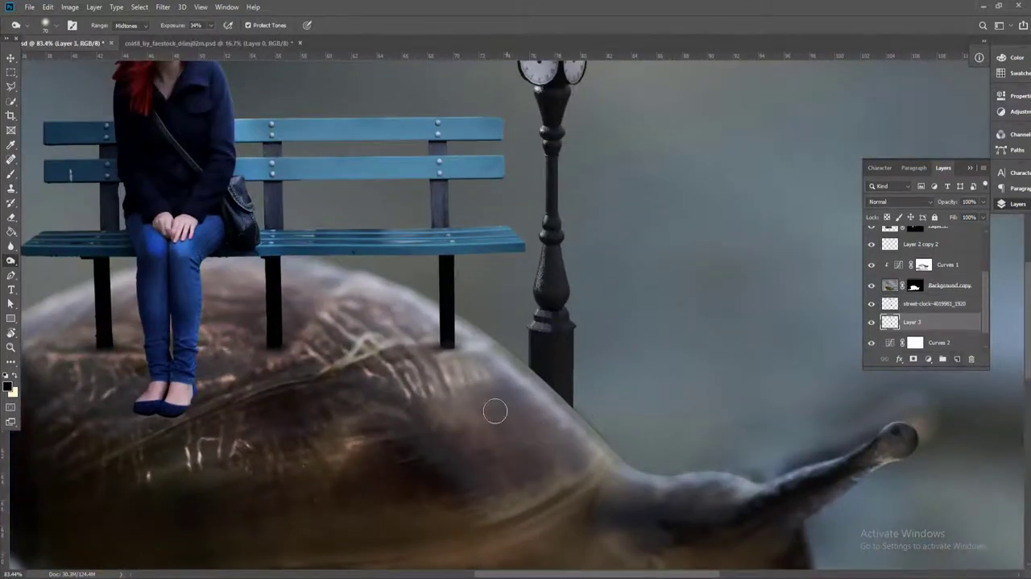
pyautogui.press('c')
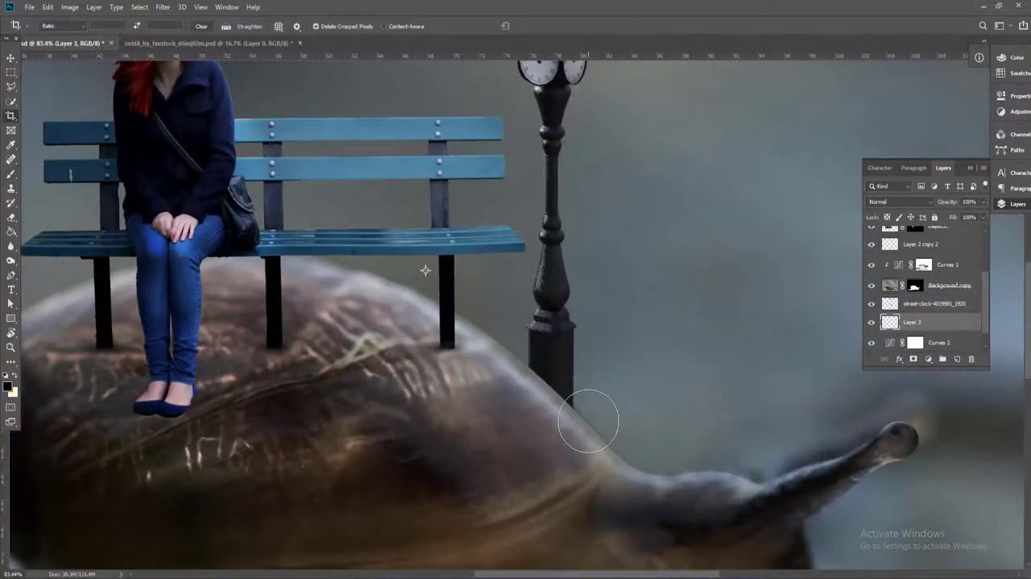
pyautogui.hotkey('ctrl', 'shift', ']')
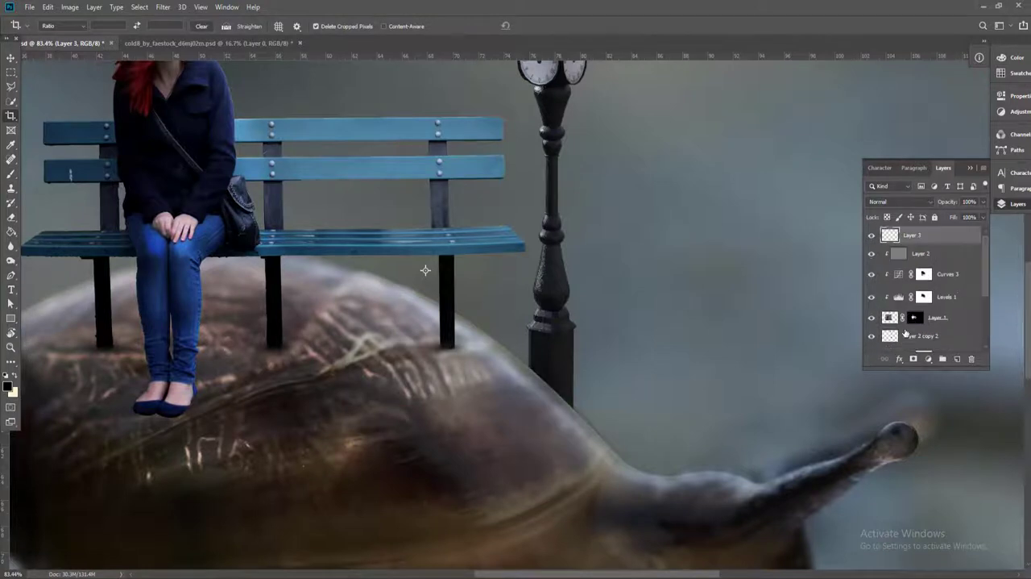
pyautogui.hotkey('ctrl', 'shift', '[')
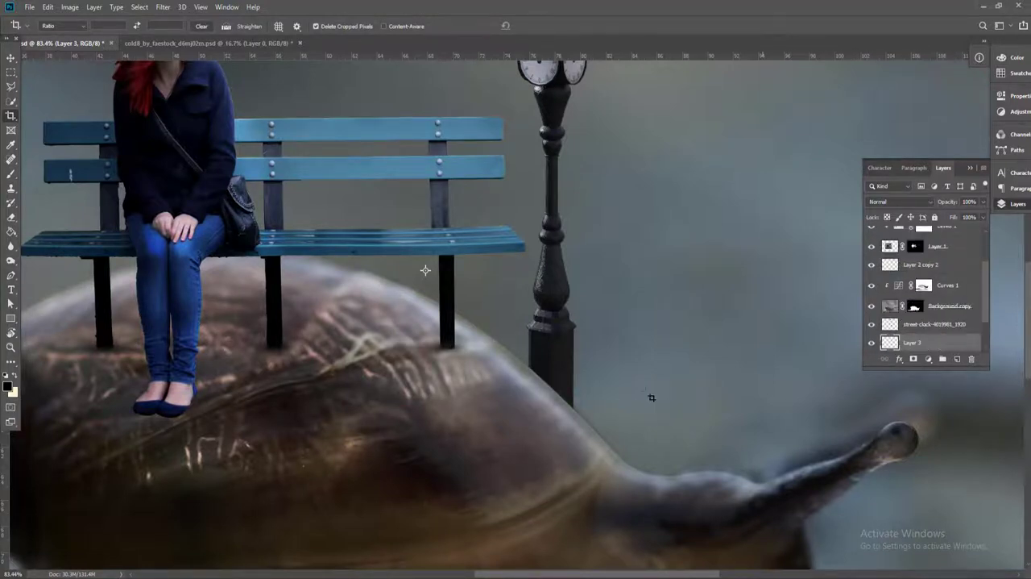
pyautogui.scroll(-4, 610, 374)
pyautogui.scroll(1, 573, 348)
# Add a new layer above the street clock and paint a soft black shadow where the post's base meets the shell
pyautogui.press('v')
pyautogui.click(572, 347)
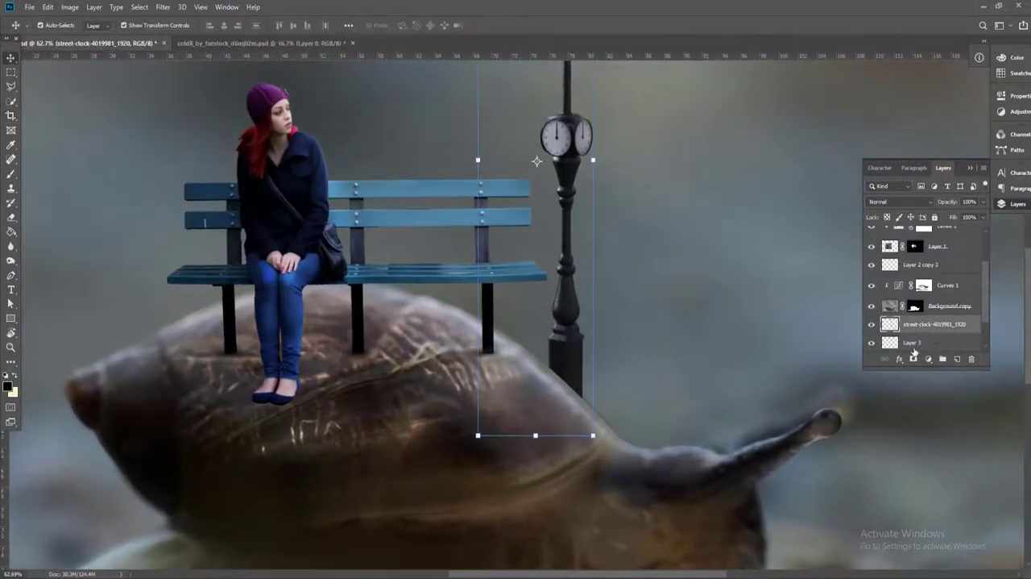
pyautogui.click(956, 359)
pyautogui.press('b')
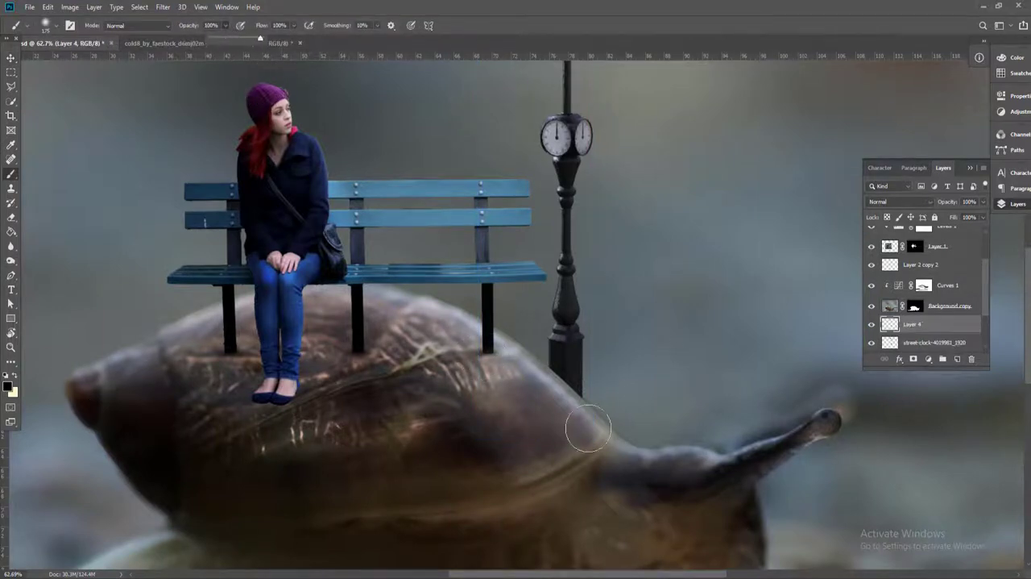
pyautogui.moveTo(588, 429)
pyautogui.mouseDown()
pyautogui.moveTo(570, 380)
pyautogui.moveTo(582, 407)
pyautogui.mouseUp()
pyautogui.press('v')
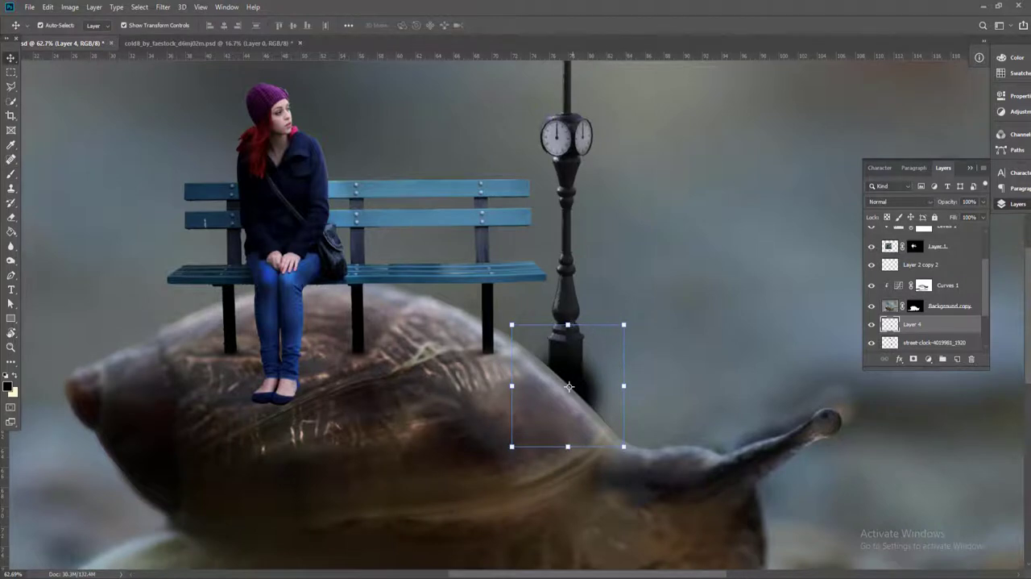
# Pull the shadow's upper right corner inward so it narrows toward the post's base, and lower the shadow layer's fill
pyautogui.hotkey('ctrl', 't')
pyautogui.moveTo(625, 324); pyautogui.dragTo(581, 324)
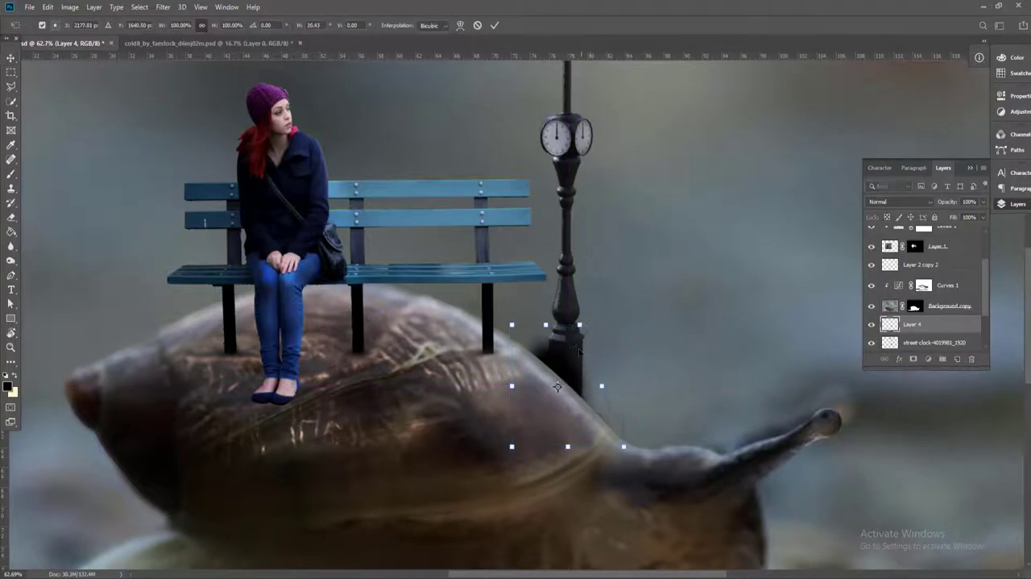
pyautogui.press('Return')
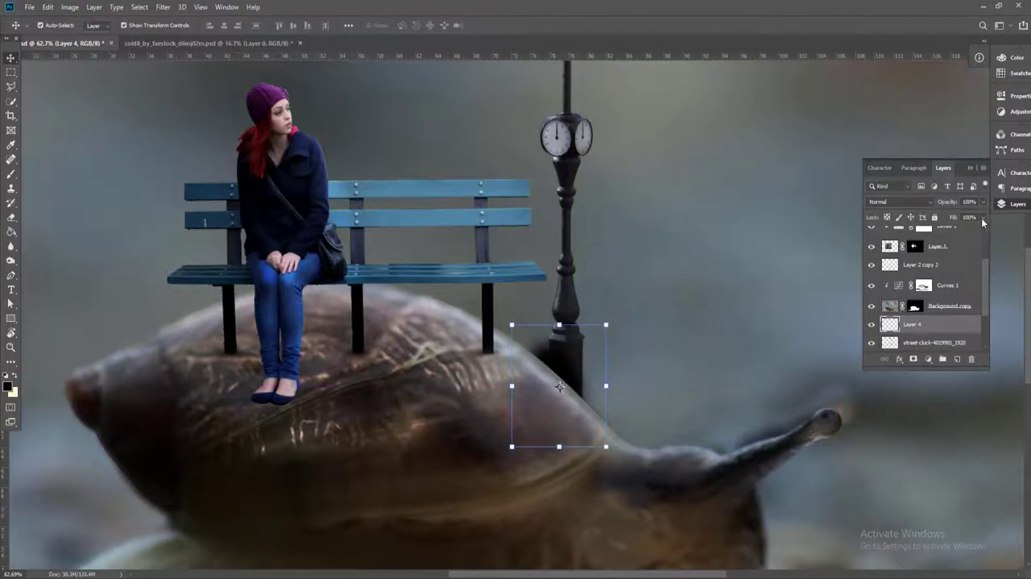
pyautogui.moveTo(968, 217); pyautogui.dragTo(957, 217)
pyautogui.click(670, 264)
pyautogui.scroll(-7, 636, 303)
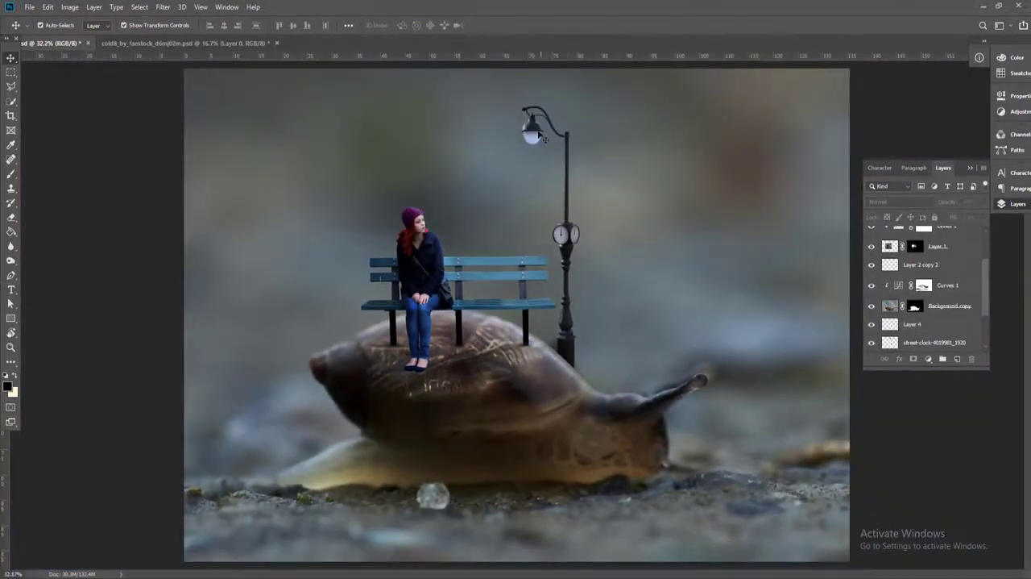
# Add a new layer beneath the street clock and set the brush's foreground color to pure white
pyautogui.click(545, 139)
pyautogui.click(958, 359)
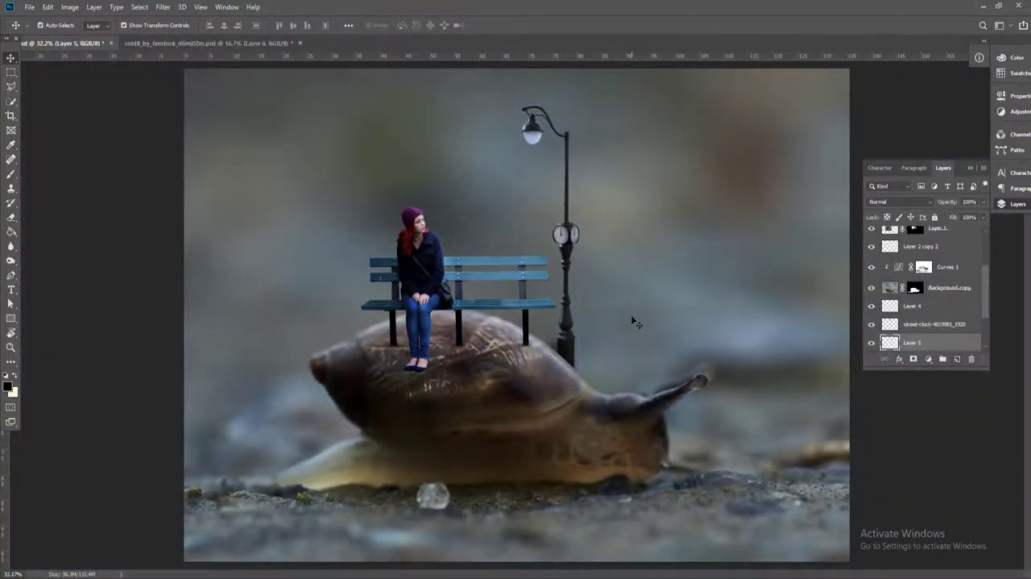
pyautogui.press('b')
pyautogui.scroll(2, 509, 145)
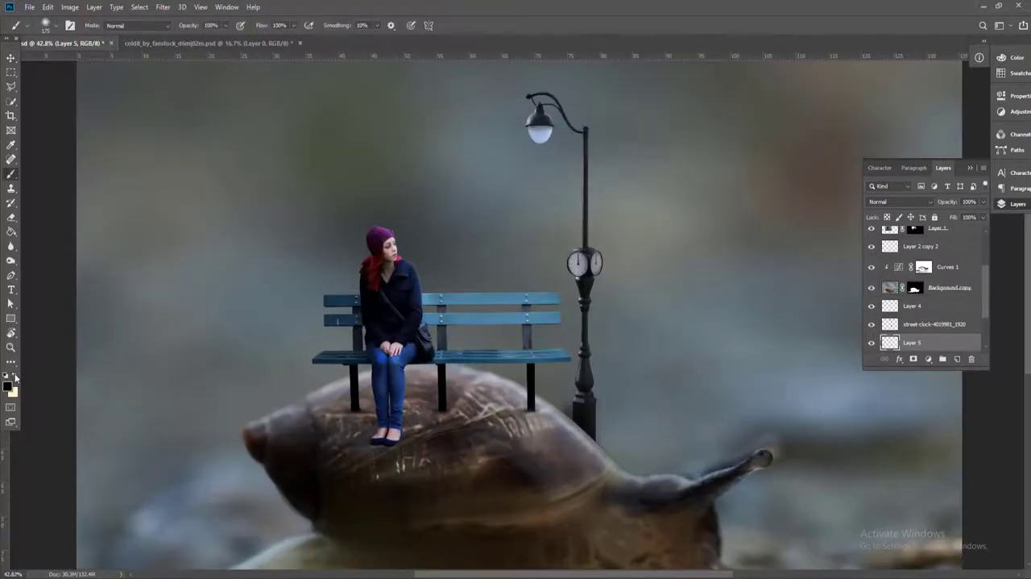
pyautogui.click(14, 377)
pyautogui.click(8, 386)
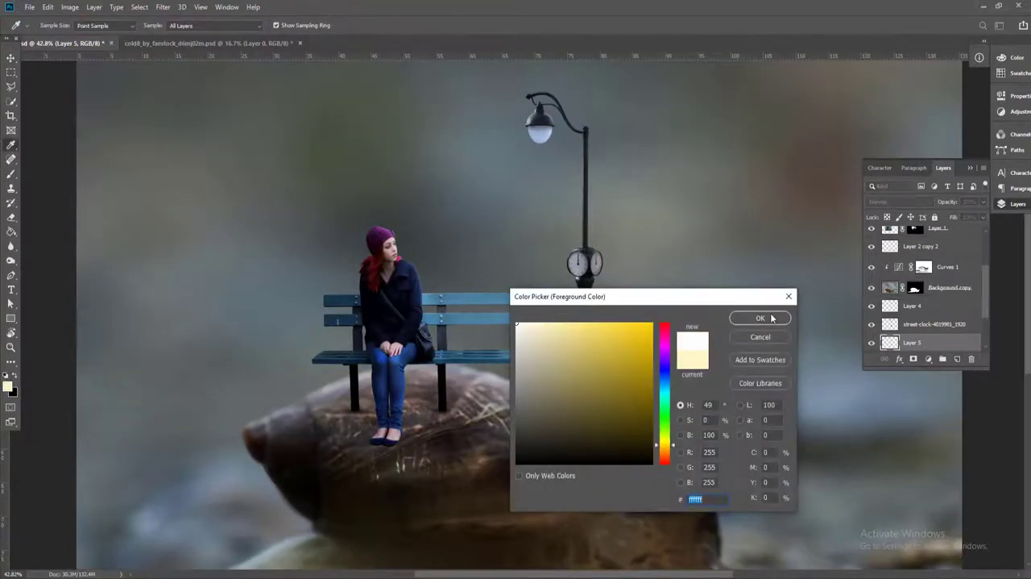
pyautogui.click(760, 318)
# Paint a soft white glow around the lamp with a brush of about 500 px and raise its layer above the street clock
pyautogui.press(']')
pyautogui.press(']')
pyautogui.press(']')
pyautogui.press(']')
pyautogui.press(']')
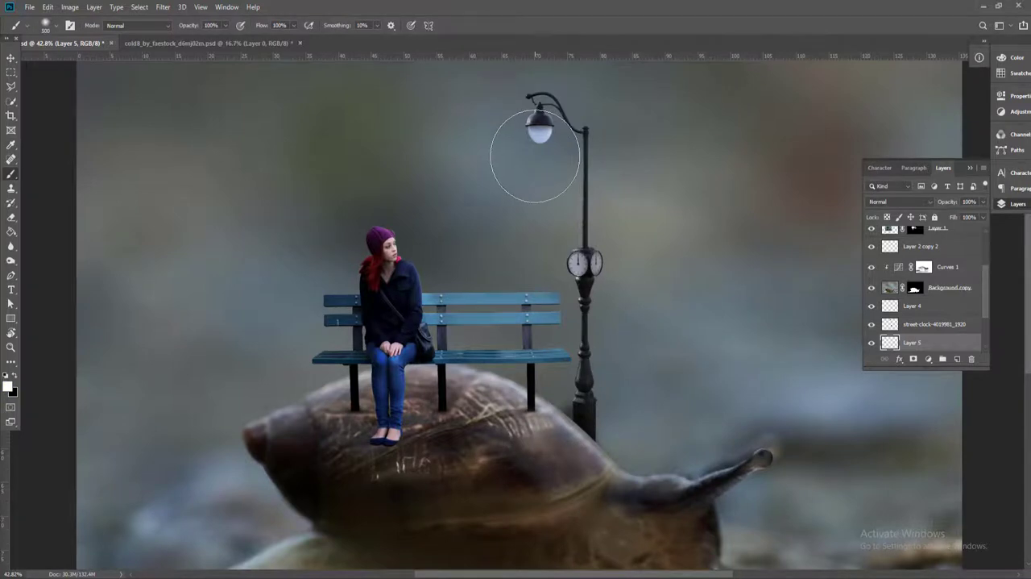
pyautogui.click(536, 149)
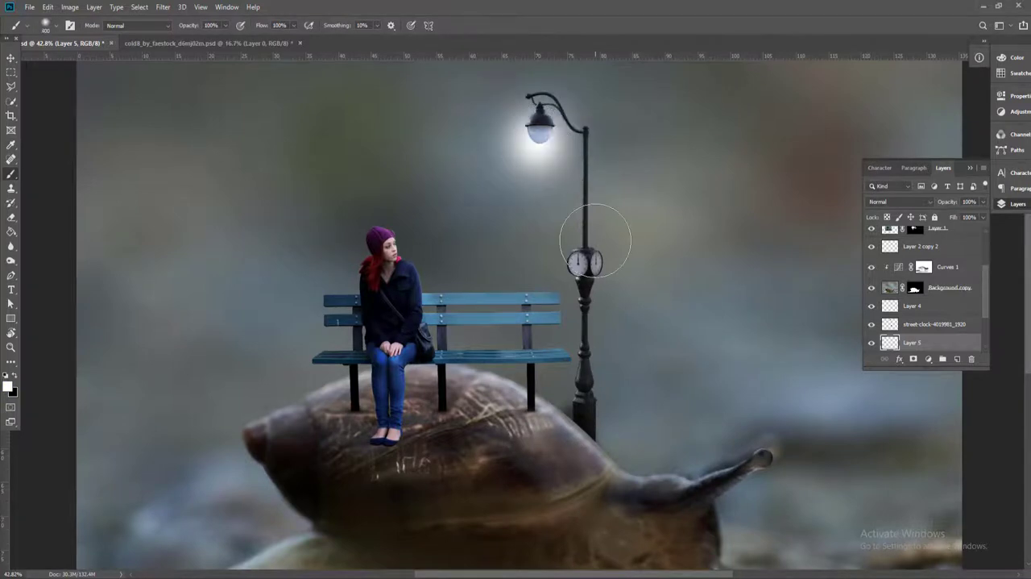
pyautogui.press('c')
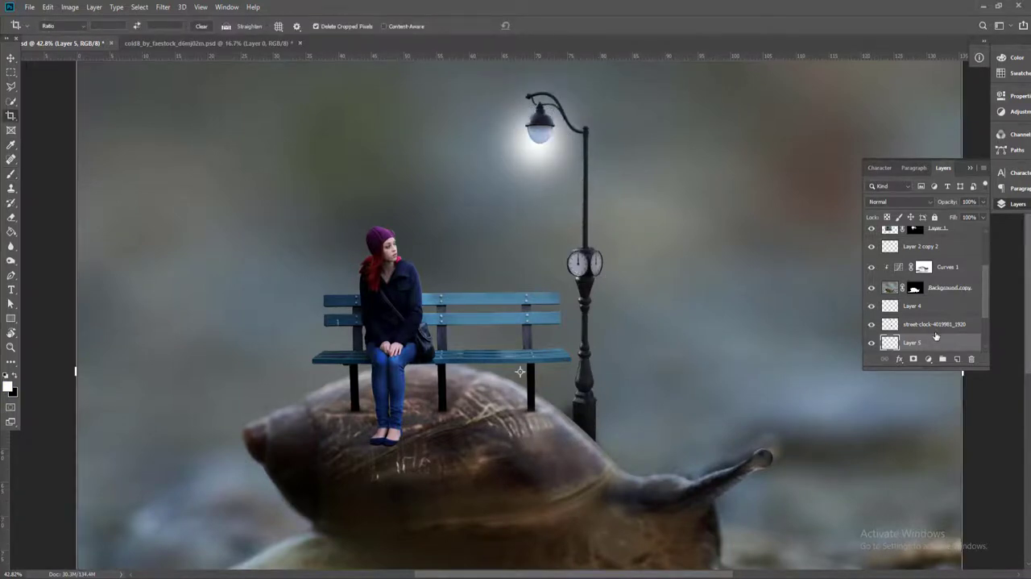
pyautogui.hotkey('ctrl', ']')
# Add another new layer and place it directly above the white glow layer
pyautogui.scroll(6, 565, 161)
pyautogui.click(11, 59)
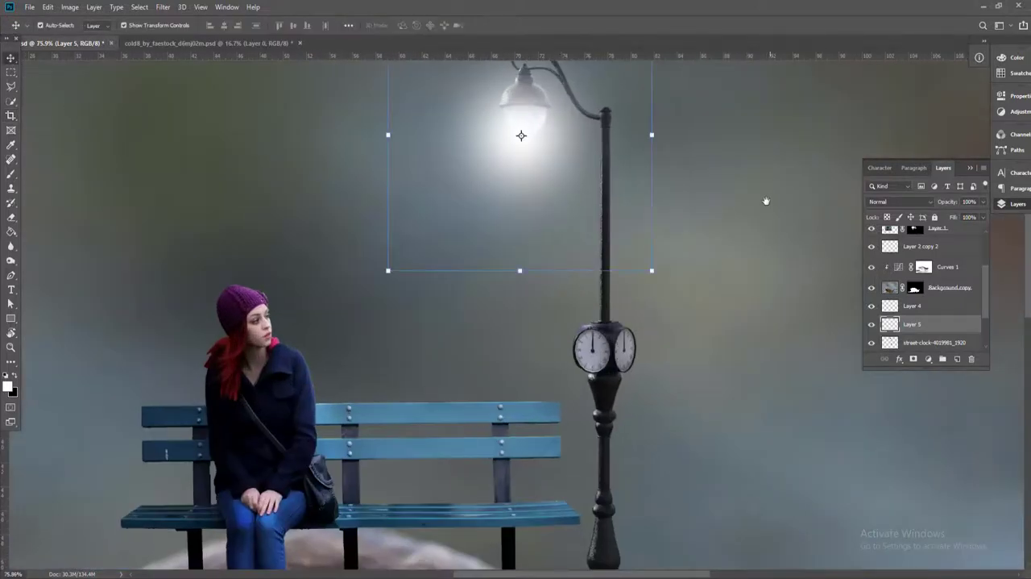
pyautogui.moveTo(766, 201); pyautogui.dragTo(752, 325)
pyautogui.keyDown('ctrl'); pyautogui.click(957, 360); pyautogui.keyUp('ctrl')
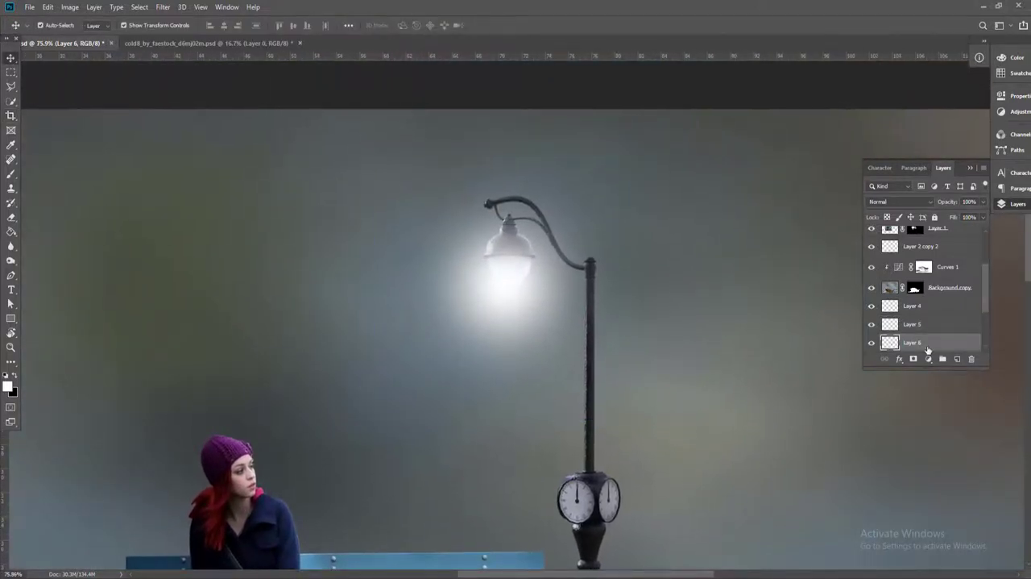
pyautogui.hotkey('ctrl', ']')
pyautogui.press('b')
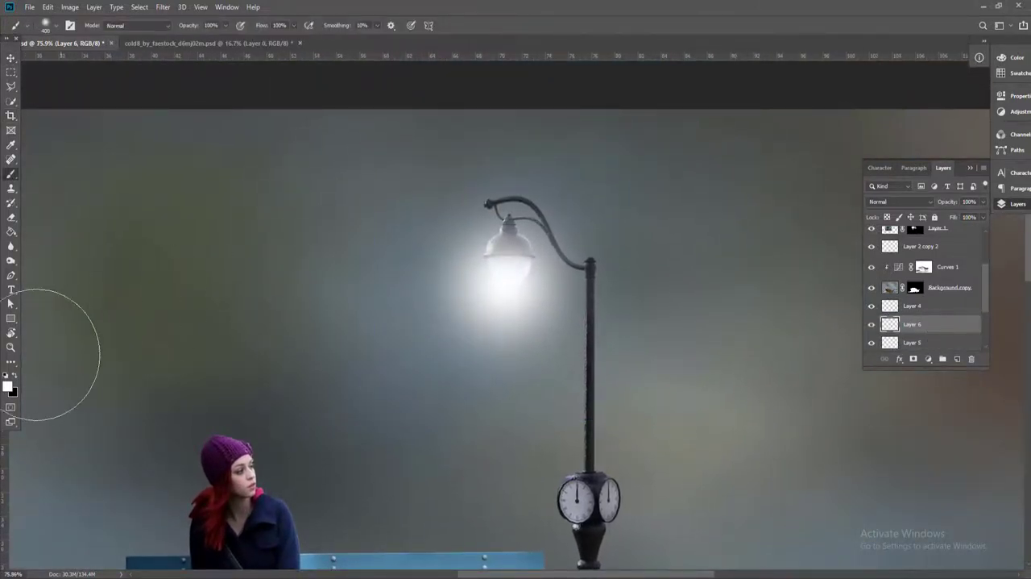
# Set the foreground color to #fffae5 and paint a smaller warm glow over the lamp bulb with a 175 px brush
pyautogui.press('i')
pyautogui.click(9, 388)
pyautogui.click(530, 321)
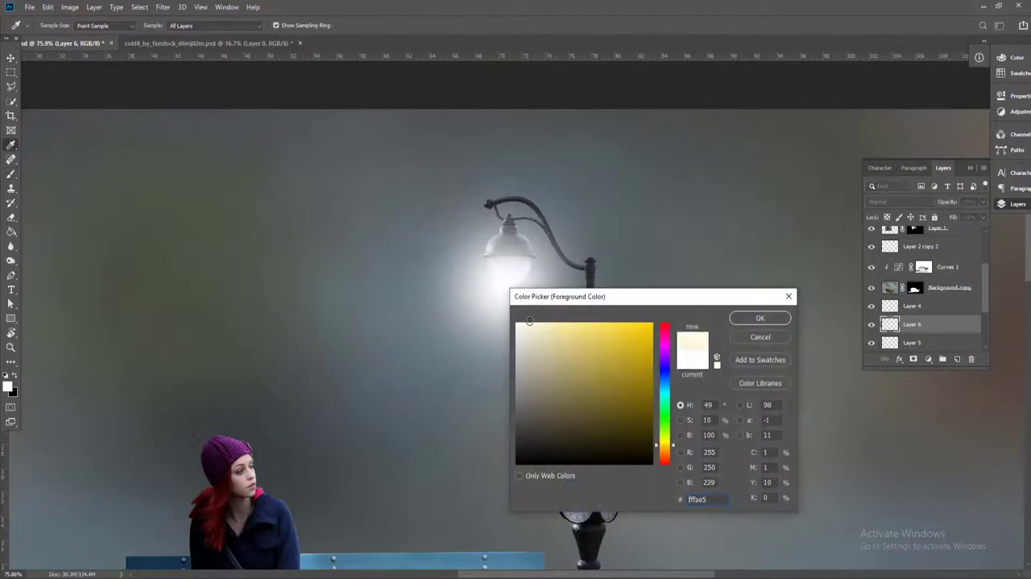
pyautogui.click(760, 318)
pyautogui.press('b')
pyautogui.click(503, 278)
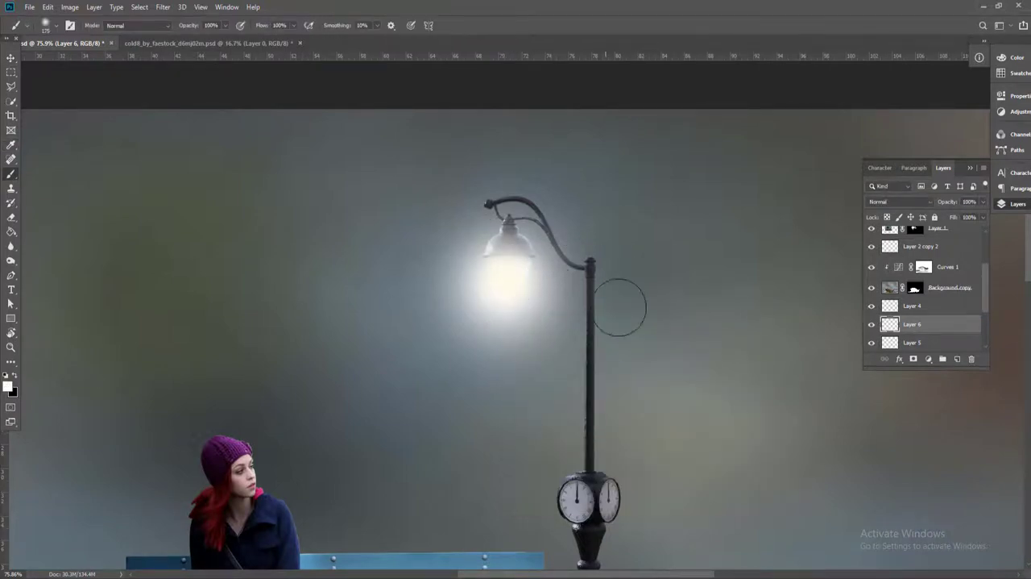
pyautogui.press('v')
# Select both lamp glow layers and lower their opacity to about 70%
pyautogui.keyDown('shift'); pyautogui.click(926, 332); pyautogui.keyUp('shift')
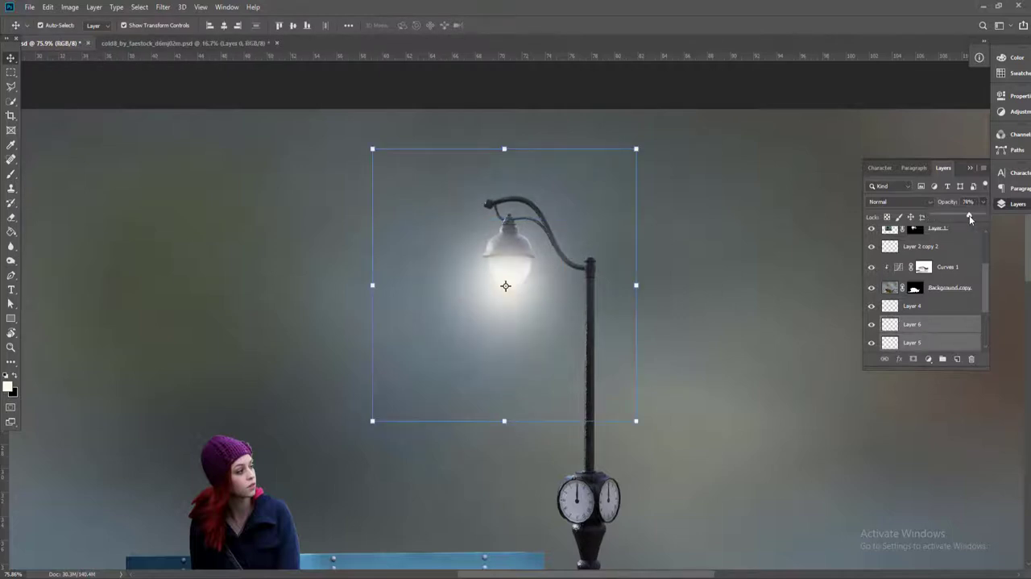
pyautogui.moveTo(968, 215); pyautogui.dragTo(965, 215)
pyautogui.click(773, 301)
pyautogui.scroll(-8, 628, 303)
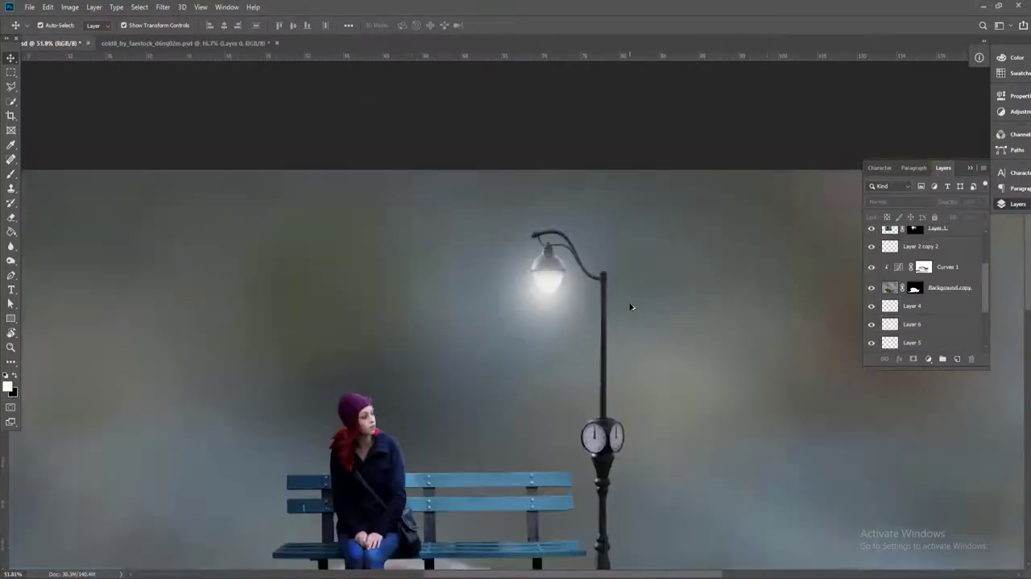
pyautogui.scroll(6, 592, 325)
pyautogui.moveTo(591, 325); pyautogui.dragTo(610, 247)
pyautogui.scroll(-4, 610, 247)
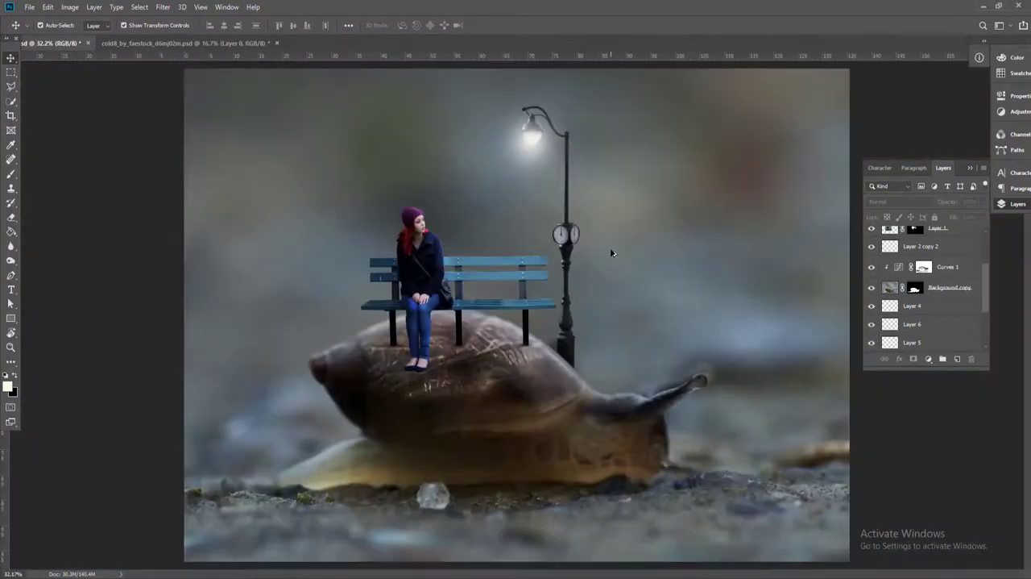
# Add a new layer and paint a large #ffffff glow around the lamp with a soft brush of about 1400 px
pyautogui.moveTo(737, 200); pyautogui.dragTo(731, 255)
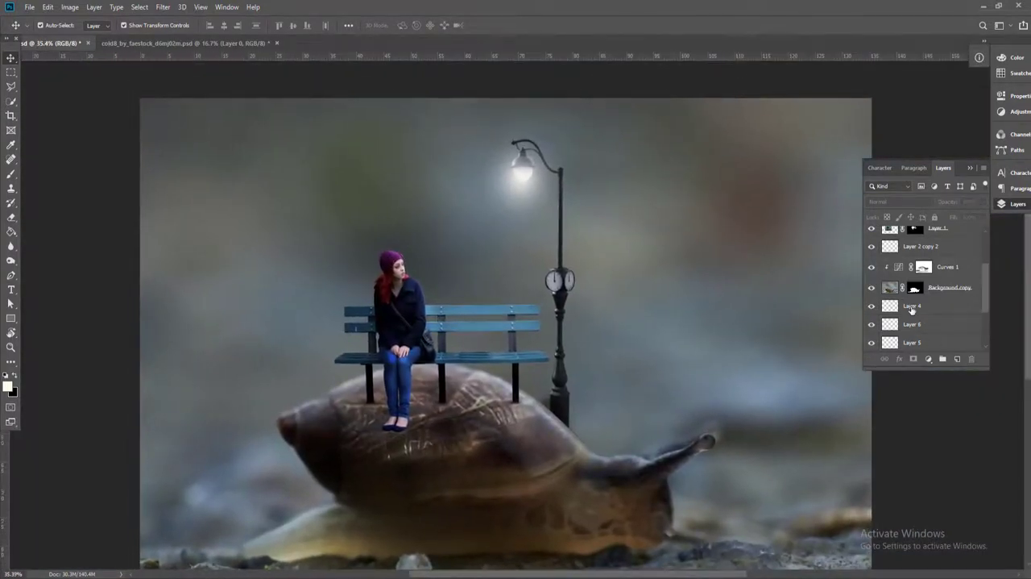
pyautogui.click(522, 174)
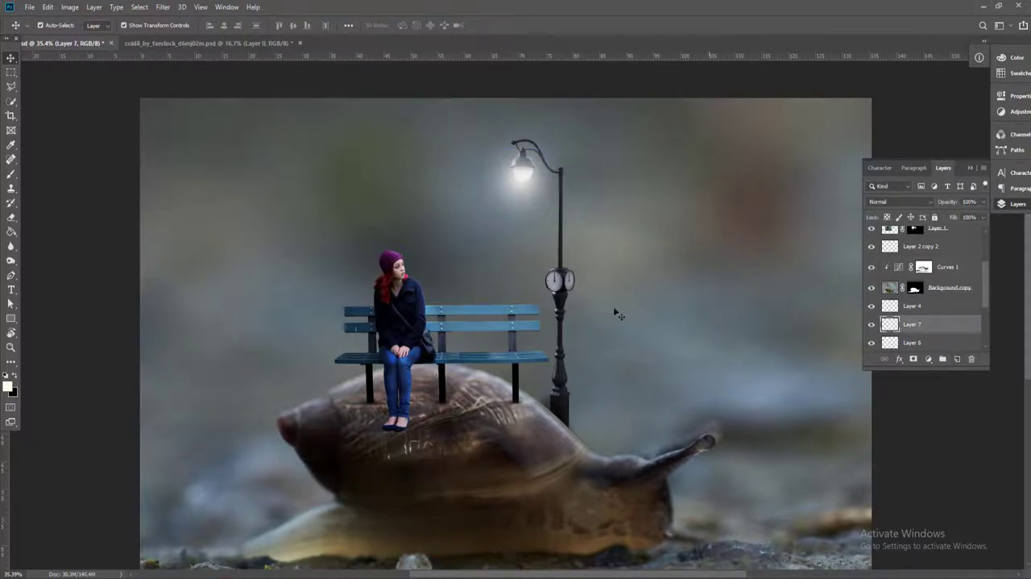
pyautogui.press('b')
pyautogui.click(8, 386)
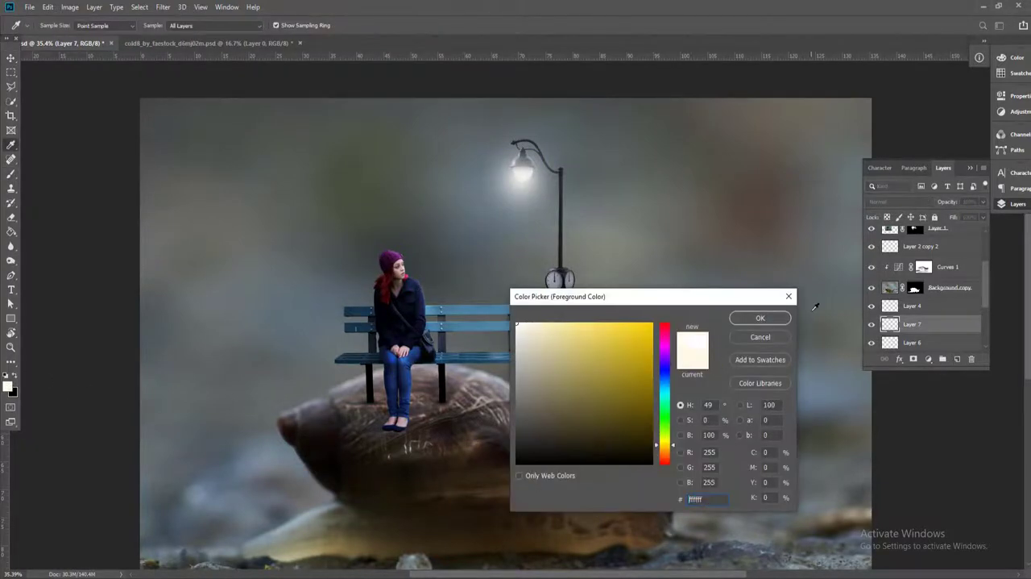
pyautogui.click(774, 319)
pyautogui.press(']')
pyautogui.press(']')
pyautogui.press(']')
pyautogui.press(']')
pyautogui.press(']')
pyautogui.press(']')
pyautogui.press(']')
pyautogui.press(']')
pyautogui.press(']')
pyautogui.press(']')
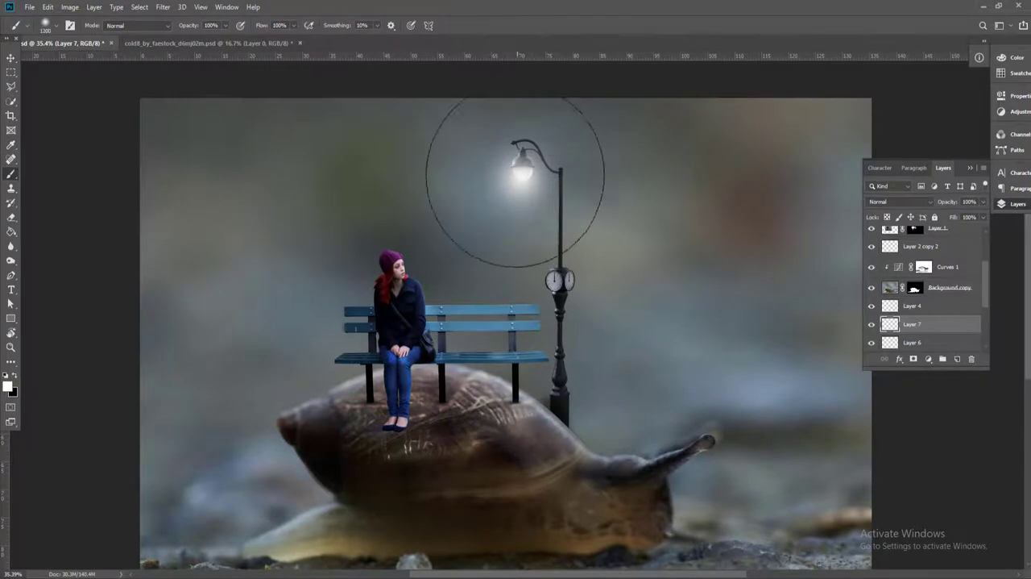
pyautogui.click(528, 154)
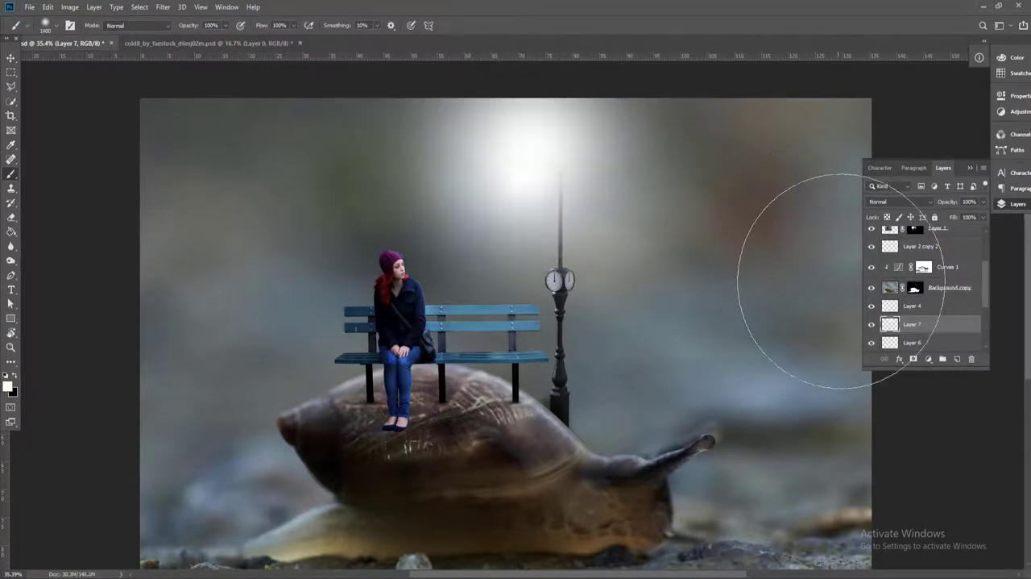
# Lower the large glow layer's opacity to 27% and move it below the street clock and Layer 3
pyautogui.press('v')
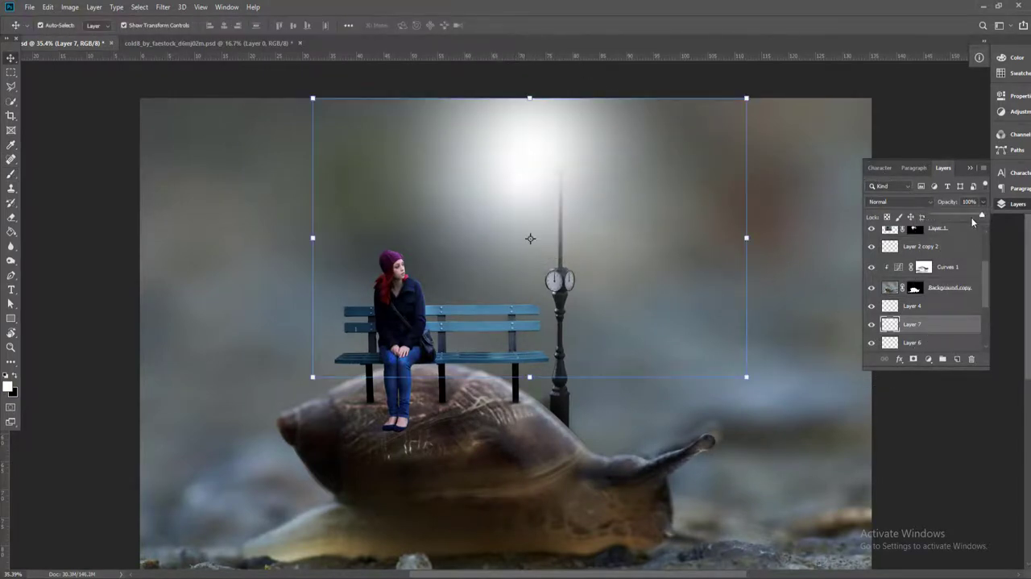
pyautogui.moveTo(961, 215); pyautogui.dragTo(946, 214)
pyautogui.hotkey('ctrl', '[')
pyautogui.hotkey('ctrl', '[')
pyautogui.hotkey('ctrl', '[')
pyautogui.hotkey('ctrl', '[')
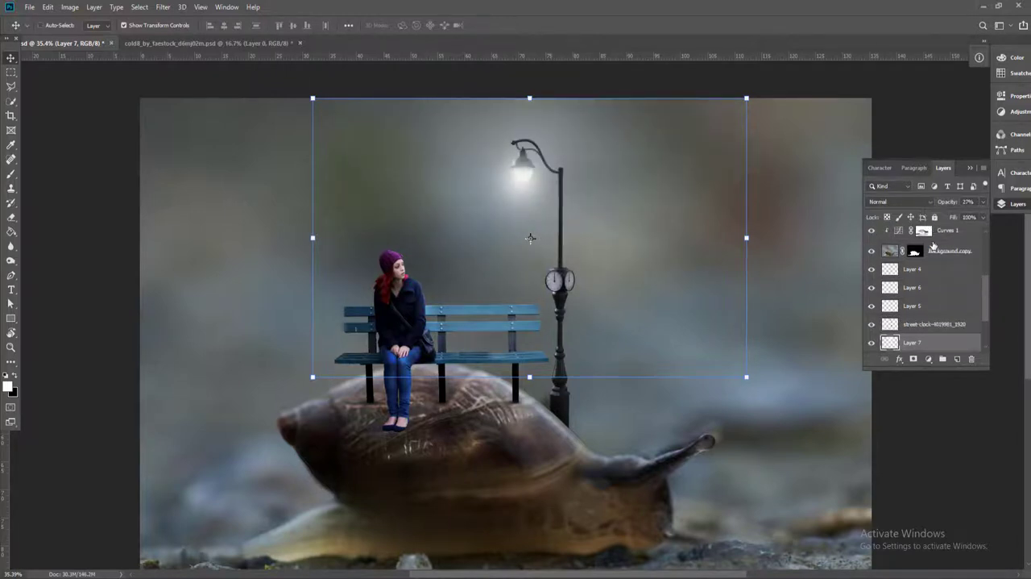
# Add a gradient fill layer directly above Curves 2 using the Black, White preset
pyautogui.scroll(-2, 935, 306)
pyautogui.click(938, 345)
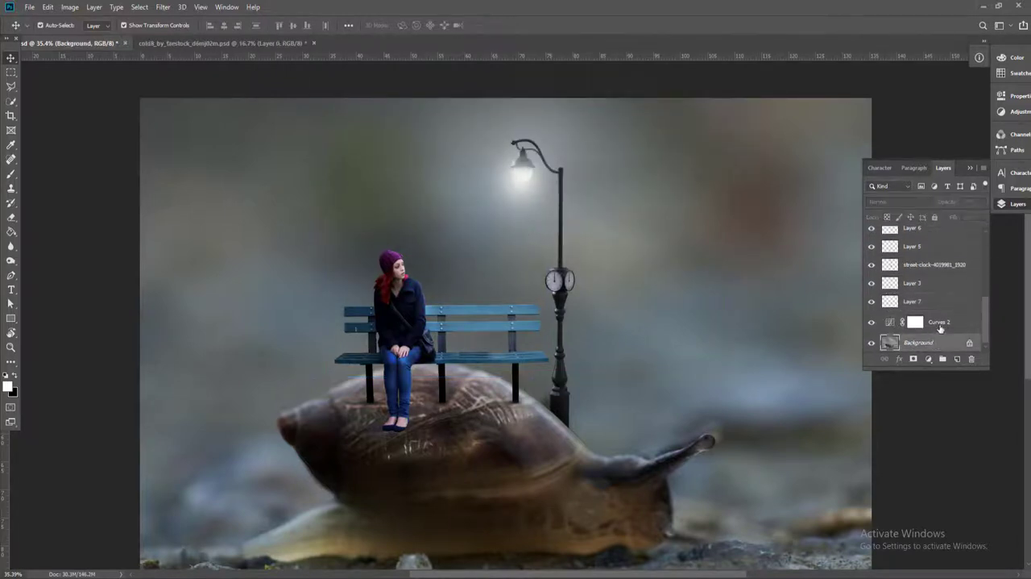
pyautogui.click(946, 323)
pyautogui.click(928, 360)
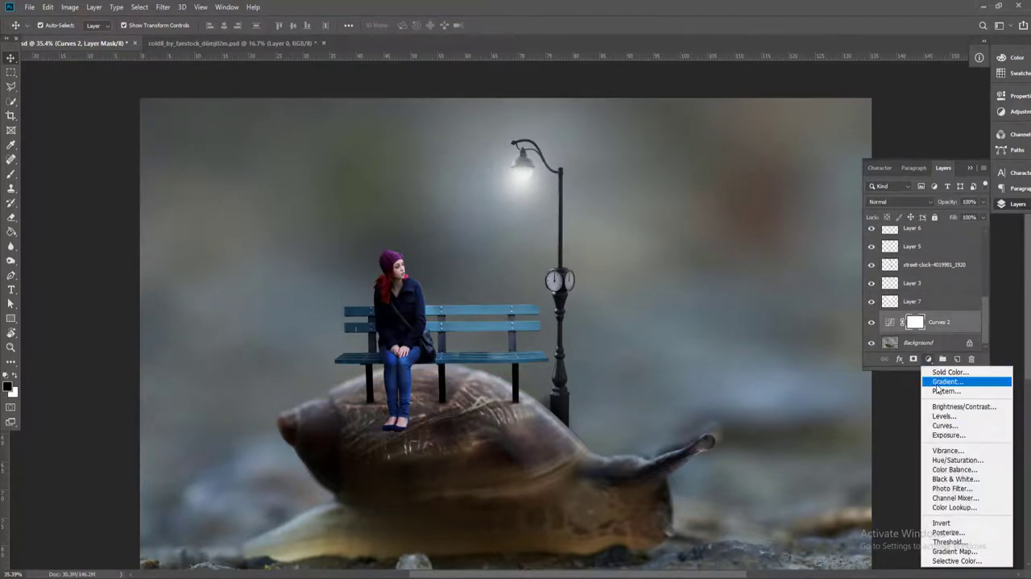
pyautogui.click(943, 382)
pyautogui.click(211, 127)
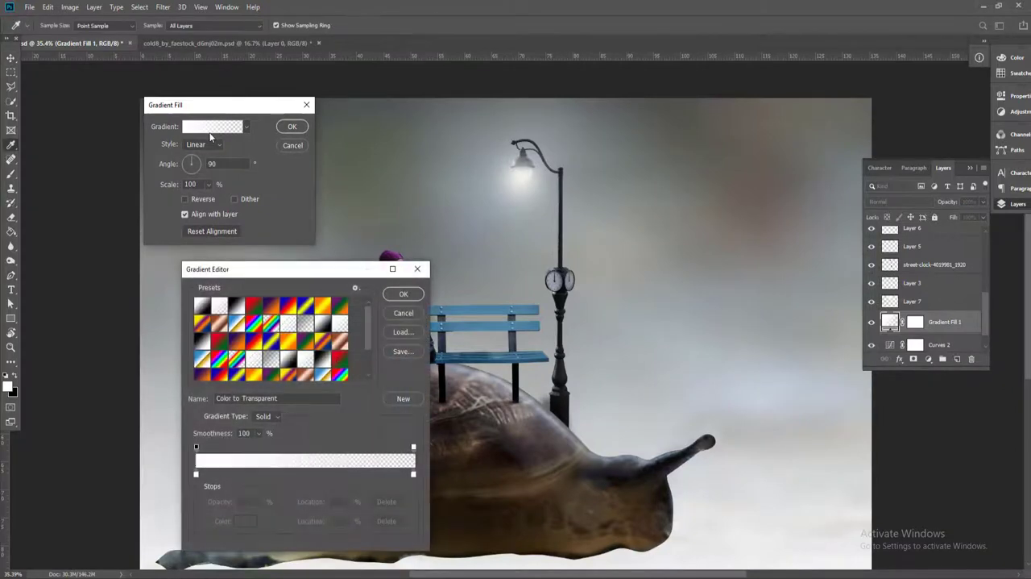
pyautogui.click(235, 306)
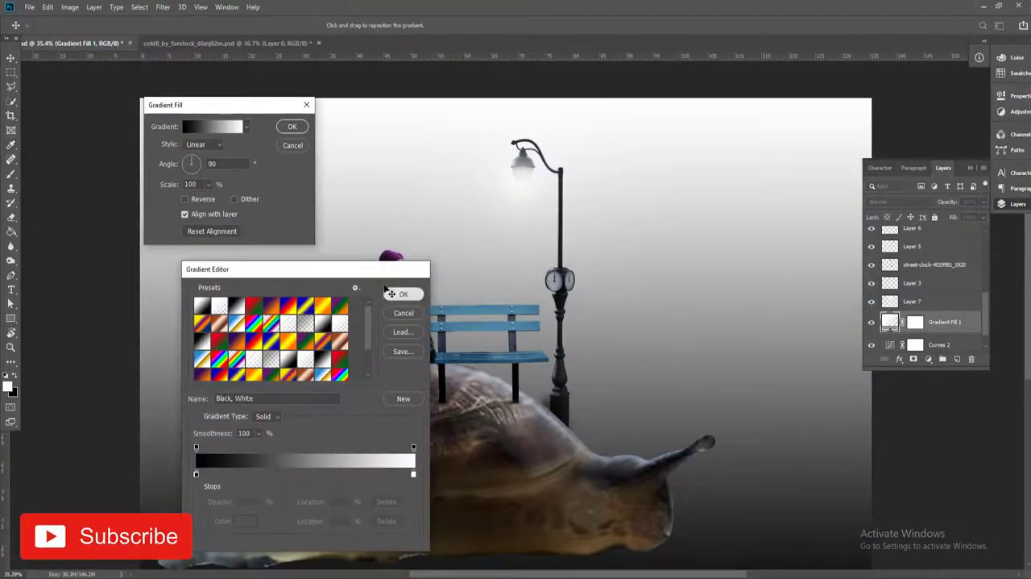
pyautogui.click(403, 293)
# Make the gradient fill radial and reversed, adjust its scale, and apply it
pyautogui.click(205, 144)
pyautogui.click(200, 165)
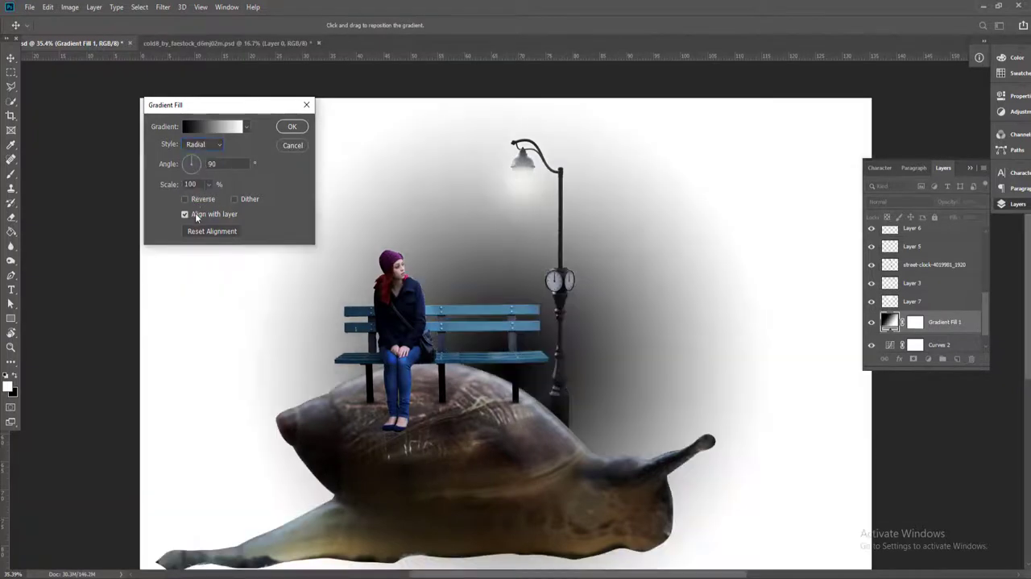
pyautogui.click(207, 200)
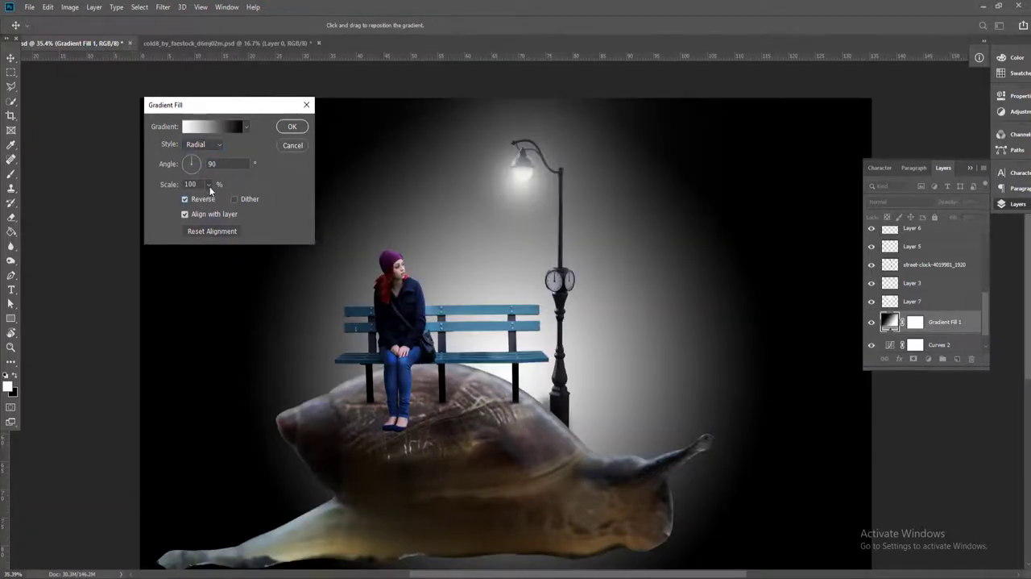
pyautogui.click(209, 184)
pyautogui.moveTo(203, 199); pyautogui.dragTo(214, 202)
pyautogui.click(292, 126)
# Set the gradient fill layer's blend mode to Overlay
pyautogui.click(899, 202)
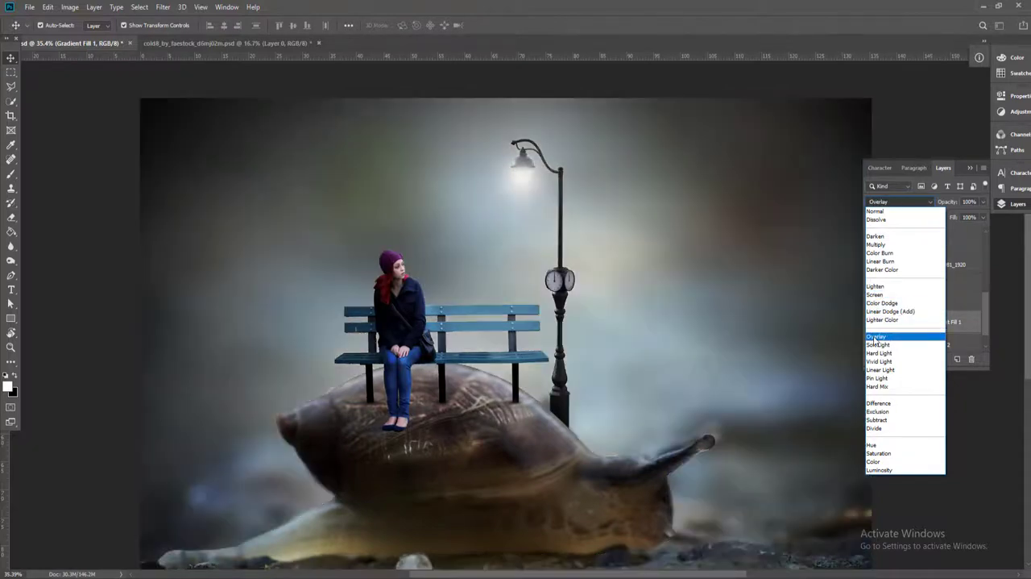
pyautogui.click(876, 336)
pyautogui.click(92, 194)
pyautogui.scroll(-4, 452, 355)
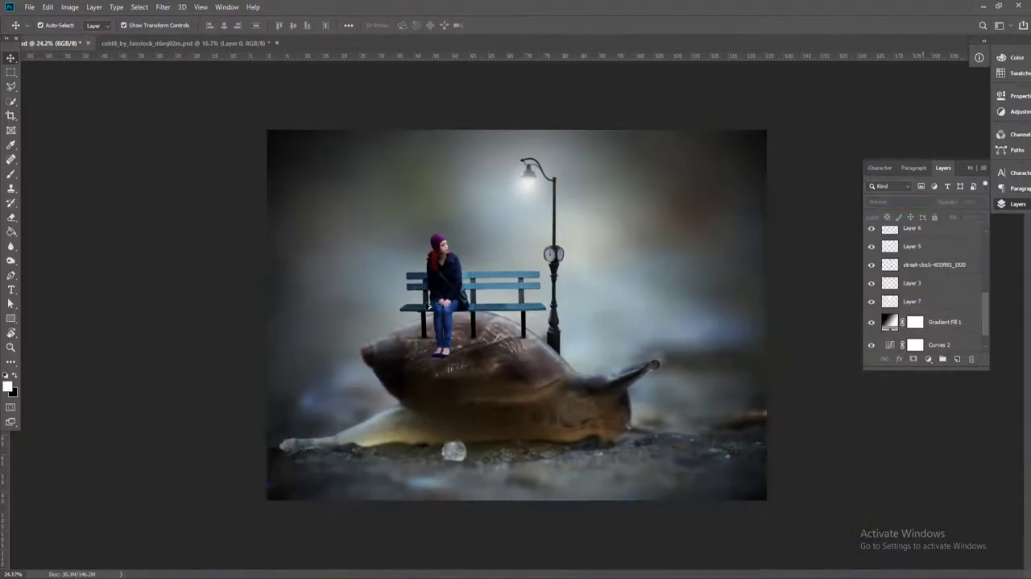
# Add a new empty layer directly below the woman and bench layer
pyautogui.scroll(2, 453, 355)
pyautogui.scroll(-2, 453, 355)
pyautogui.scroll(7, 453, 355)
pyautogui.click(543, 296)
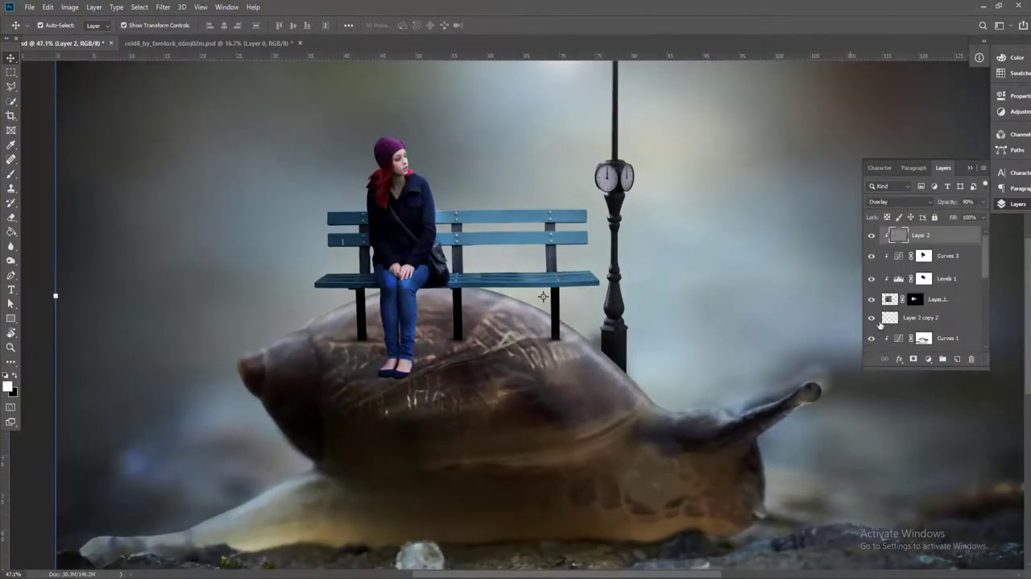
pyautogui.click(928, 261)
pyautogui.click(927, 283)
pyautogui.click(918, 302)
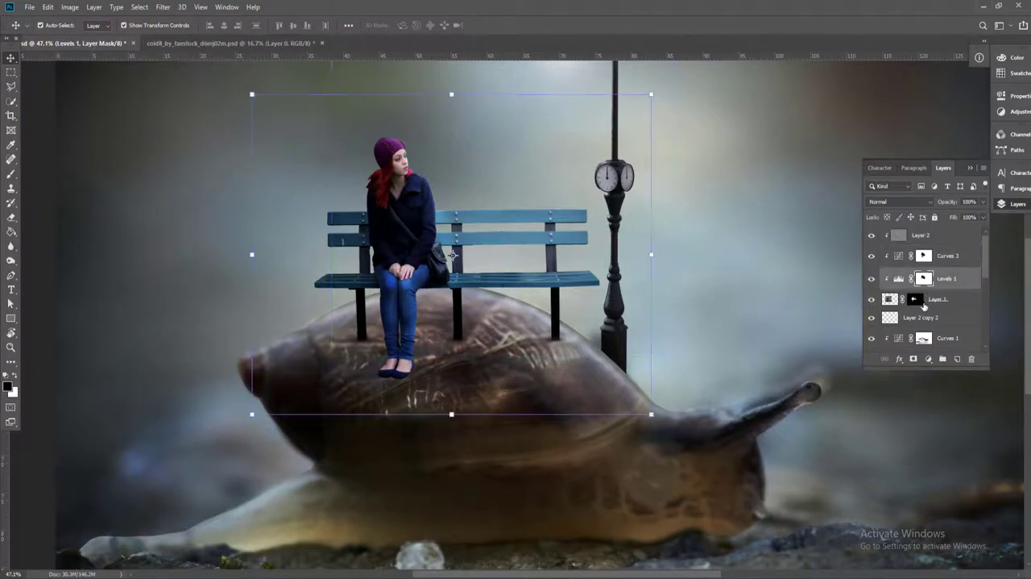
pyautogui.keyDown('ctrl'); pyautogui.click(958, 359); pyautogui.keyUp('ctrl')
# Paint a soft black spot on the shell under the woman's legs with a brush of about 1000 px
pyautogui.press('b')
pyautogui.press('x')
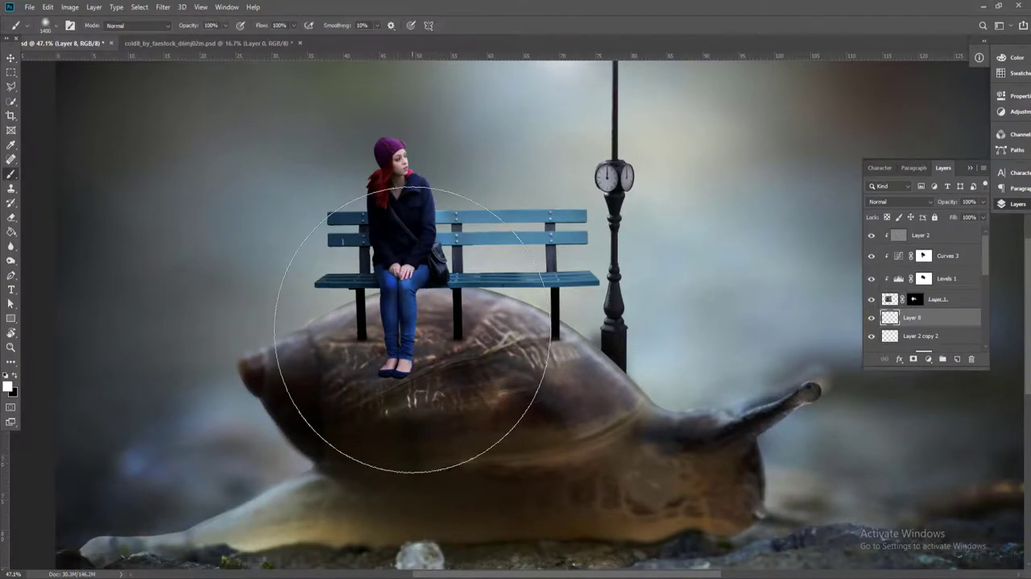
pyautogui.press('x')
pyautogui.press('[')
pyautogui.press('[')
pyautogui.press('[')
pyautogui.press('[')
pyautogui.press('[')
pyautogui.press('[')
pyautogui.press('[')
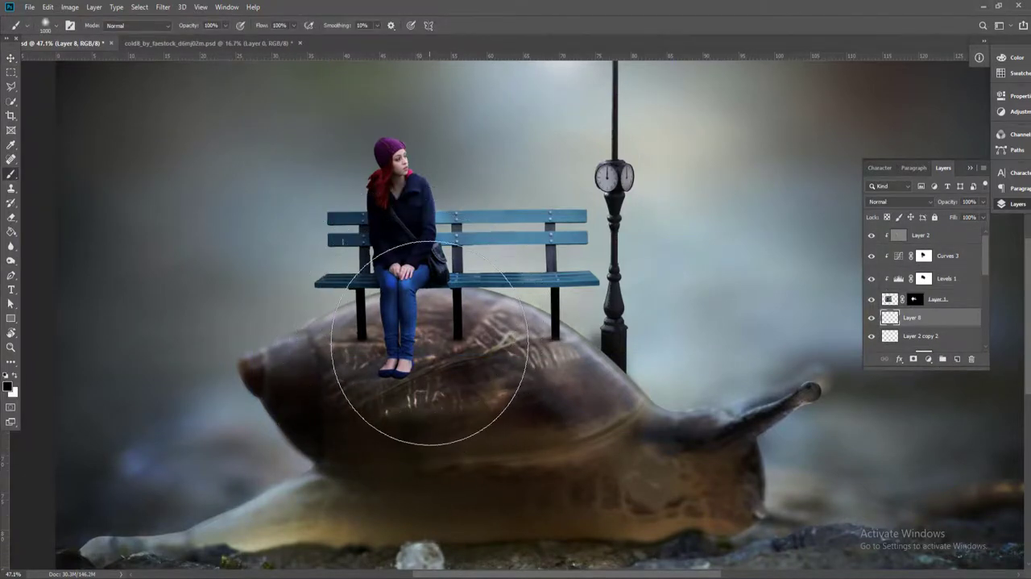
pyautogui.moveTo(402, 334); pyautogui.dragTo(421, 353)
# Flatten and widen the black spot into a long shadow beneath the bench and lower its opacity to about 73%
pyautogui.press('v')
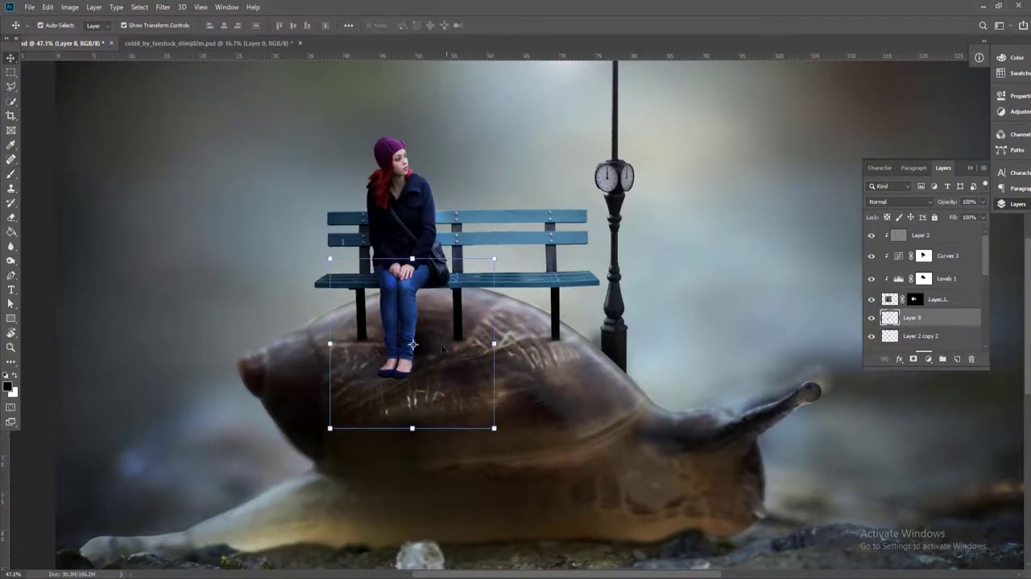
pyautogui.moveTo(414, 259); pyautogui.dragTo(415, 312)
pyautogui.moveTo(429, 347); pyautogui.dragTo(408, 334)
pyautogui.moveTo(489, 332); pyautogui.dragTo(591, 332)
pyautogui.moveTo(457, 334); pyautogui.dragTo(474, 333)
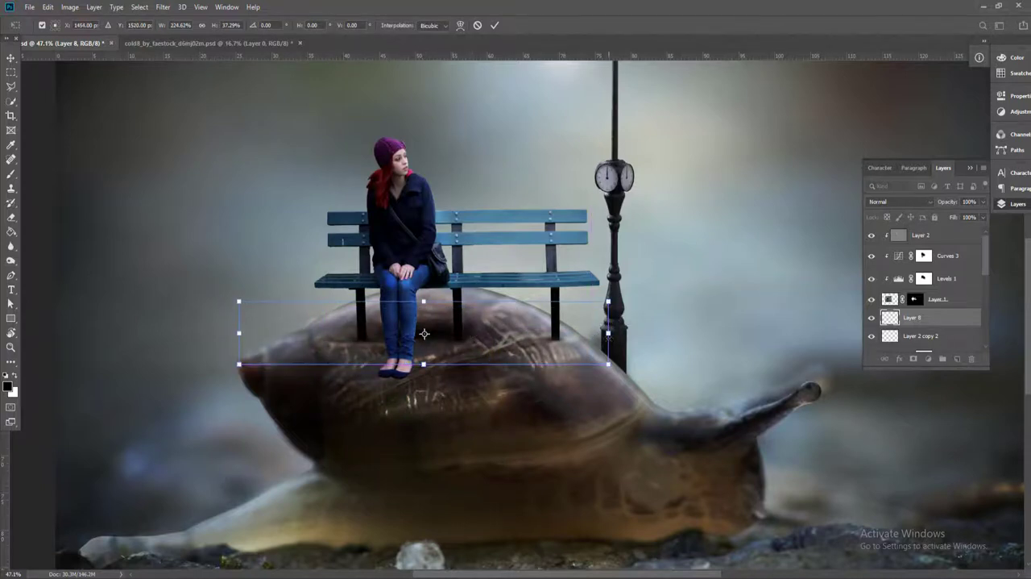
pyautogui.moveTo(609, 337); pyautogui.dragTo(713, 339)
pyautogui.moveTo(509, 332)
pyautogui.mouseDown()
pyautogui.moveTo(528, 332)
pyautogui.moveTo(512, 332)
pyautogui.mouseUp()
pyautogui.press('Return')
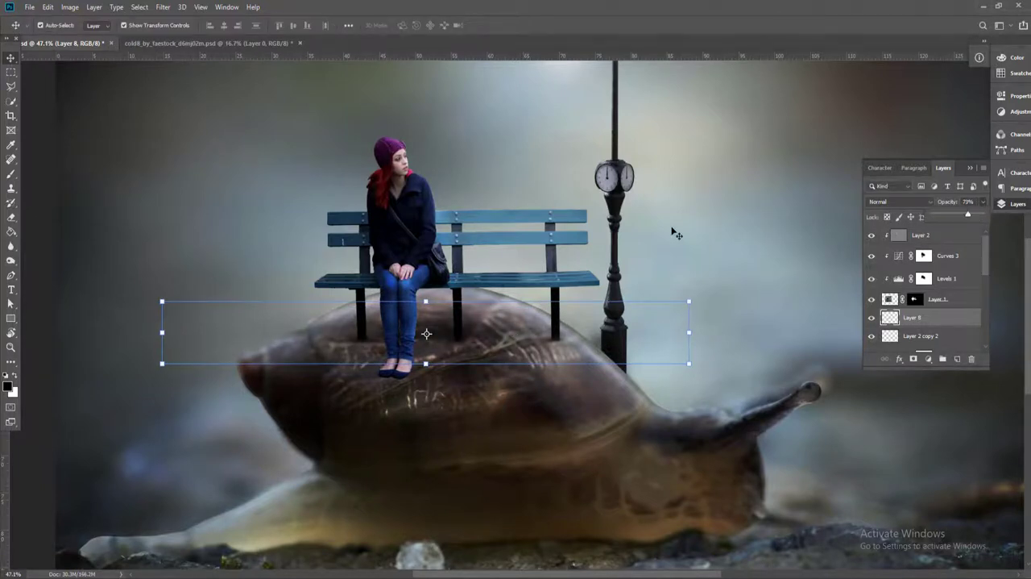
pyautogui.scroll(-8, 672, 231)
pyautogui.click(139, 254)
# Add a Color Lookup adjustment layer above Layer 2 with the Fuji ETERNA 250D Fuji 3510 3DLUT file
pyautogui.scroll(3, 531, 270)
pyautogui.scroll(-2, 596, 274)
pyautogui.scroll(2, 691, 276)
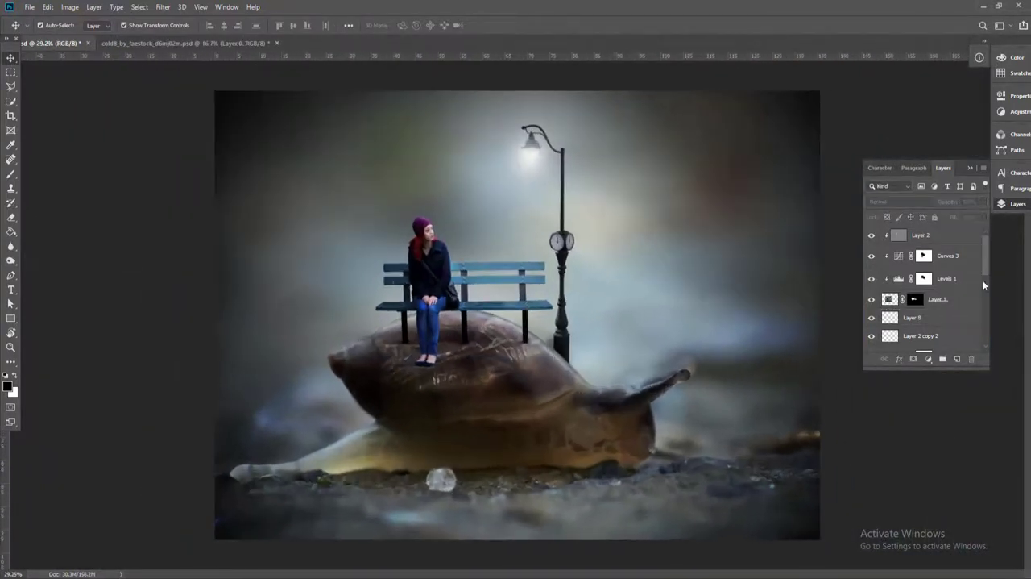
pyautogui.click(959, 239)
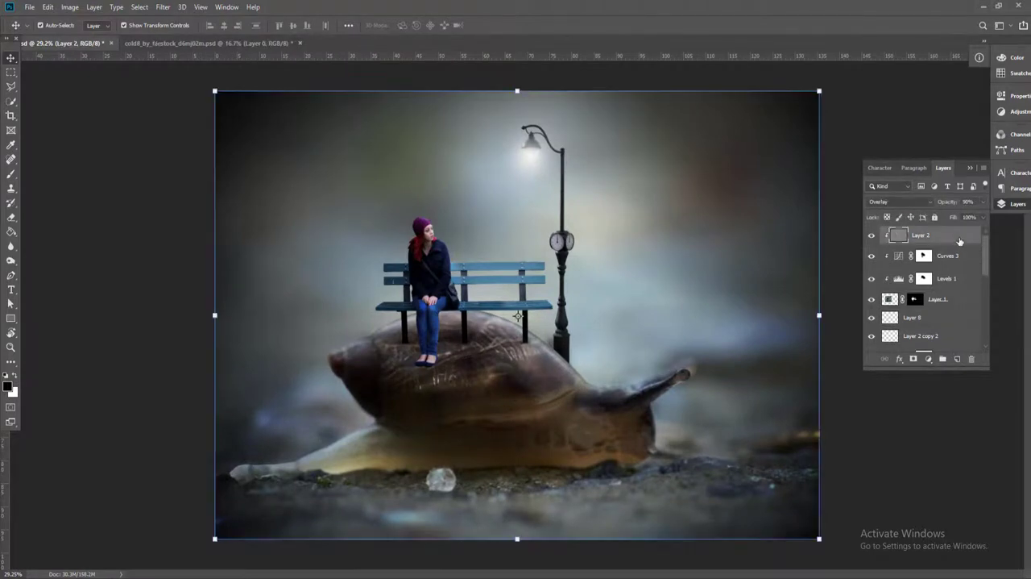
pyautogui.click(929, 358)
pyautogui.click(955, 507)
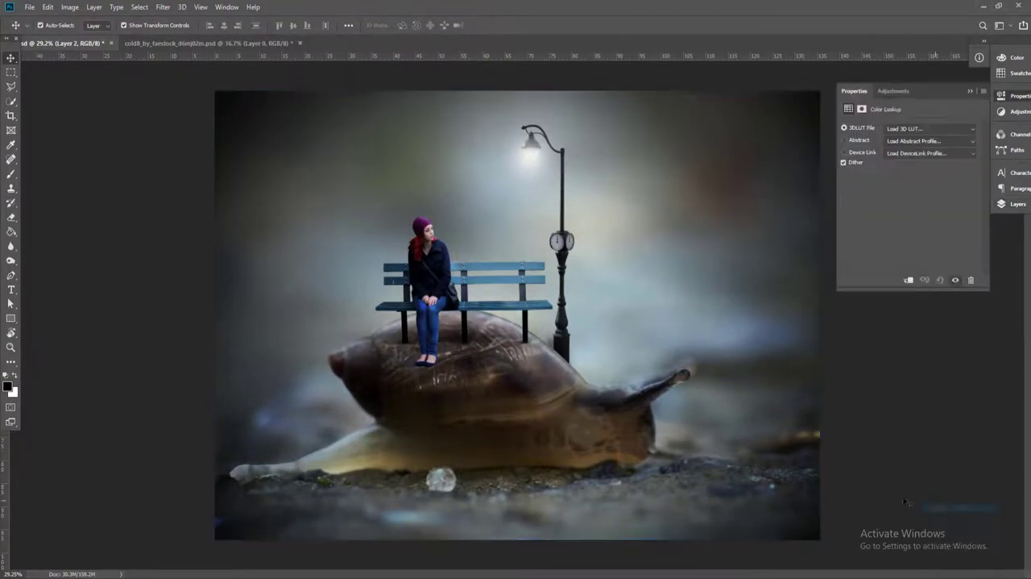
pyautogui.click(930, 128)
pyautogui.click(916, 289)
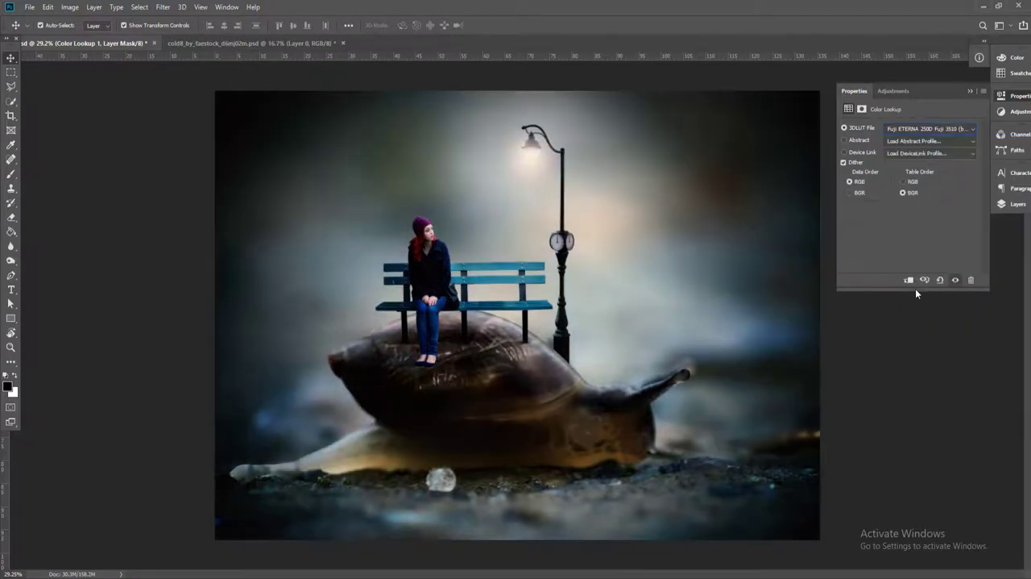
# Try other 3DLUT presets on the Color Lookup layer and settle on Moonlight.3DL
pyautogui.click(934, 131)
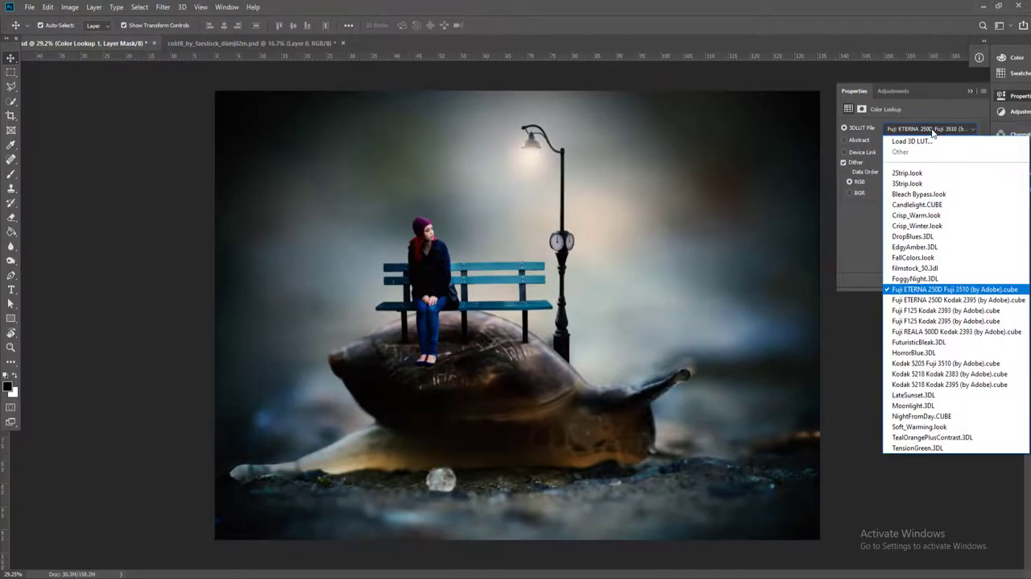
pyautogui.click(935, 321)
pyautogui.press('Down')
pyautogui.press('Down')
pyautogui.press('Down')
pyautogui.press('Down')
pyautogui.press('Down')
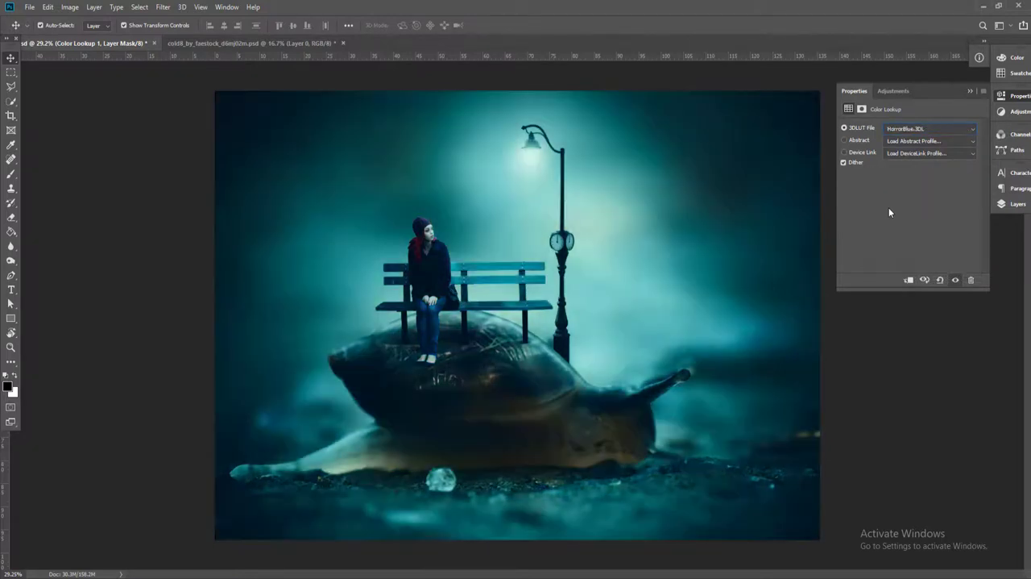
pyautogui.press('Down')
pyautogui.press('Down')
pyautogui.press('Down')
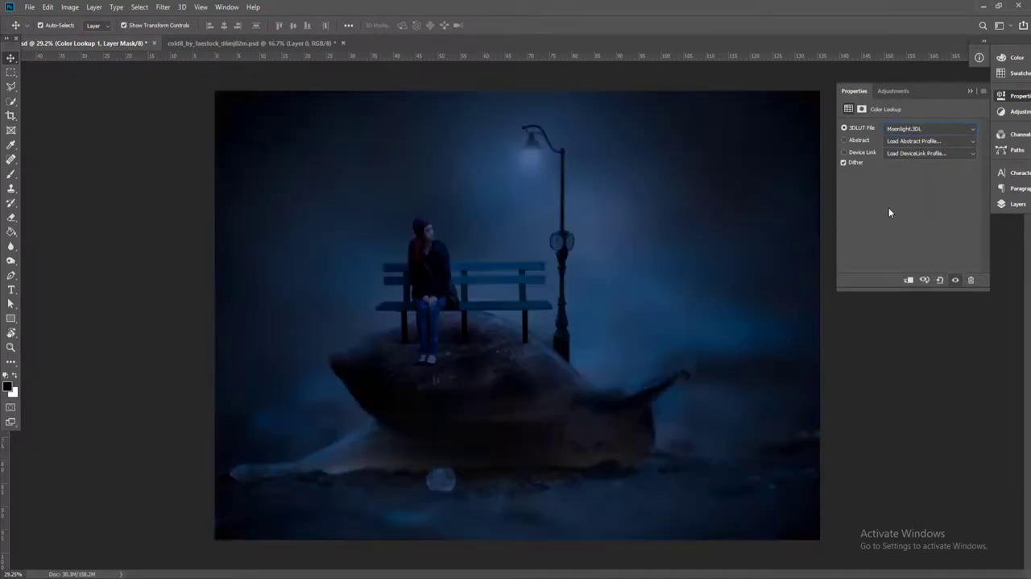
pyautogui.press('Down')
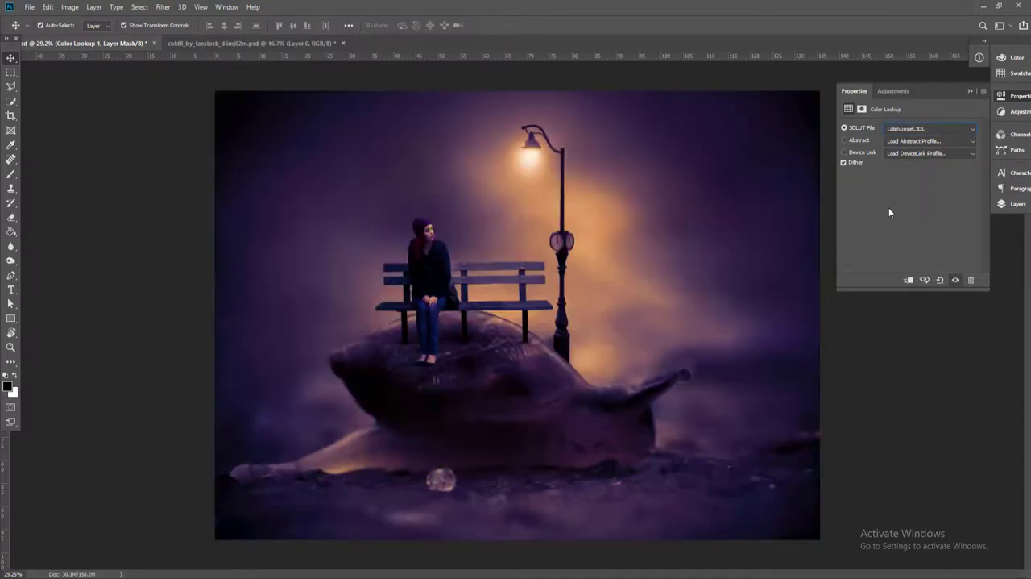
pyautogui.press('Up')
# Try to mask out the Color Lookup around the bench and lamp with a soft black brush of about 2500 px
pyautogui.click(1014, 205)
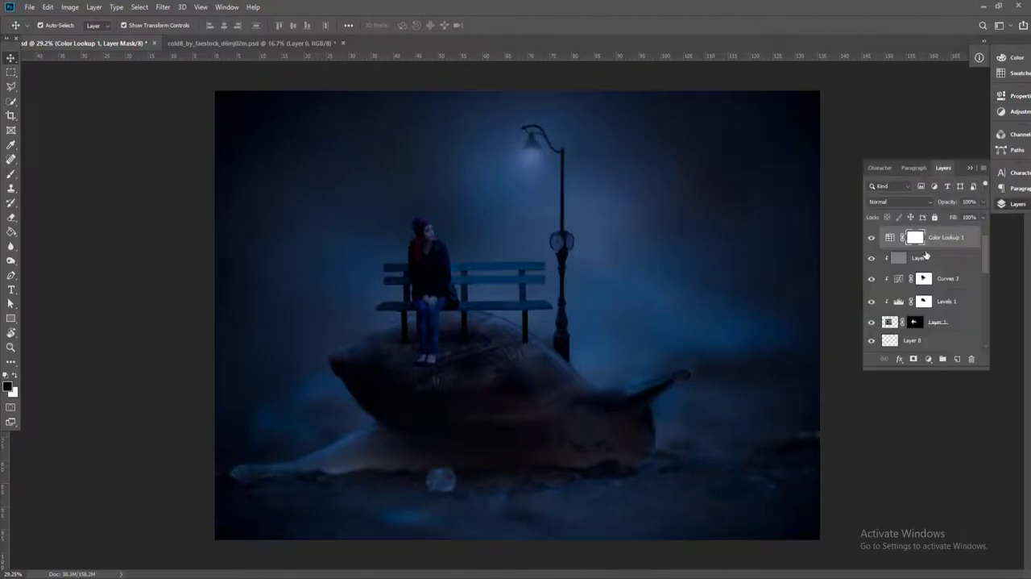
pyautogui.press('b')
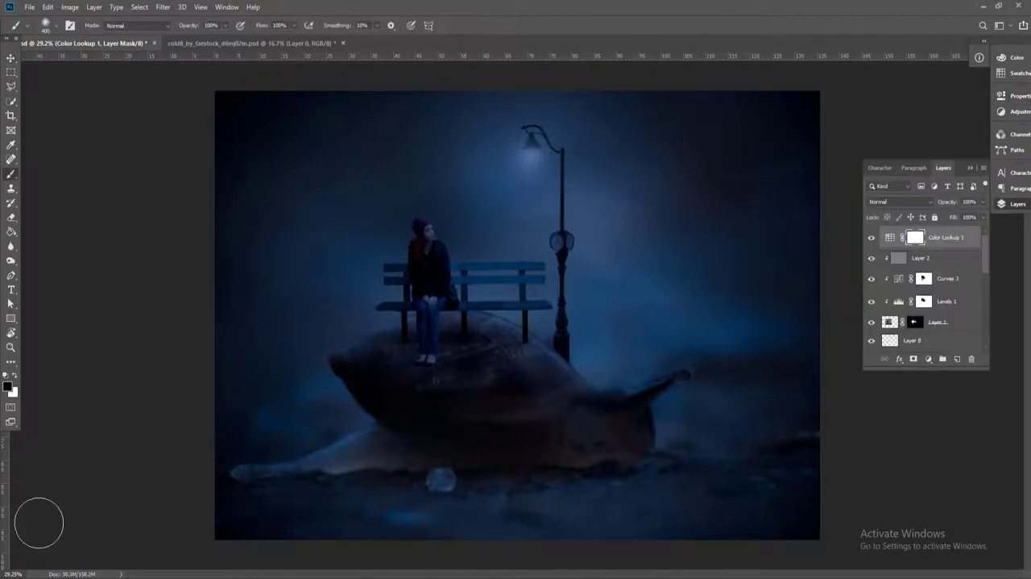
pyautogui.press(']')
pyautogui.press(']')
pyautogui.press(']')
pyautogui.press(']')
pyautogui.press(']')
pyautogui.press(']')
pyautogui.press(']')
pyautogui.press(']')
pyautogui.press(']')
pyautogui.press(']')
pyautogui.press(']')
pyautogui.press(']')
pyautogui.press(']')
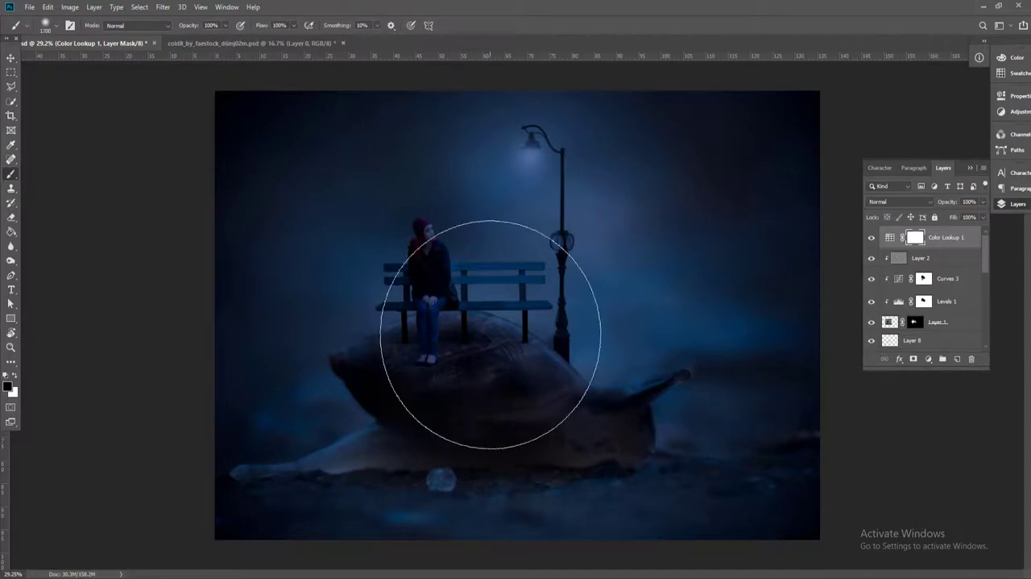
pyautogui.moveTo(560, 347); pyautogui.dragTo(448, 353)
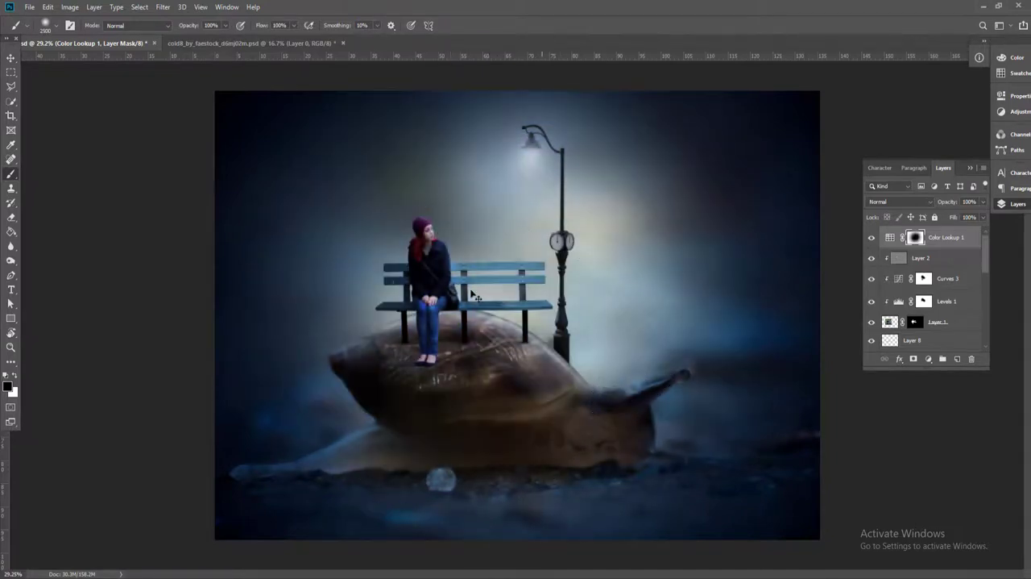
pyautogui.hotkey('ctrl', 'z')
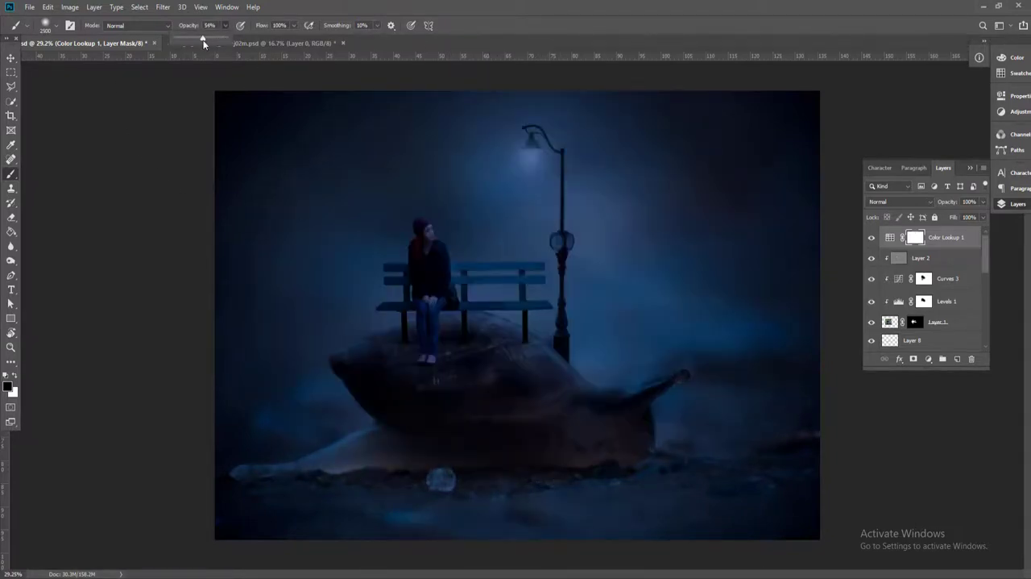
# Partly mask the Moonlight Color Lookup over the centre of the scene with the soft black brush at 45% opacity
pyautogui.moveTo(203, 40); pyautogui.dragTo(199, 40)
pyautogui.moveTo(588, 333)
pyautogui.mouseDown()
pyautogui.moveTo(502, 323)
pyautogui.moveTo(513, 431)
pyautogui.moveTo(505, 282)
pyautogui.moveTo(540, 346)
pyautogui.moveTo(525, 346)
pyautogui.mouseUp()
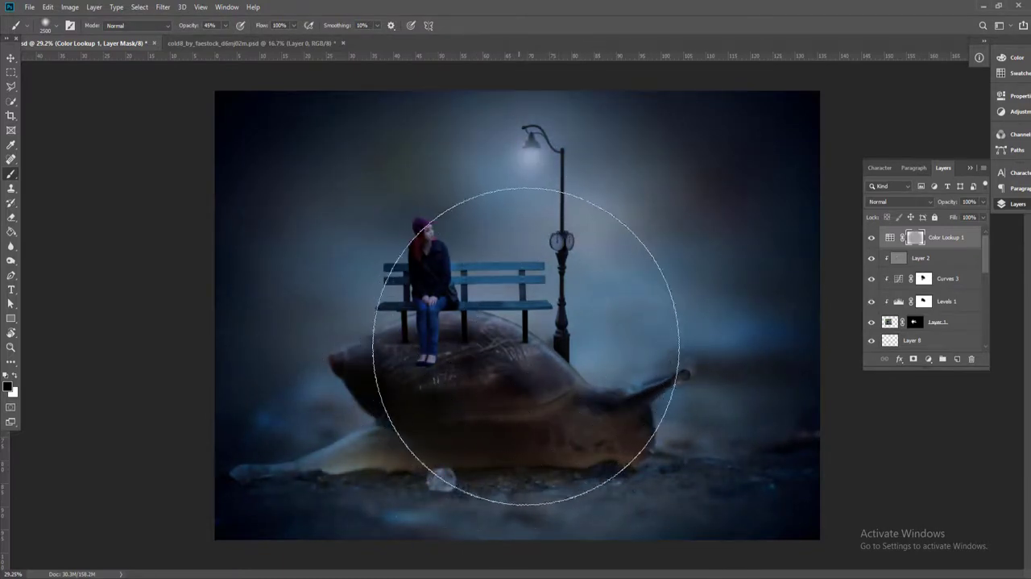
pyautogui.press('v')
# Add a second Color Lookup adjustment layer above Color Lookup 1 with the Kodak 5218 Kodak 2383 3DLUT file
pyautogui.click(955, 242)
pyautogui.click(929, 359)
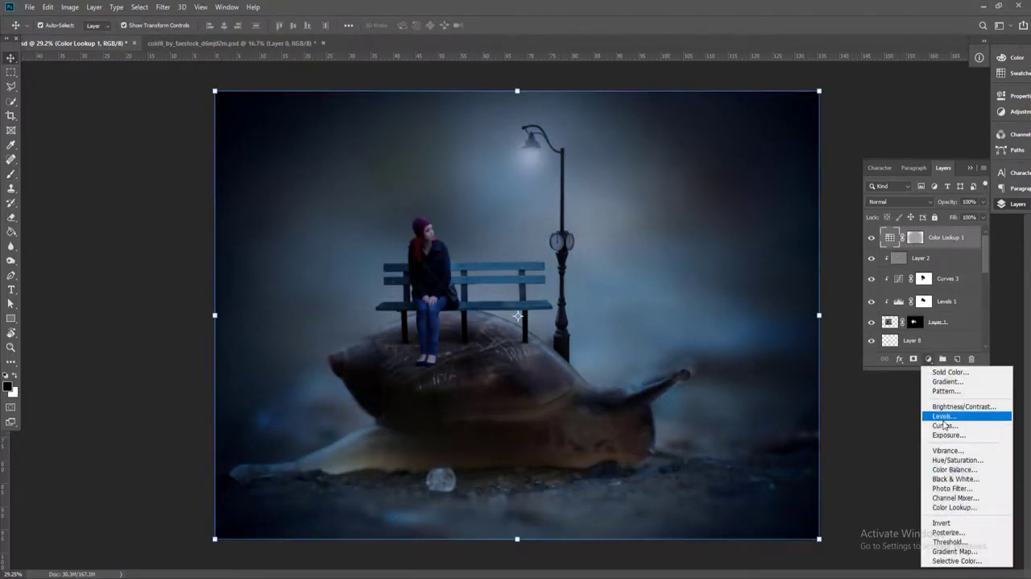
pyautogui.click(963, 507)
pyautogui.click(927, 128)
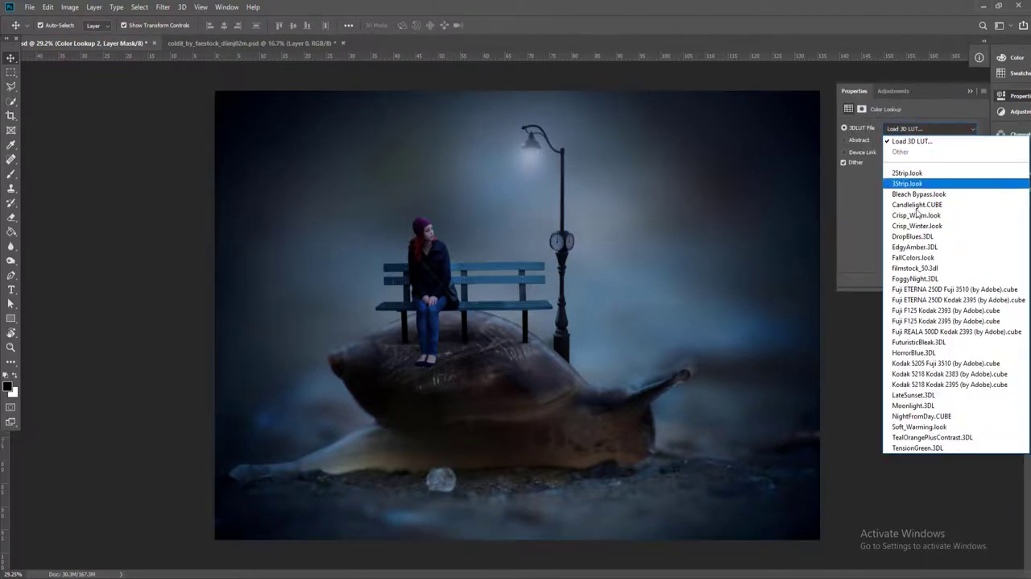
pyautogui.click(925, 374)
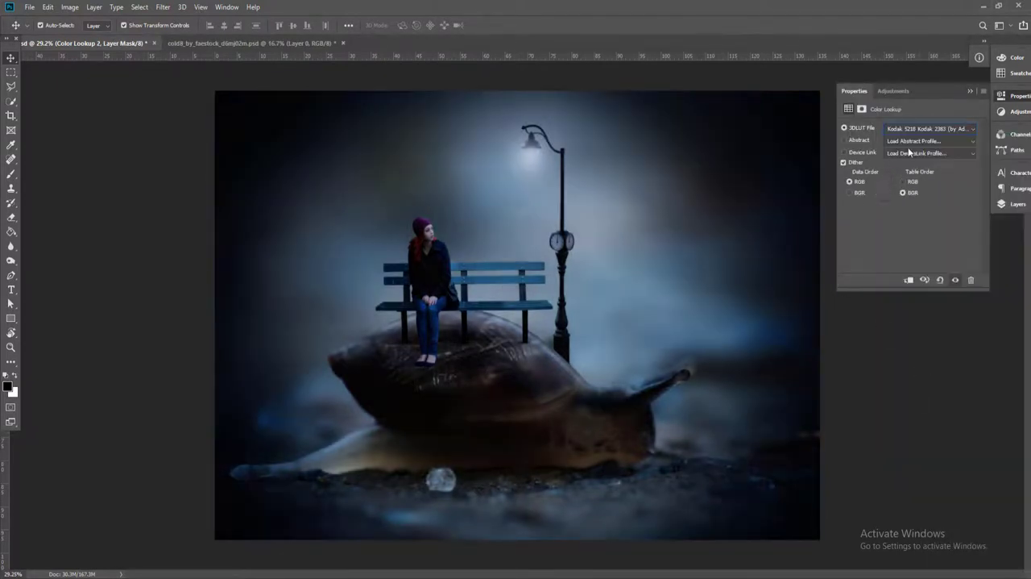
# Try other 3DLUT presets on the second Color Lookup layer and settle on Crisp_Winter.look
pyautogui.press('Down')
pyautogui.press('Down')
pyautogui.press('Down')
pyautogui.press('Down')
pyautogui.press('Down')
pyautogui.press('Down')
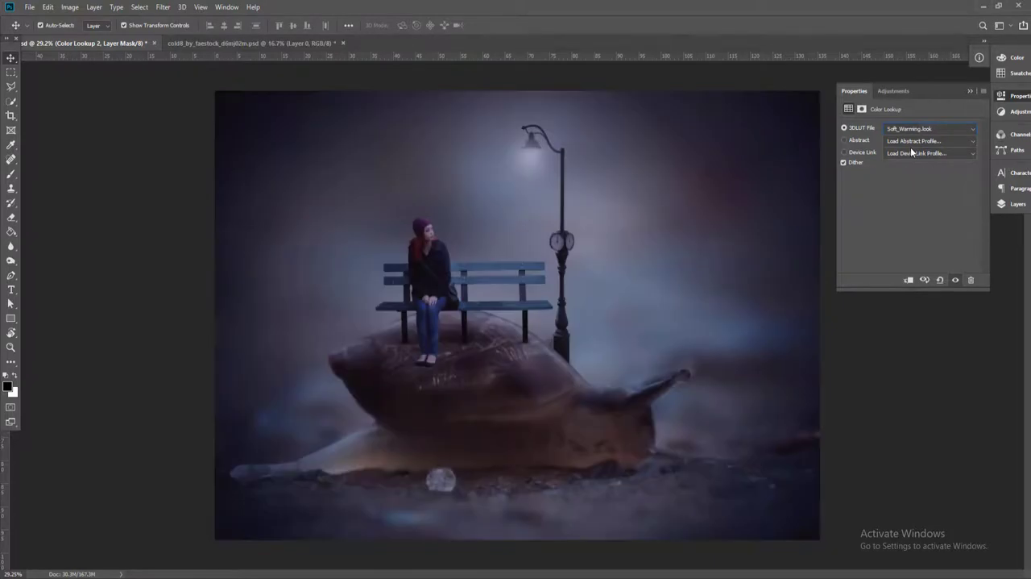
pyautogui.press('Up')
pyautogui.press('Up')
pyautogui.press('Up')
pyautogui.press('Up')
pyautogui.press('Up')
pyautogui.press('Up')
pyautogui.press('Up')
pyautogui.press('Up')
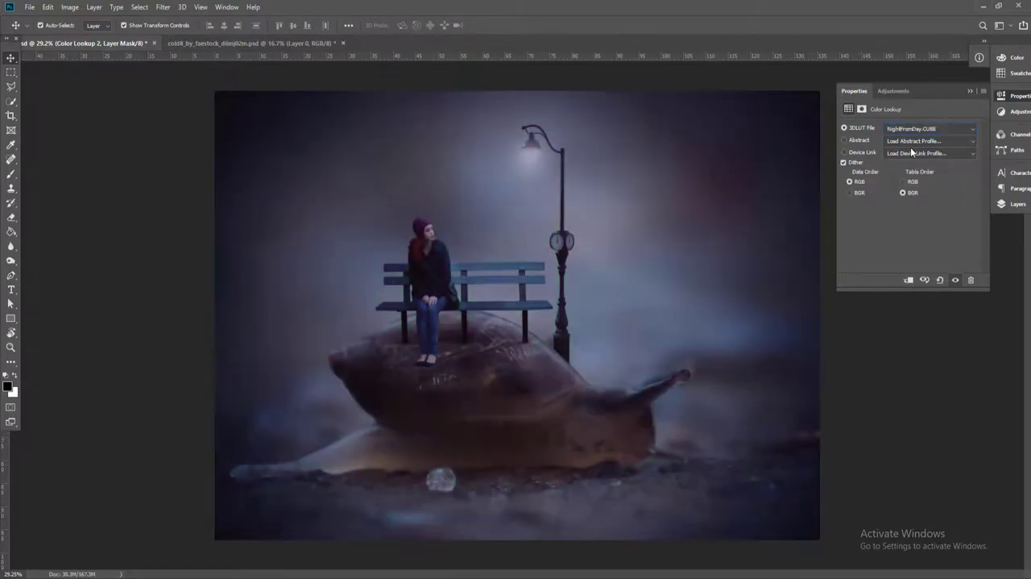
pyautogui.press('Up')
pyautogui.press('Up')
pyautogui.press('Up')
pyautogui.press('Up')
pyautogui.press('Up')
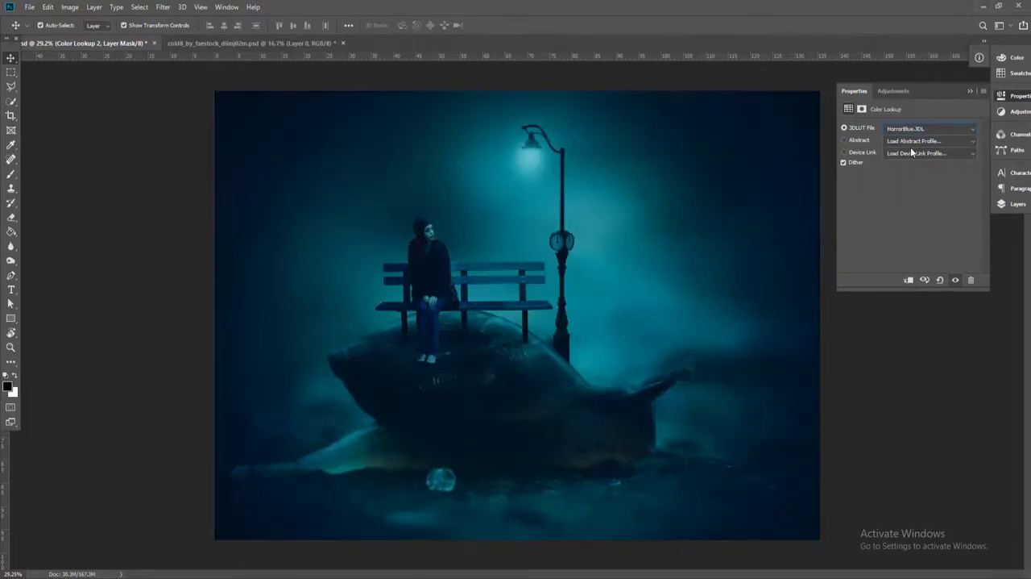
pyautogui.press('Up')
pyautogui.press('Up')
pyautogui.press('Up')
pyautogui.press('Up')
pyautogui.press('Up')
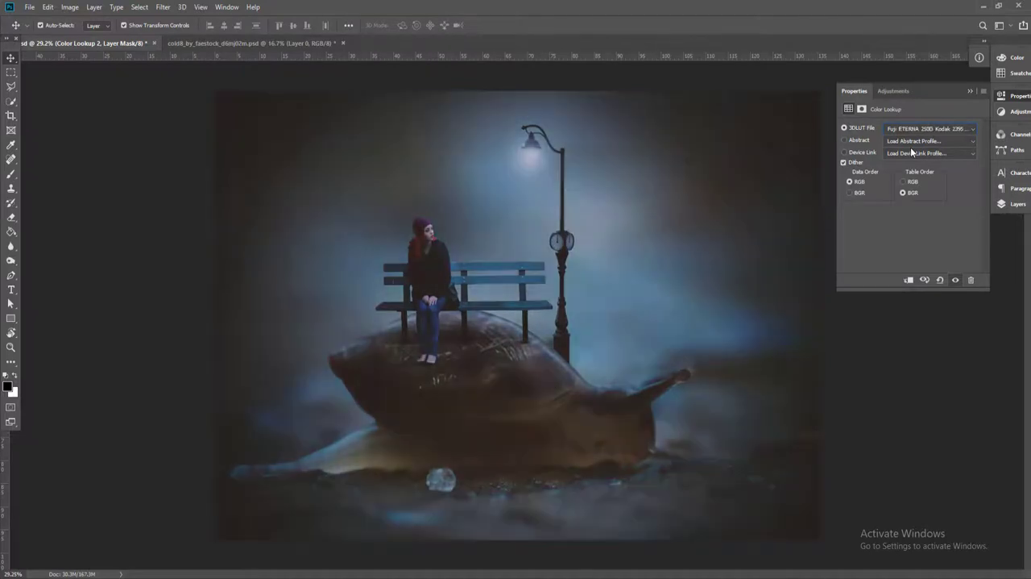
pyautogui.press('Up')
pyautogui.press('Up')
pyautogui.press('Up')
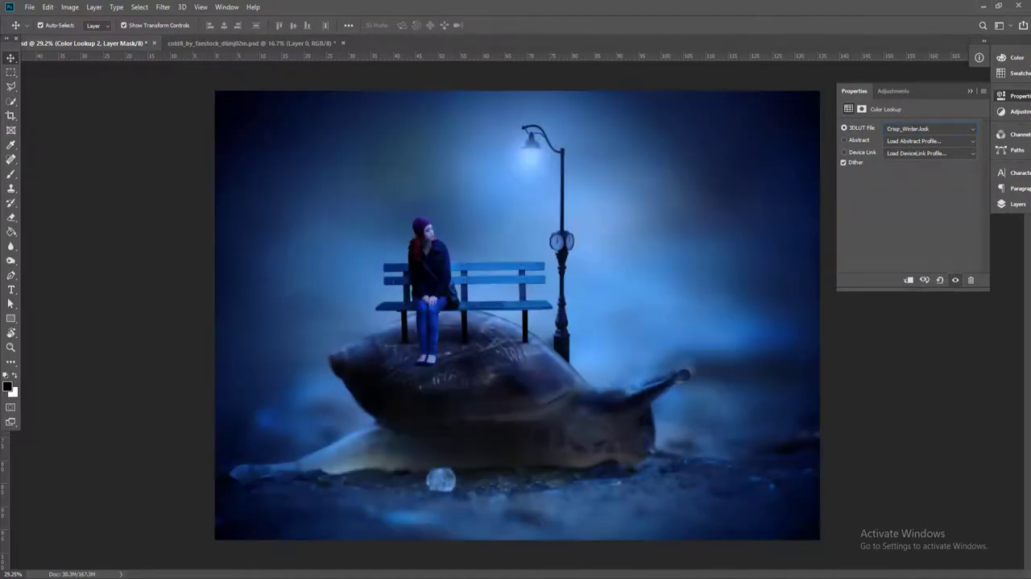
# Lower Color Lookup 2's opacity to 26% and mask it off the woman, bench and lamp with a 1700 px black brush at 100% opacity
pyautogui.click(1008, 207)
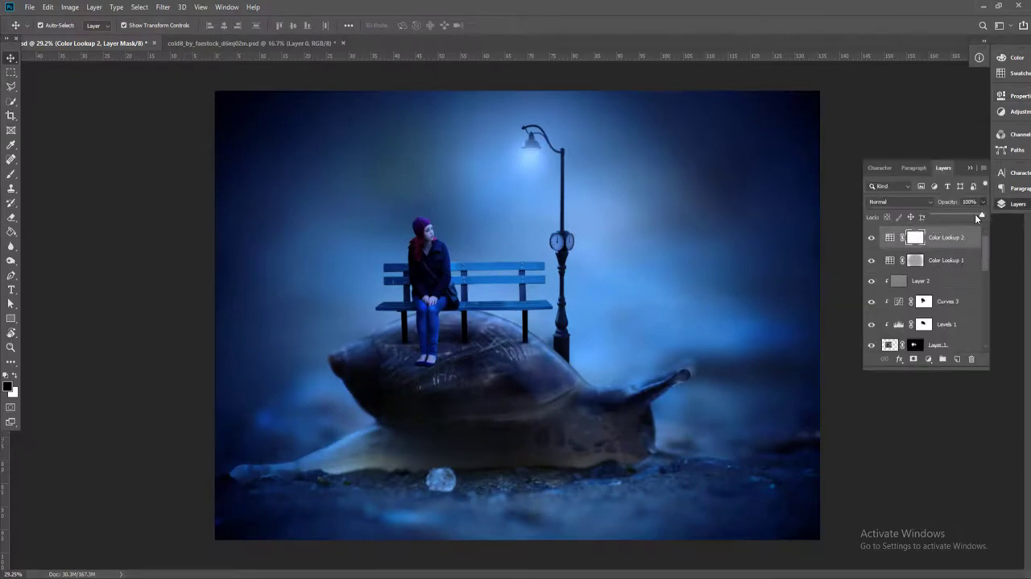
pyautogui.moveTo(975, 213); pyautogui.dragTo(958, 218)
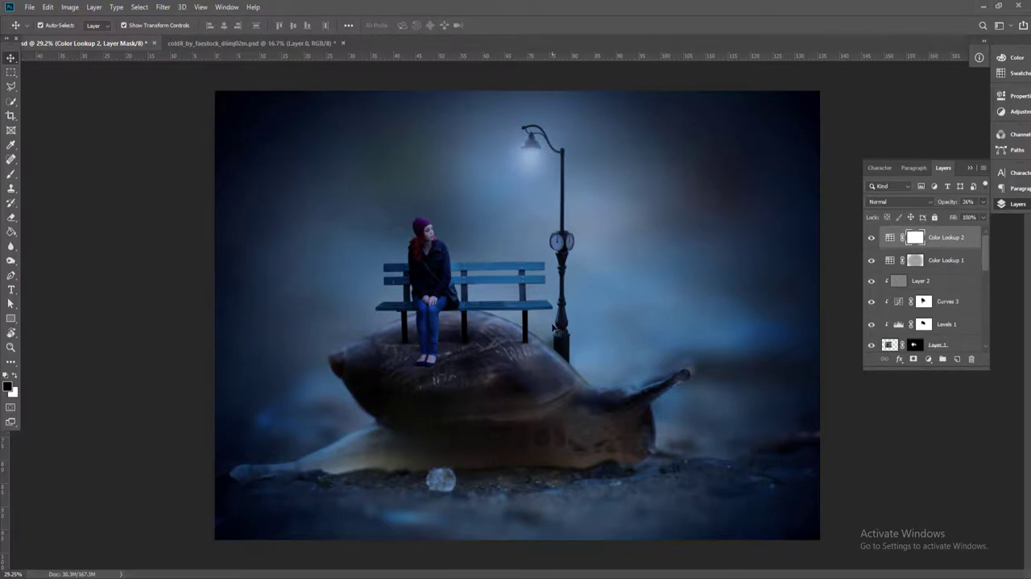
pyautogui.press('b')
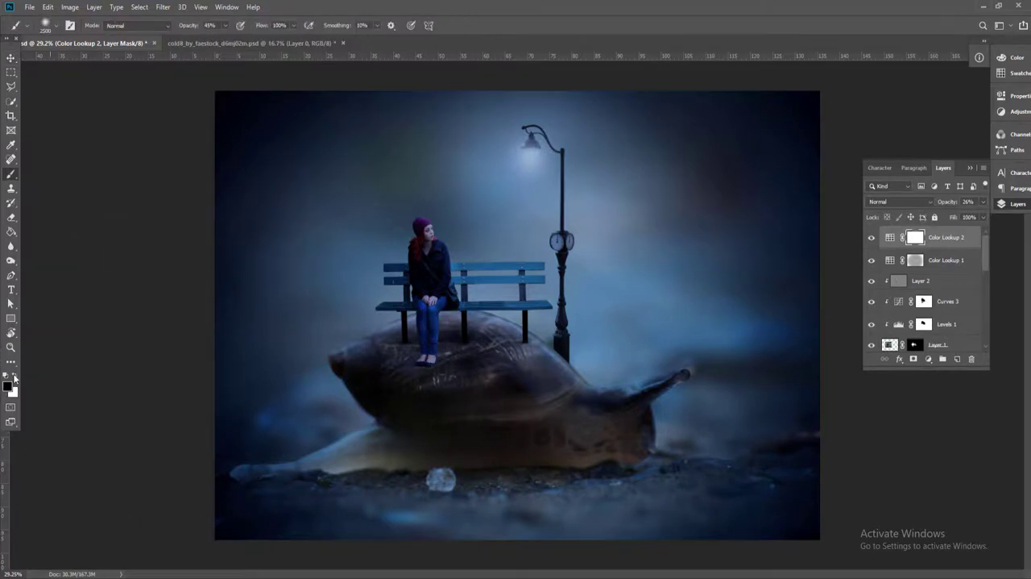
pyautogui.click(225, 25)
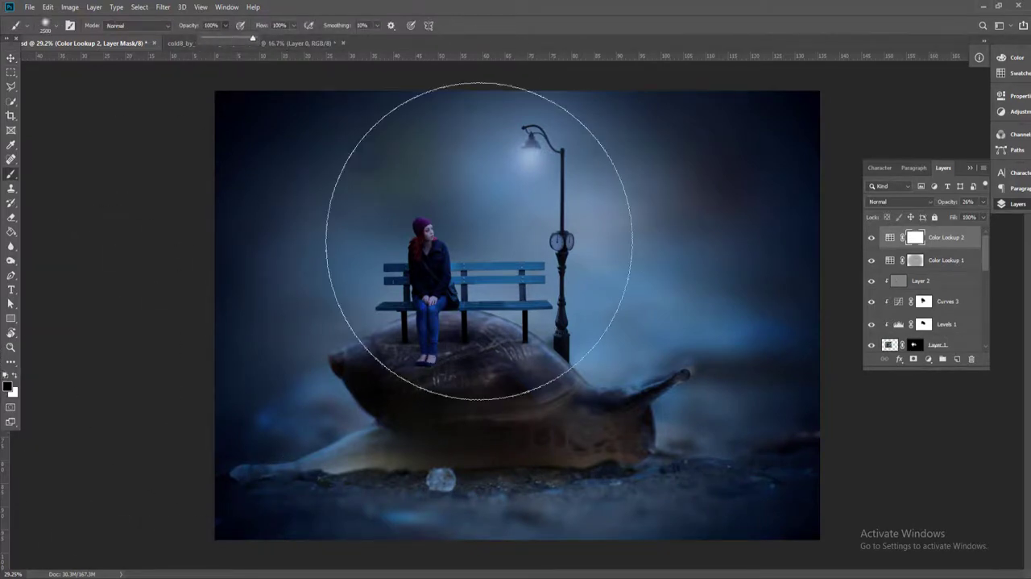
pyautogui.press('0')
pyautogui.press('[')
pyautogui.press('[')
pyautogui.press('[')
pyautogui.press('[')
pyautogui.press('[')
pyautogui.press('[')
pyautogui.press('[')
pyautogui.press('[')
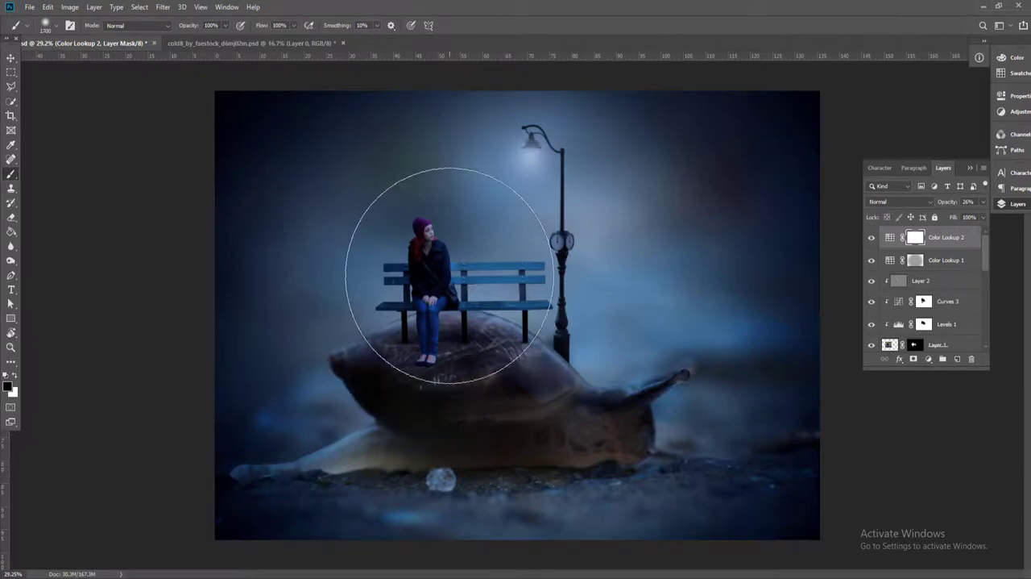
pyautogui.click(452, 277)
pyautogui.click(456, 312)
pyautogui.moveTo(437, 290)
pyautogui.mouseDown()
pyautogui.moveTo(504, 246)
pyautogui.moveTo(498, 339)
pyautogui.moveTo(498, 258)
pyautogui.moveTo(510, 230)
pyautogui.moveTo(524, 345)
pyautogui.moveTo(544, 245)
pyautogui.mouseUp()
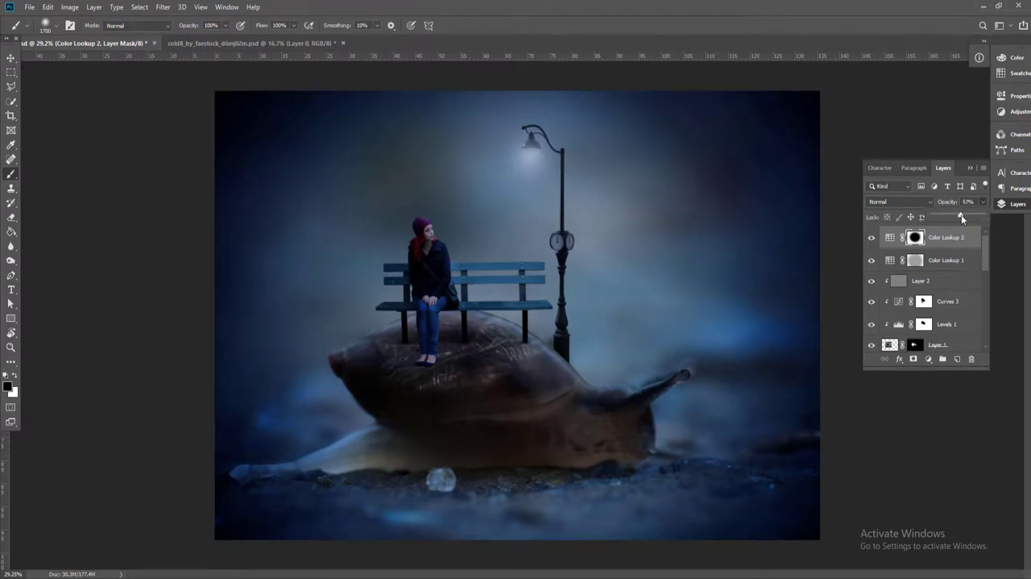
# Reduce Color Lookup 1's opacity to 63% and paint its mask black over the woman, bench and snail shell
pyautogui.click(915, 260)
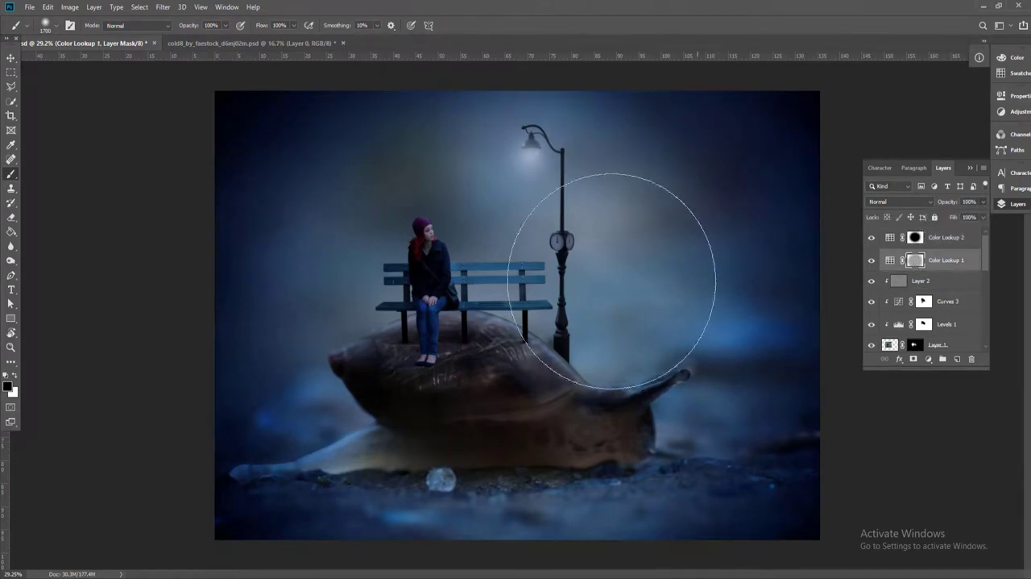
pyautogui.moveTo(427, 299)
pyautogui.mouseDown()
pyautogui.moveTo(460, 276)
pyautogui.moveTo(564, 383)
pyautogui.mouseUp()
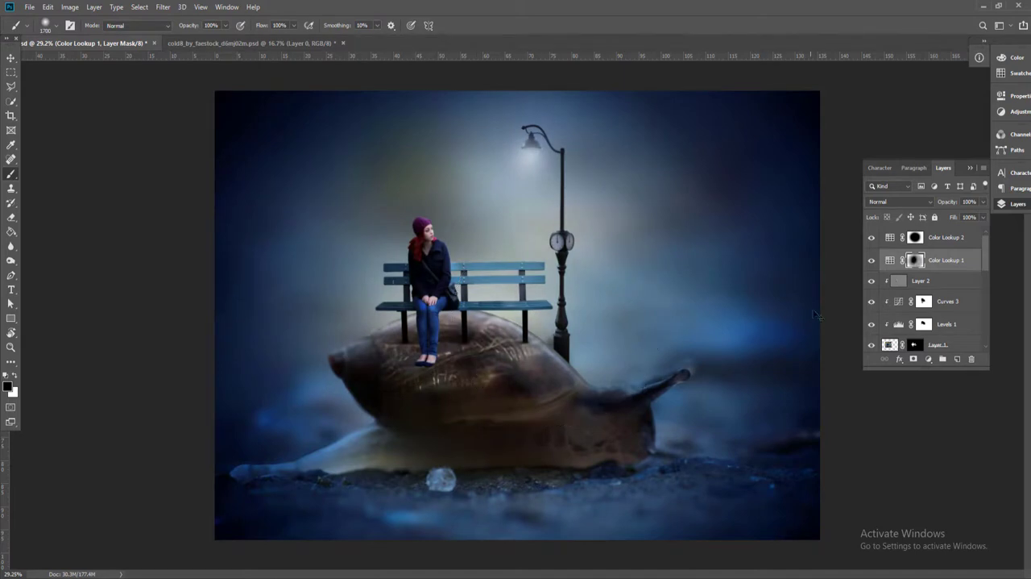
pyautogui.hotkey('ctrl', 'z')
pyautogui.moveTo(966, 222); pyautogui.dragTo(964, 222)
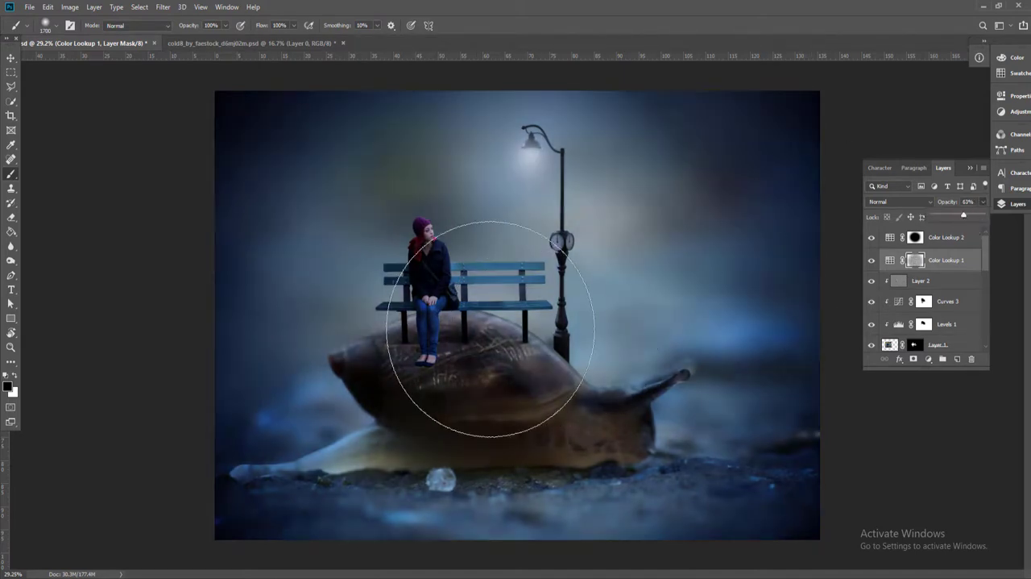
pyautogui.click(488, 292)
pyautogui.click(446, 242)
pyautogui.moveTo(438, 254)
pyautogui.mouseDown()
pyautogui.moveTo(622, 172)
pyautogui.moveTo(668, 323)
pyautogui.moveTo(523, 323)
pyautogui.mouseUp()
# Set the Color Lookup 2 layer's opacity to 58%
pyautogui.press('v')
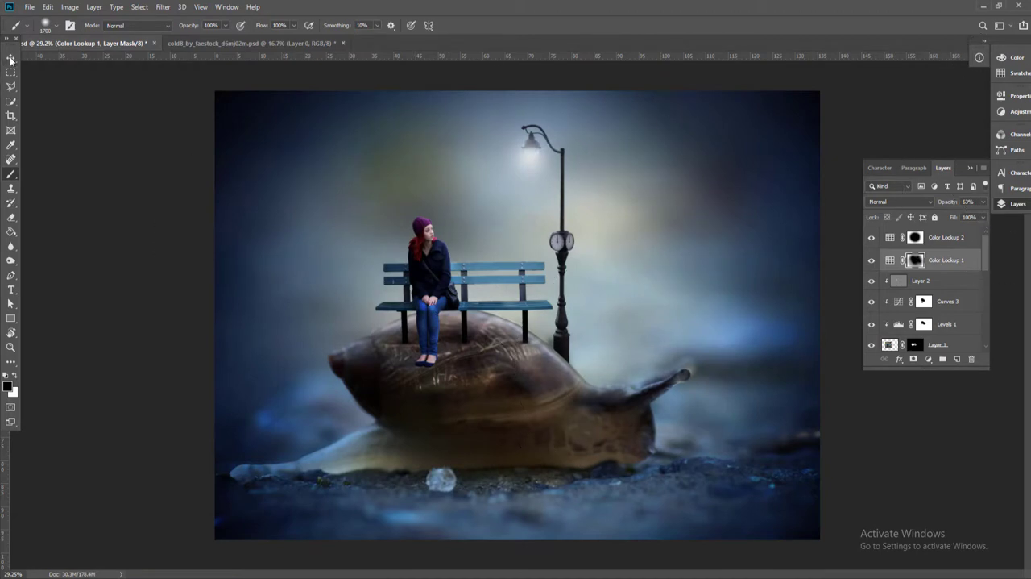
pyautogui.click(971, 241)
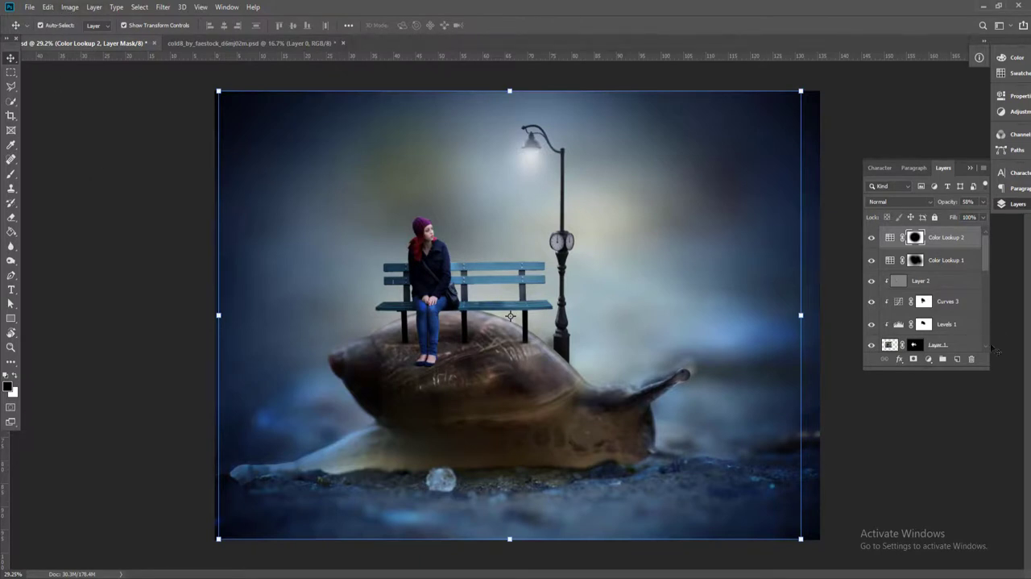
# Add a new layer above Color Lookup 2 and fill it with 50% Gray at 100% opacity
pyautogui.click(958, 359)
pyautogui.click(48, 7)
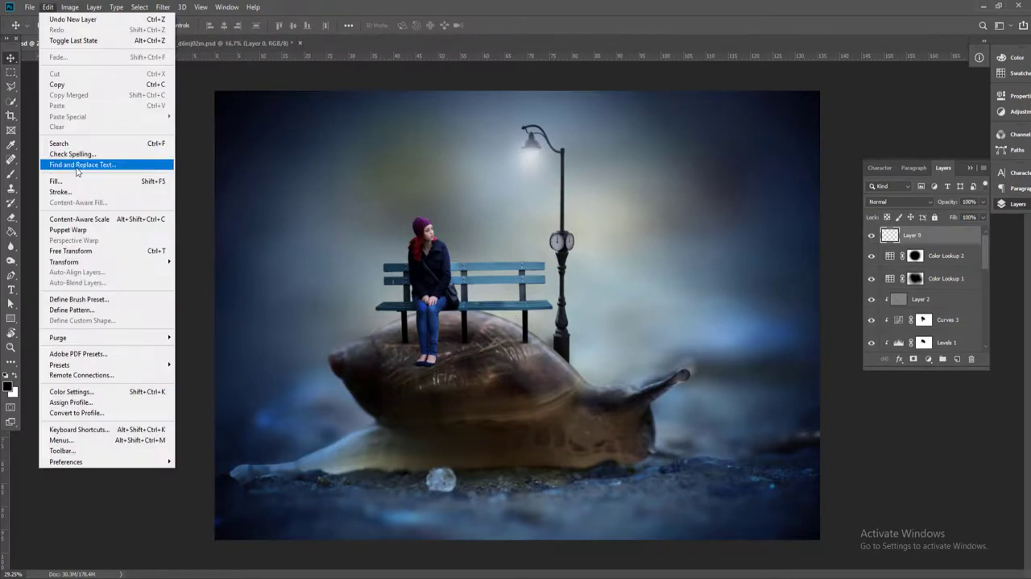
pyautogui.click(69, 181)
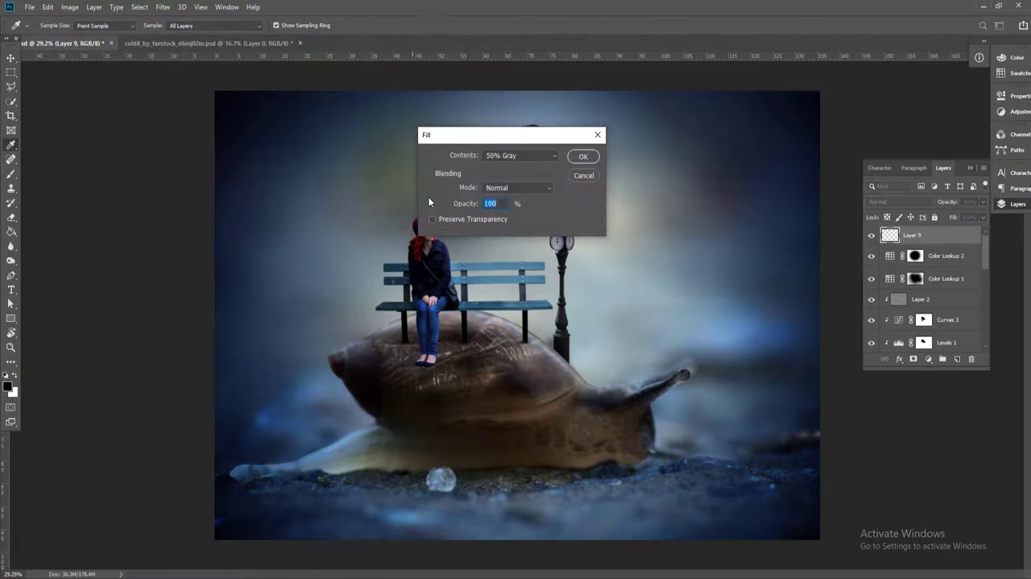
pyautogui.click(582, 157)
pyautogui.press('v')
# Apply the Add Noise filter to the gray layer with 11.55% amount, Uniform distribution and Monochromatic enabled
pyautogui.click(163, 7)
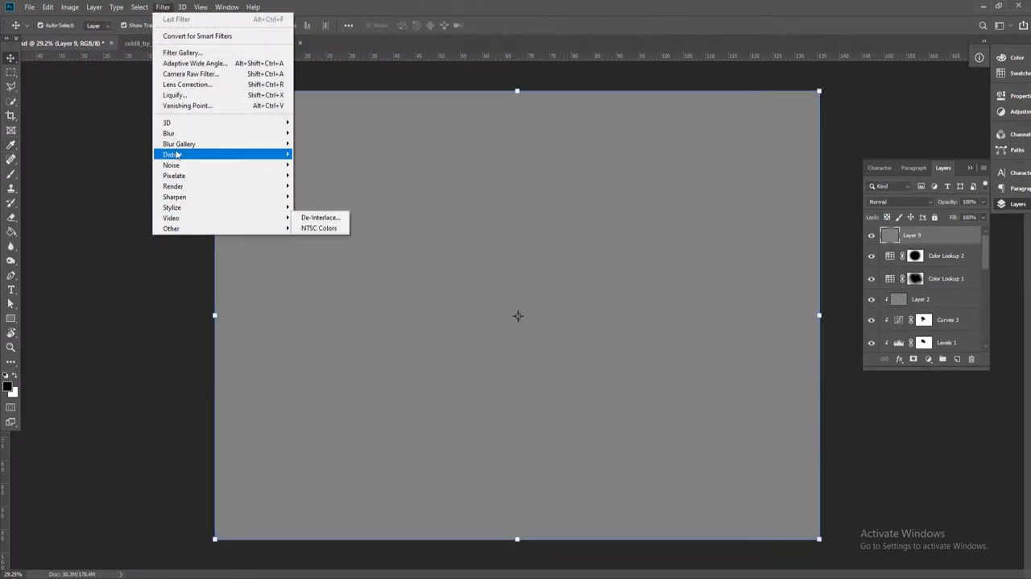
pyautogui.moveTo(202, 165)
pyautogui.click(321, 166)
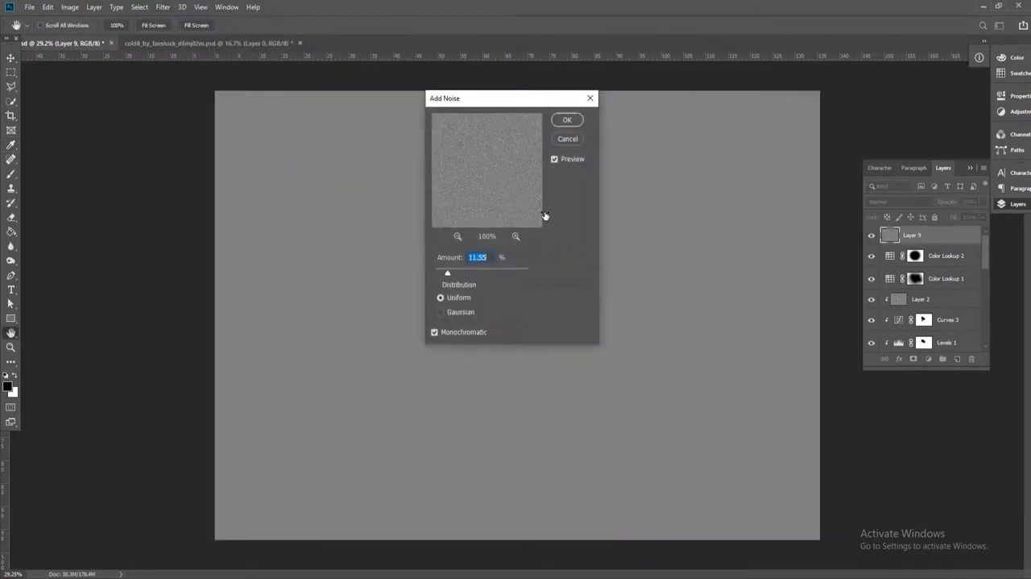
pyautogui.click(577, 121)
# Blend the noise layer in Overlay mode and lower its opacity to 52%
pyautogui.click(900, 201)
pyautogui.click(896, 335)
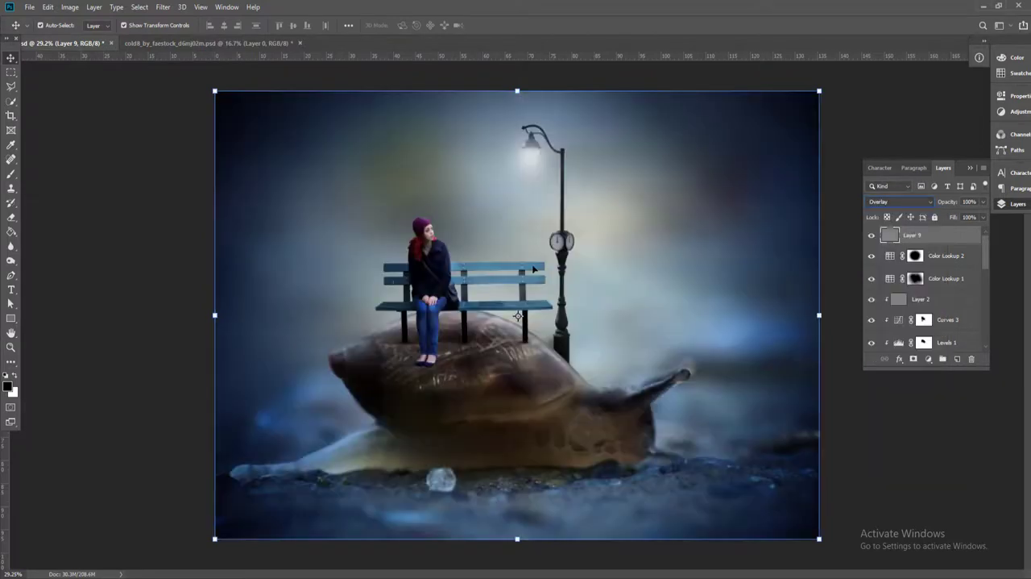
pyautogui.scroll(8, 452, 234)
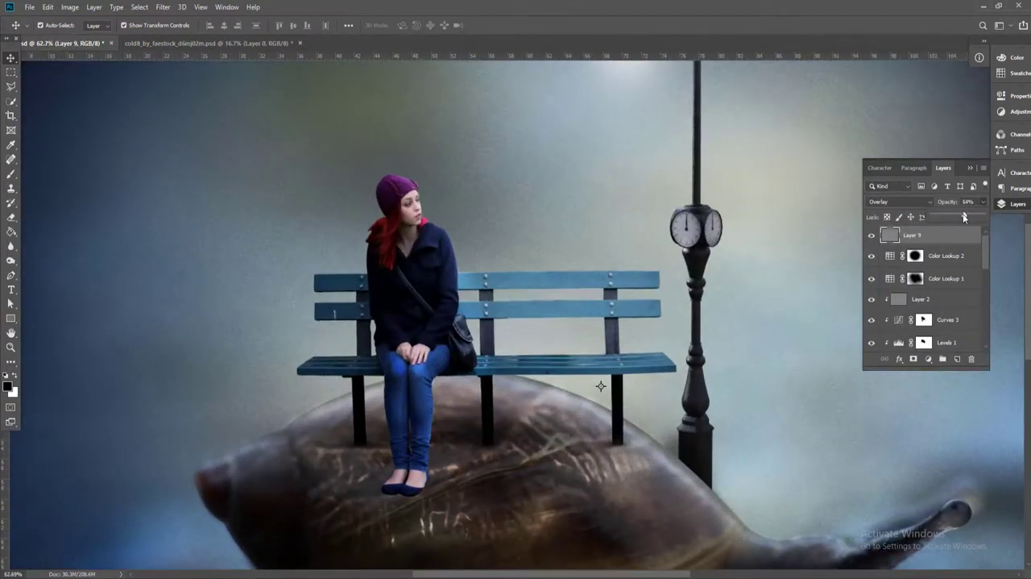
pyautogui.scroll(-8, 472, 206)
pyautogui.click(474, 206)
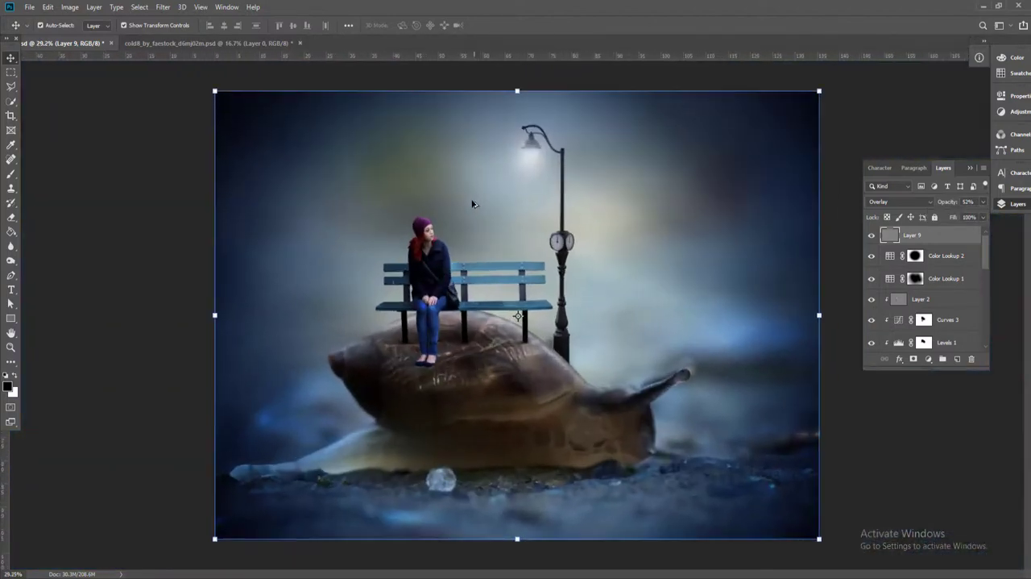
pyautogui.click(159, 140)
# Stamp all visible layers into a new layer above Layer 9 and open it in the Camera Raw Filter
pyautogui.click(927, 233)
pyautogui.hotkey('ctrl', 'alt', 'shift', 'e')
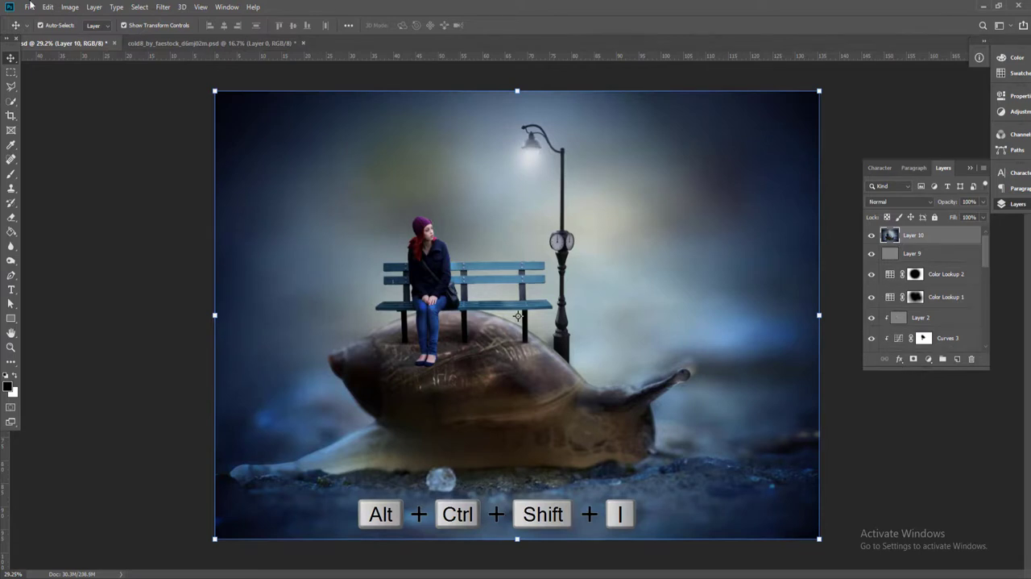
pyautogui.click(164, 8)
pyautogui.click(176, 75)
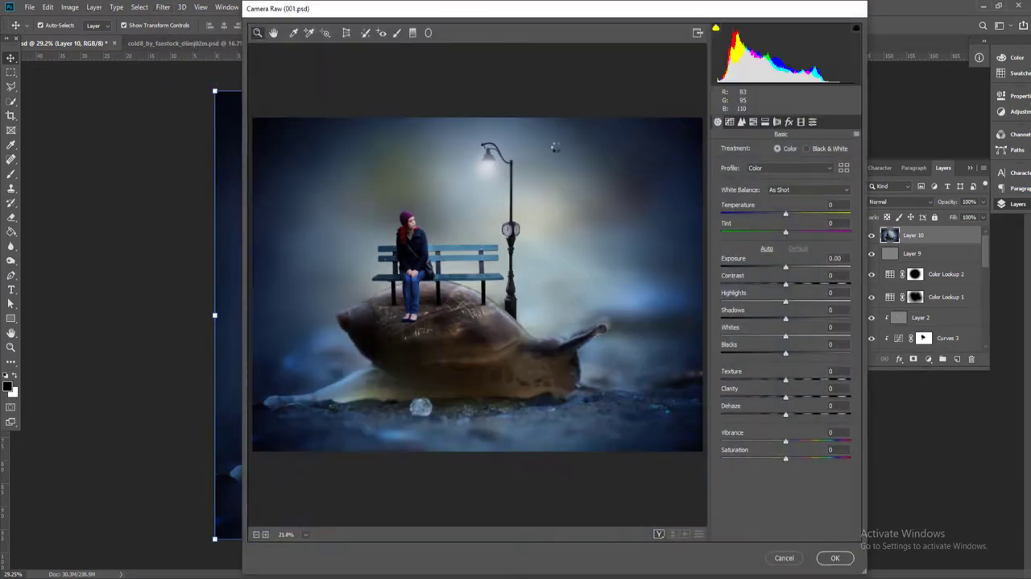
# Compare the Artistic 03 to 06 color profiles in Camera Raw and apply Artistic 06 to the merged layer
pyautogui.click(787, 170)
pyautogui.click(759, 203)
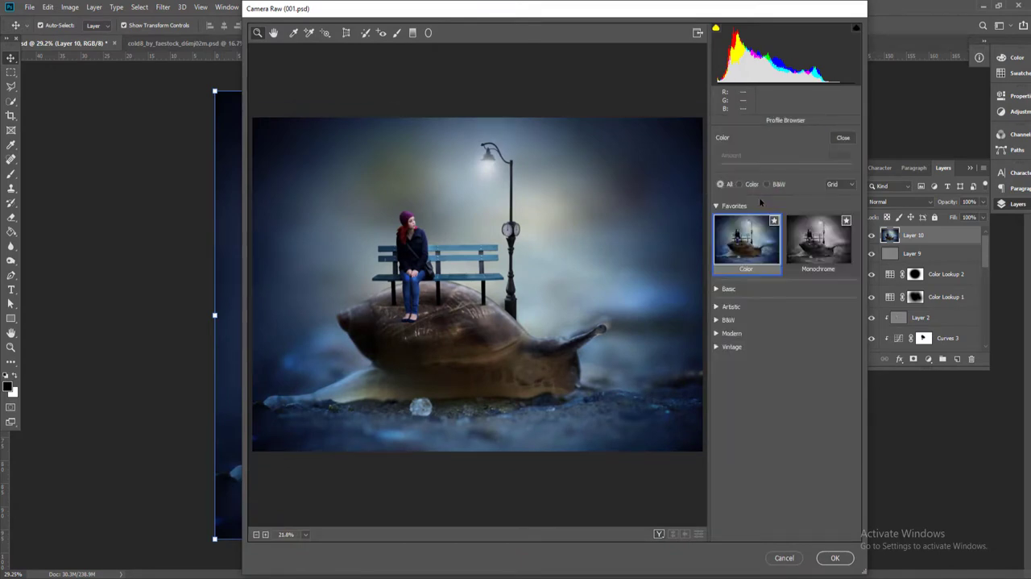
pyautogui.click(717, 307)
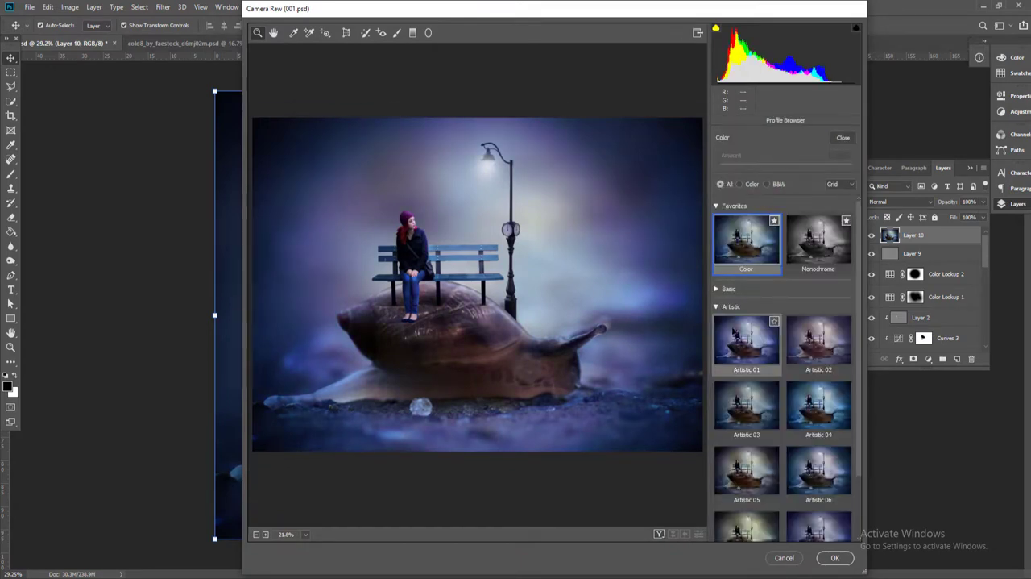
pyautogui.click(819, 407)
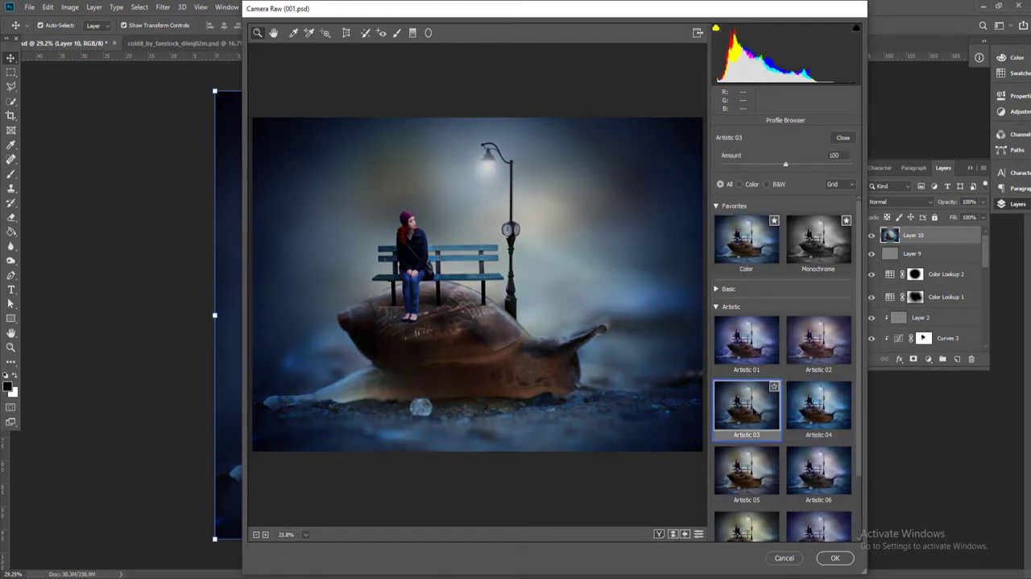
pyautogui.click(746, 461)
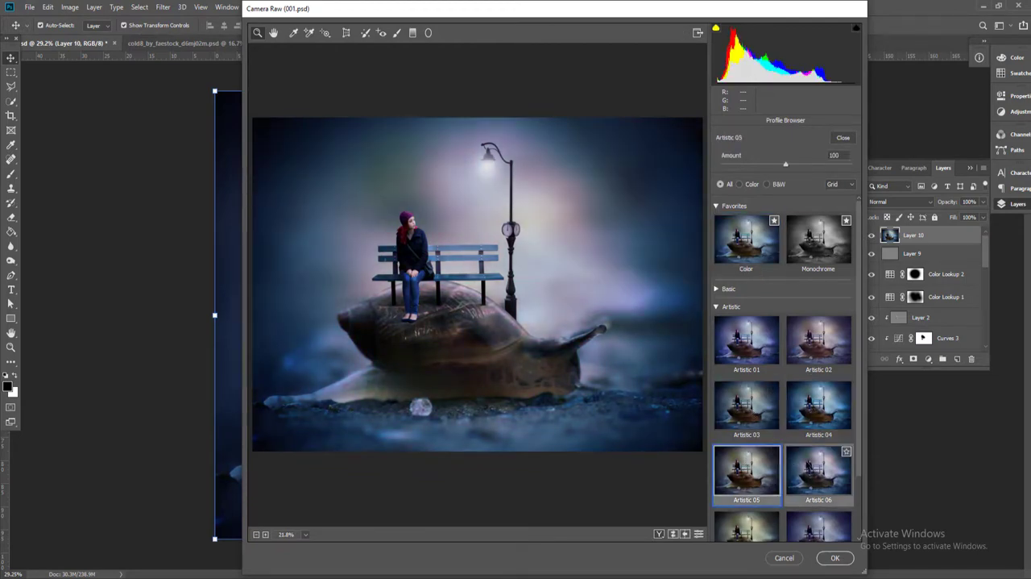
pyautogui.click(815, 467)
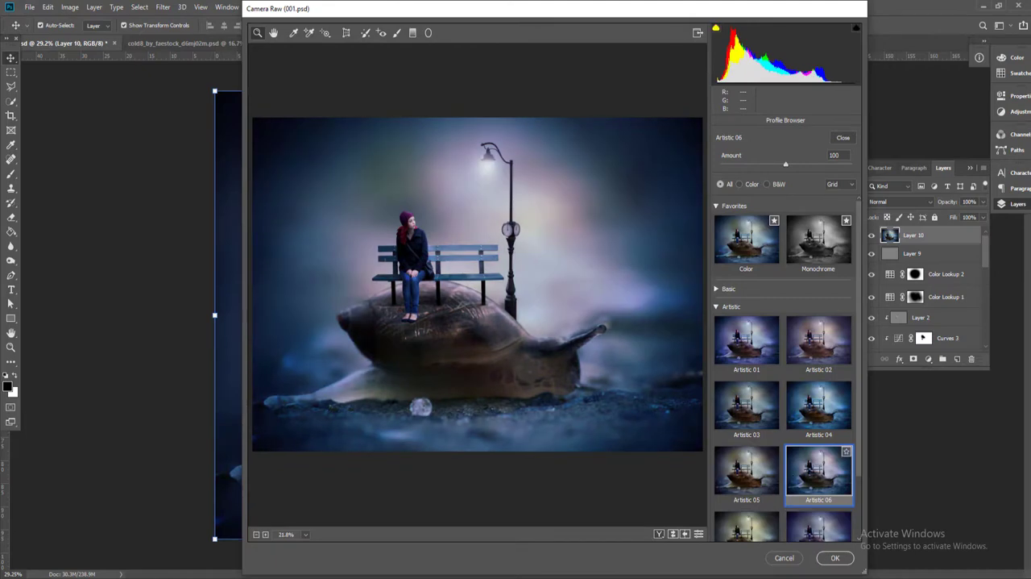
pyautogui.click(824, 411)
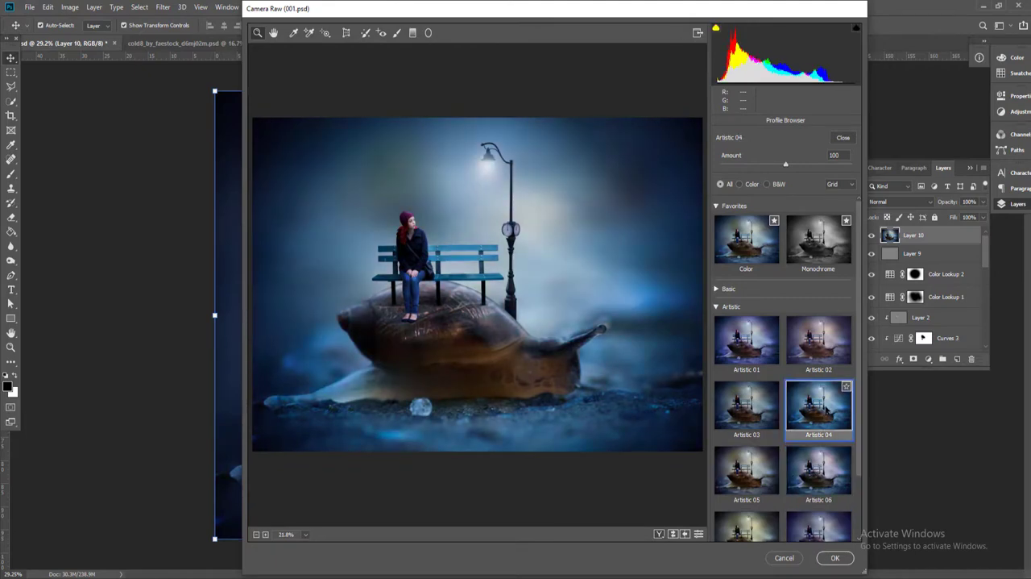
pyautogui.doubleClick(824, 459)
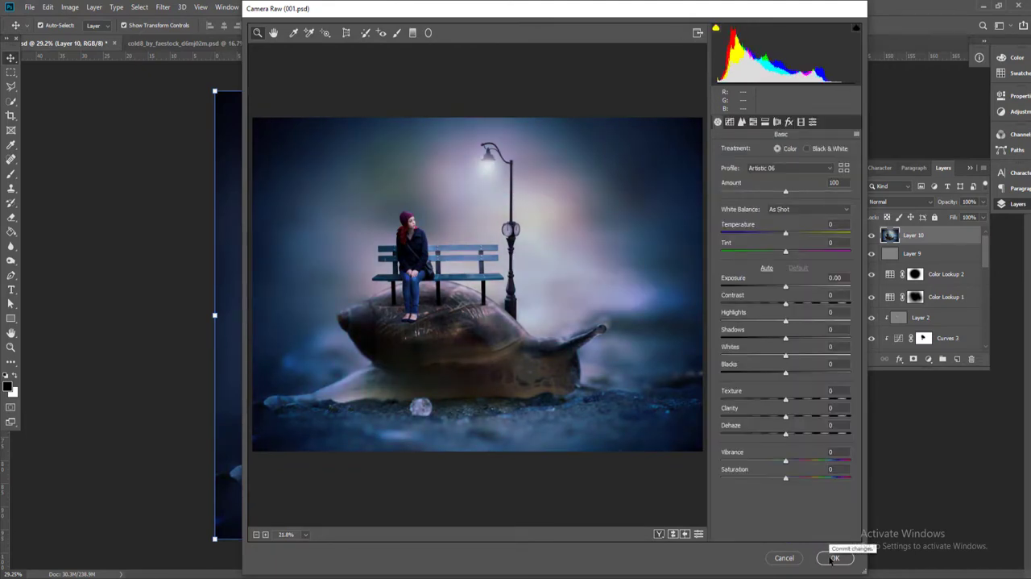
pyautogui.click(834, 558)
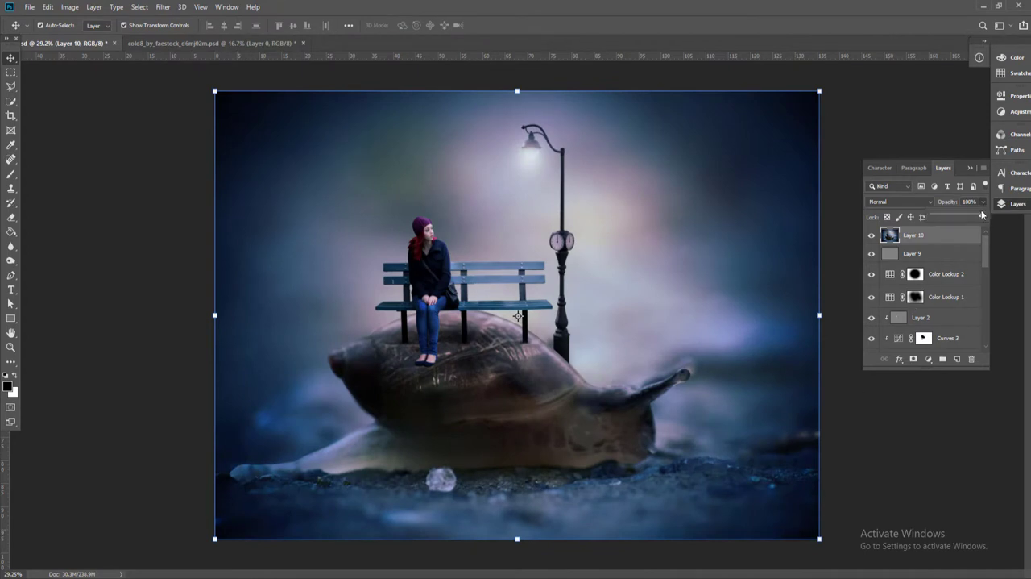
# Deselect all layers and collapse the layer list to view the finished composition
pyautogui.click(130, 194)
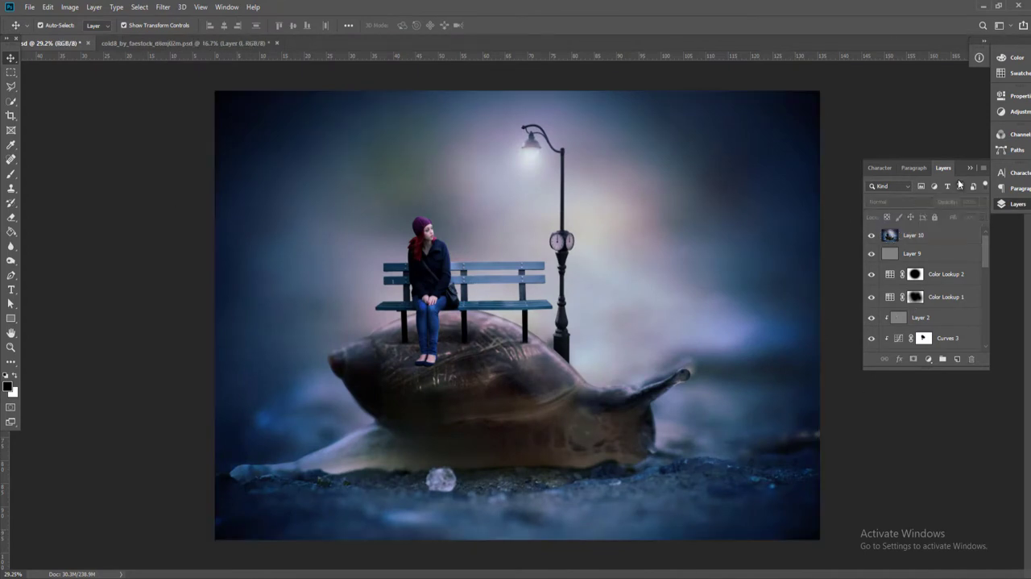
pyautogui.click(970, 169)
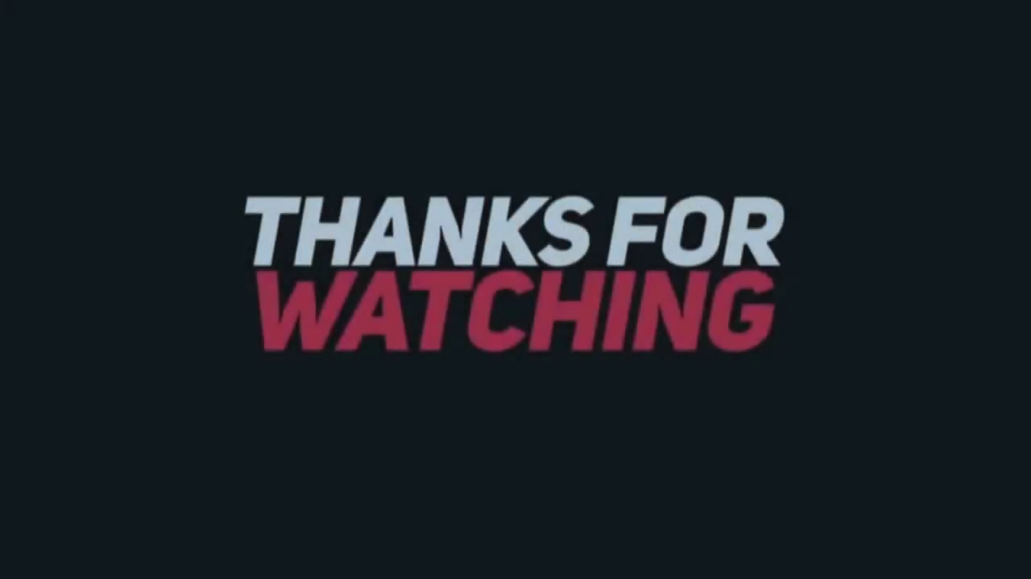